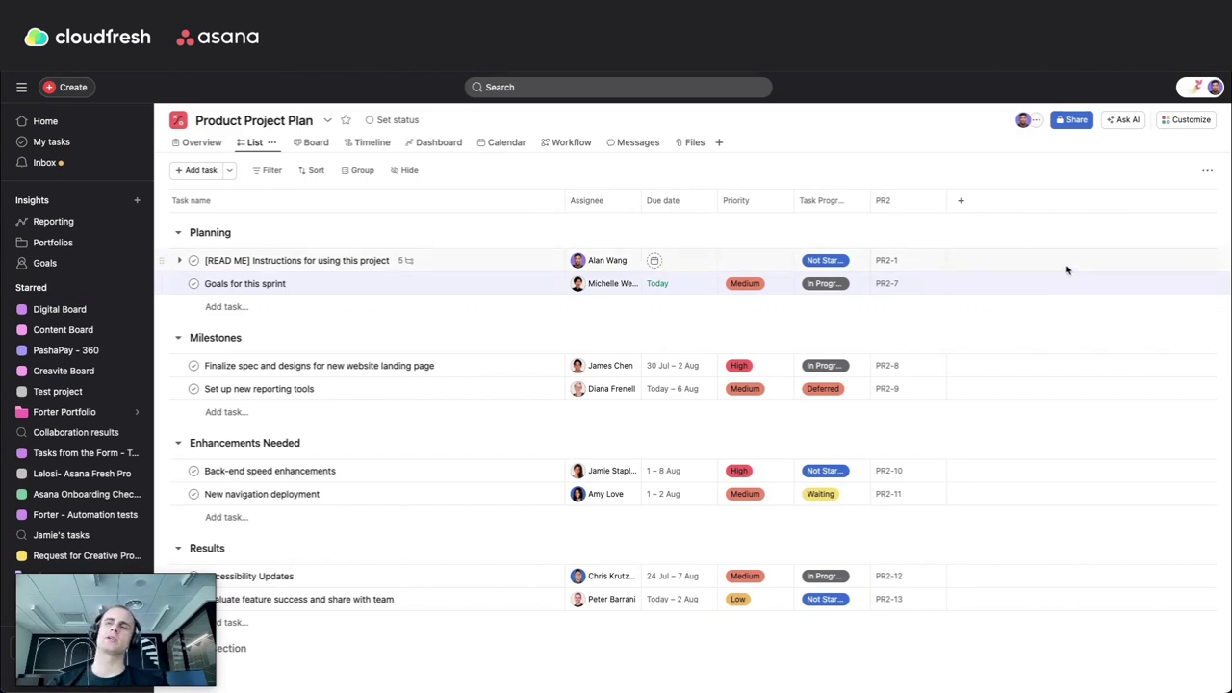
# Open the Add rule gallery from Customize and browse the rule templates.
pyautogui.click(1183, 124)
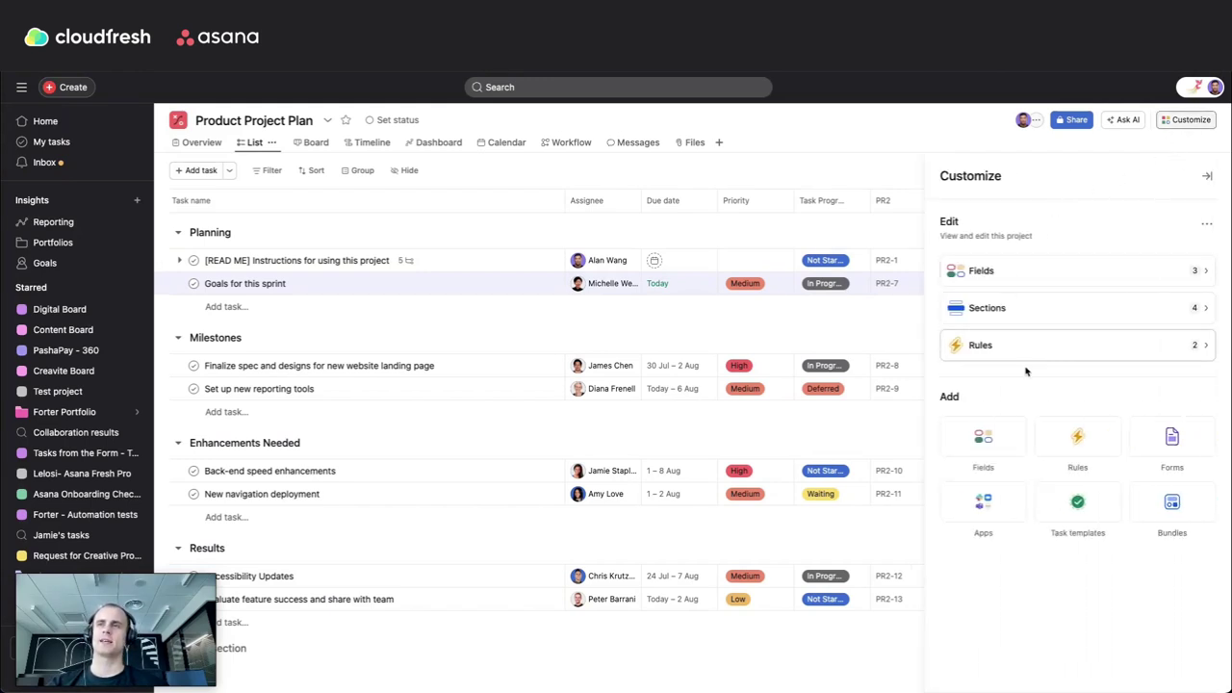
pyautogui.click(1085, 446)
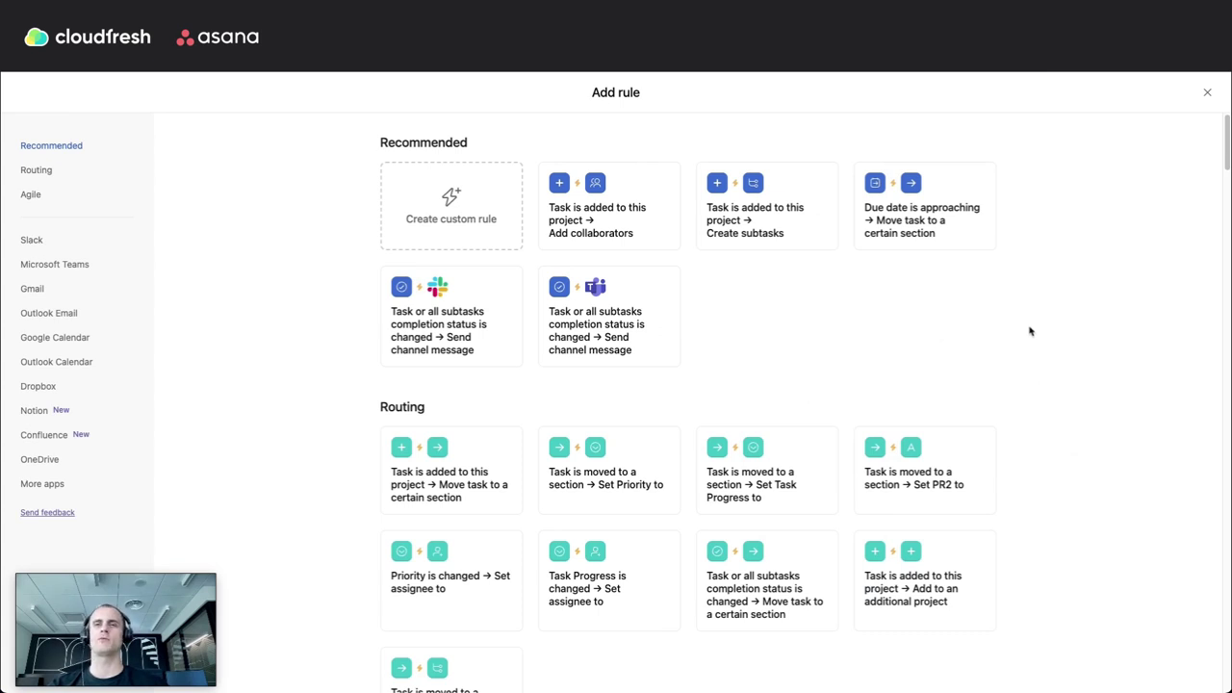
pyautogui.scroll(-3, 1029, 331)
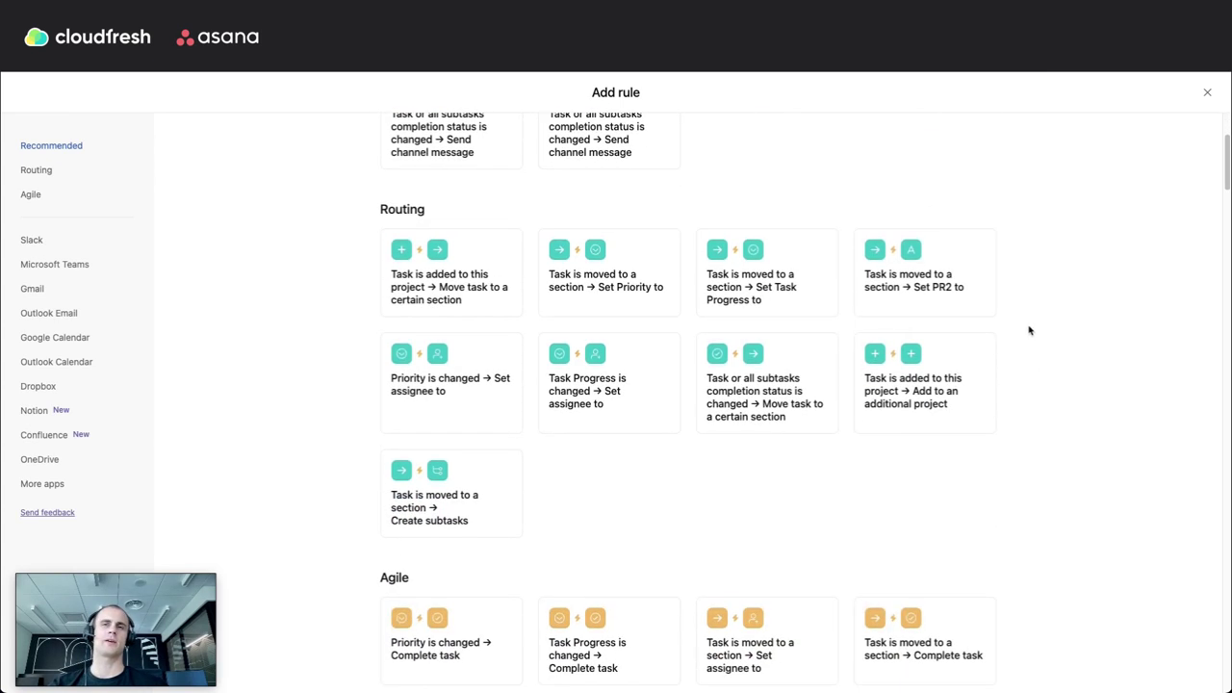
pyautogui.scroll(-4, 1029, 331)
pyautogui.scroll(-2, 1029, 332)
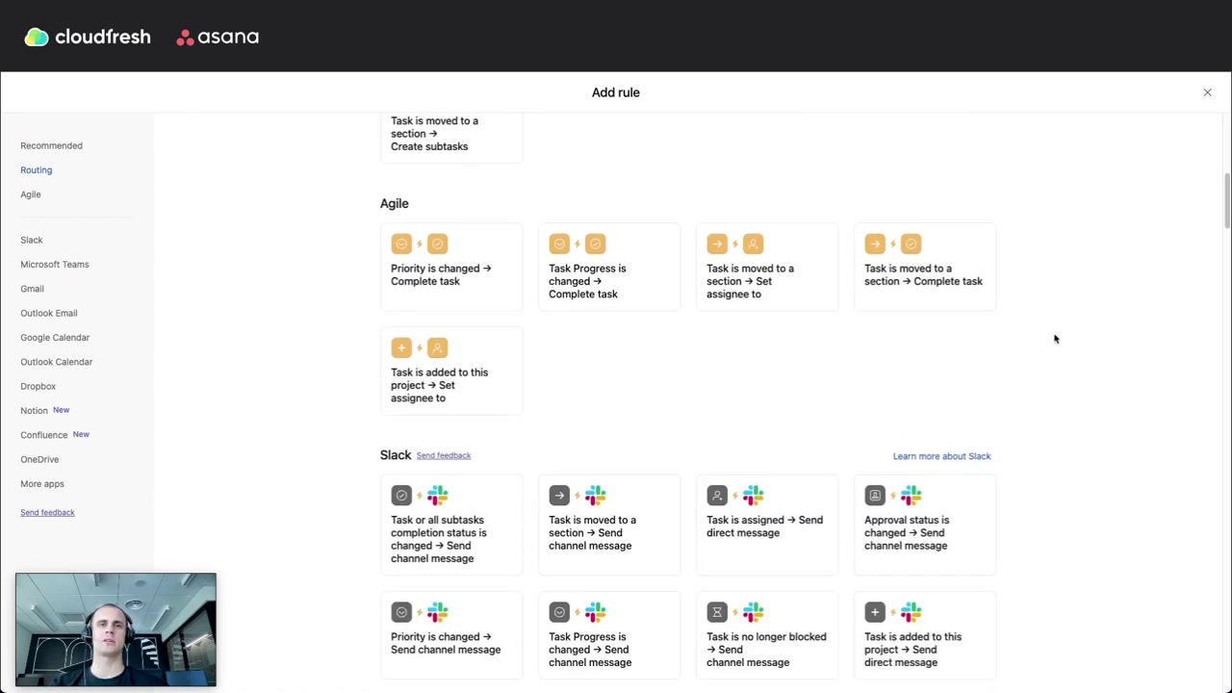
pyautogui.scroll(-4, 1055, 339)
pyautogui.scroll(-4, 1054, 337)
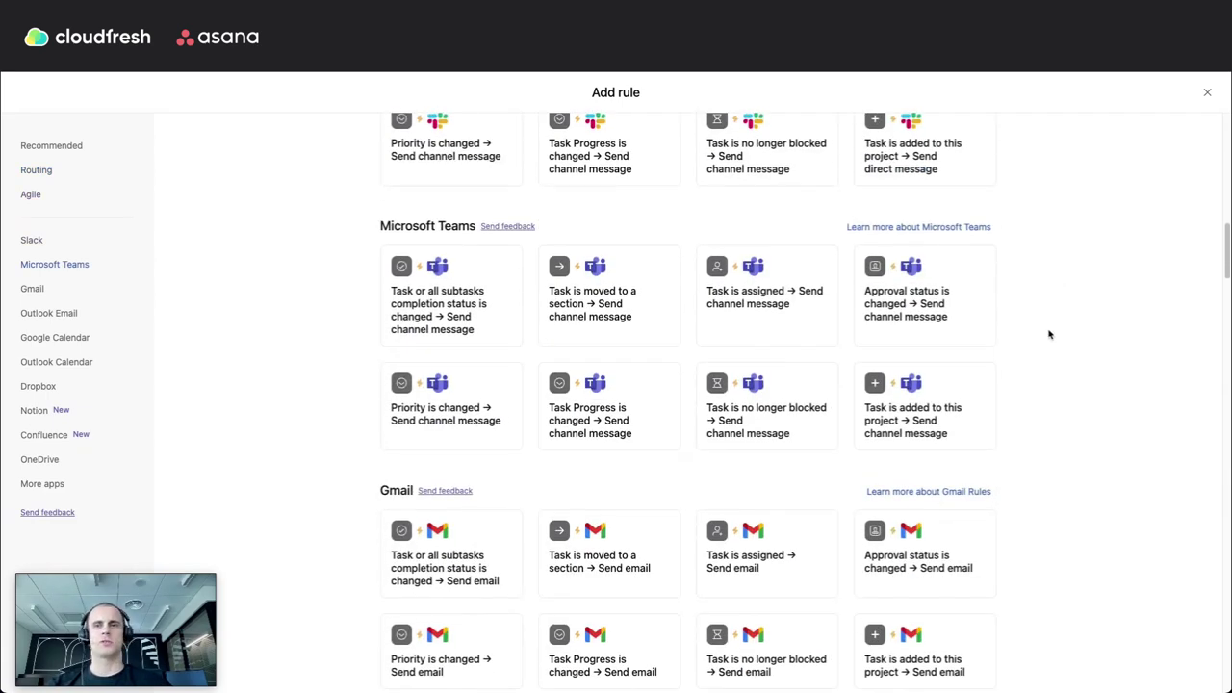
pyautogui.scroll(-2, 1050, 335)
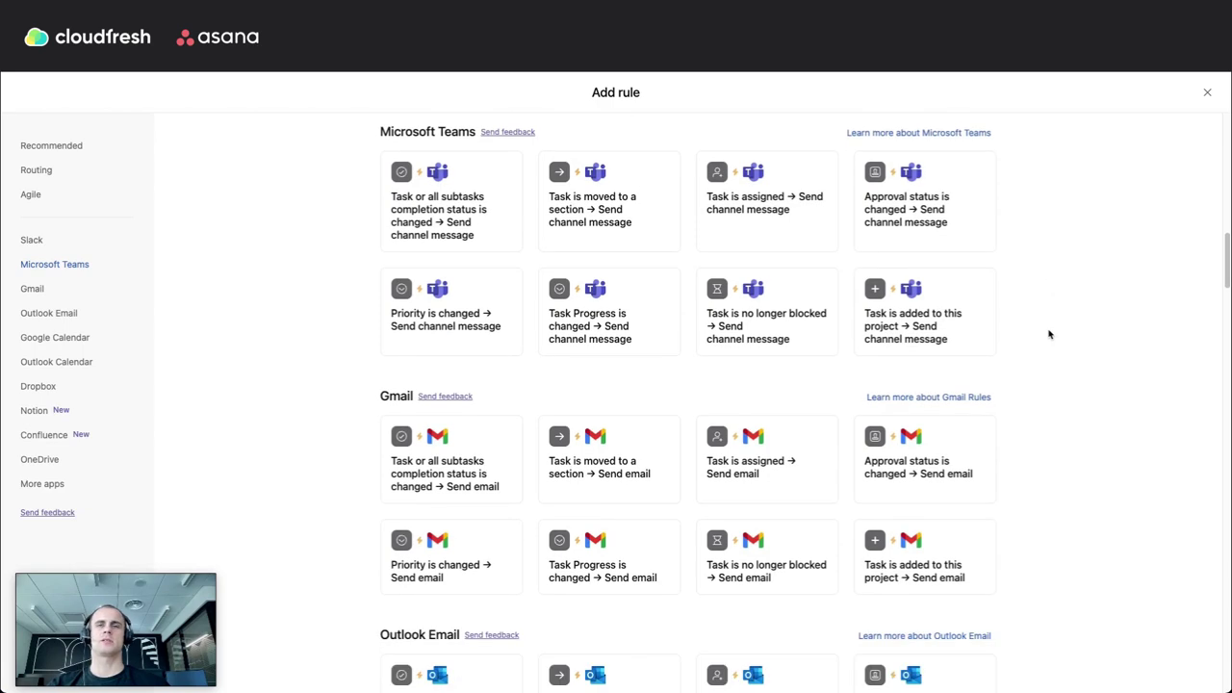
pyautogui.scroll(-2, 1050, 334)
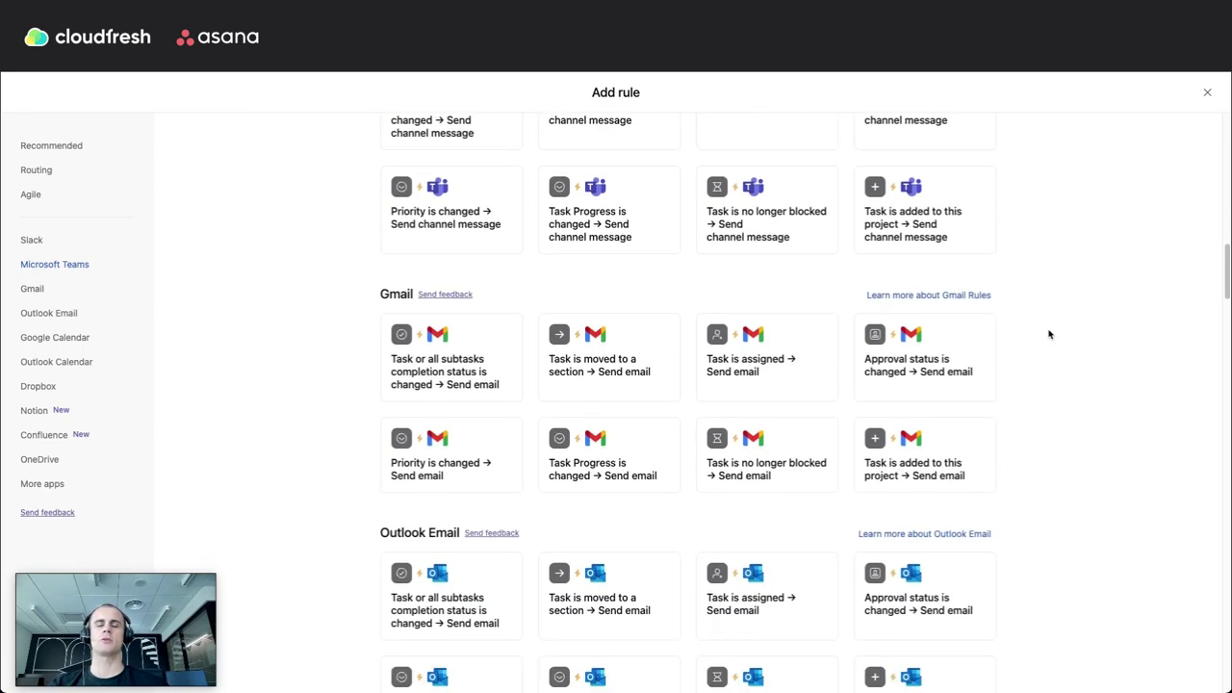
pyautogui.scroll(-3, 1049, 334)
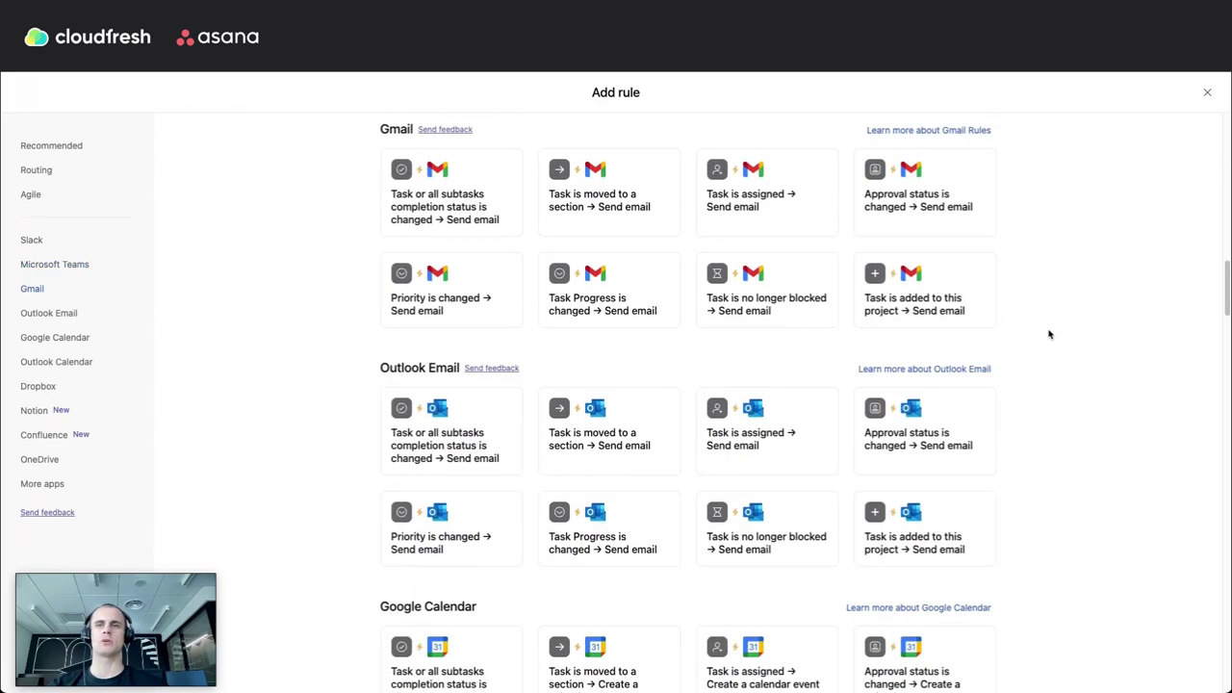
pyautogui.scroll(-1, 1049, 335)
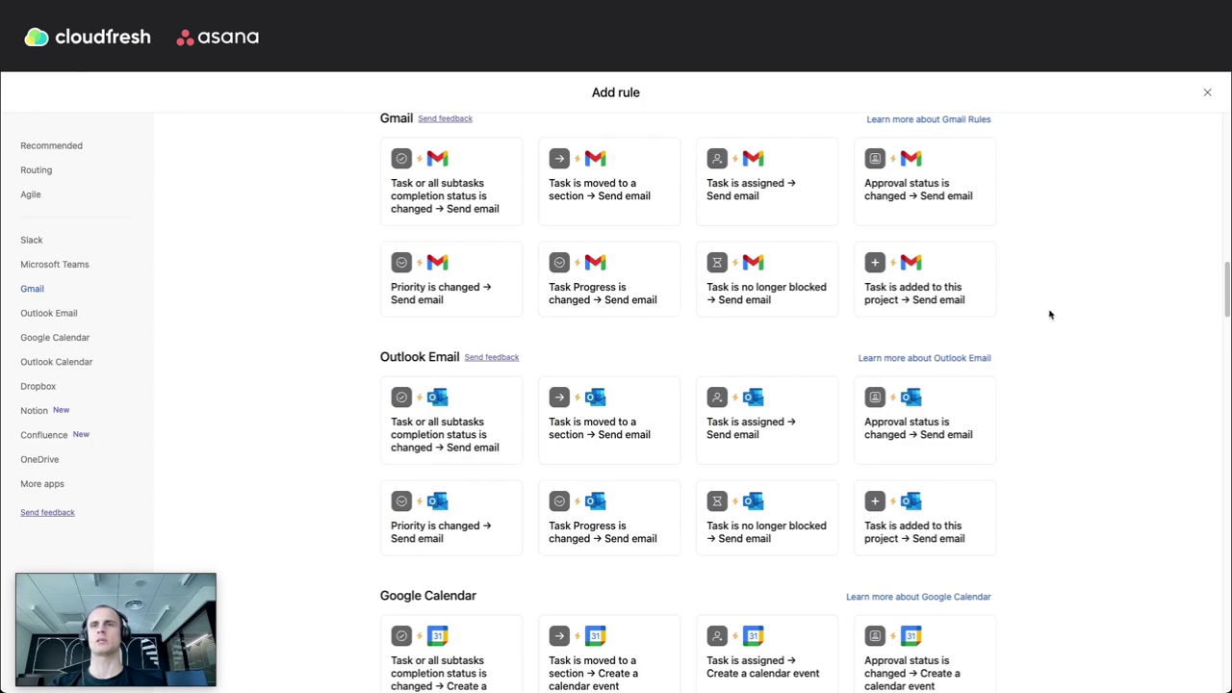
pyautogui.scroll(8, 1050, 312)
pyautogui.scroll(5, 1049, 312)
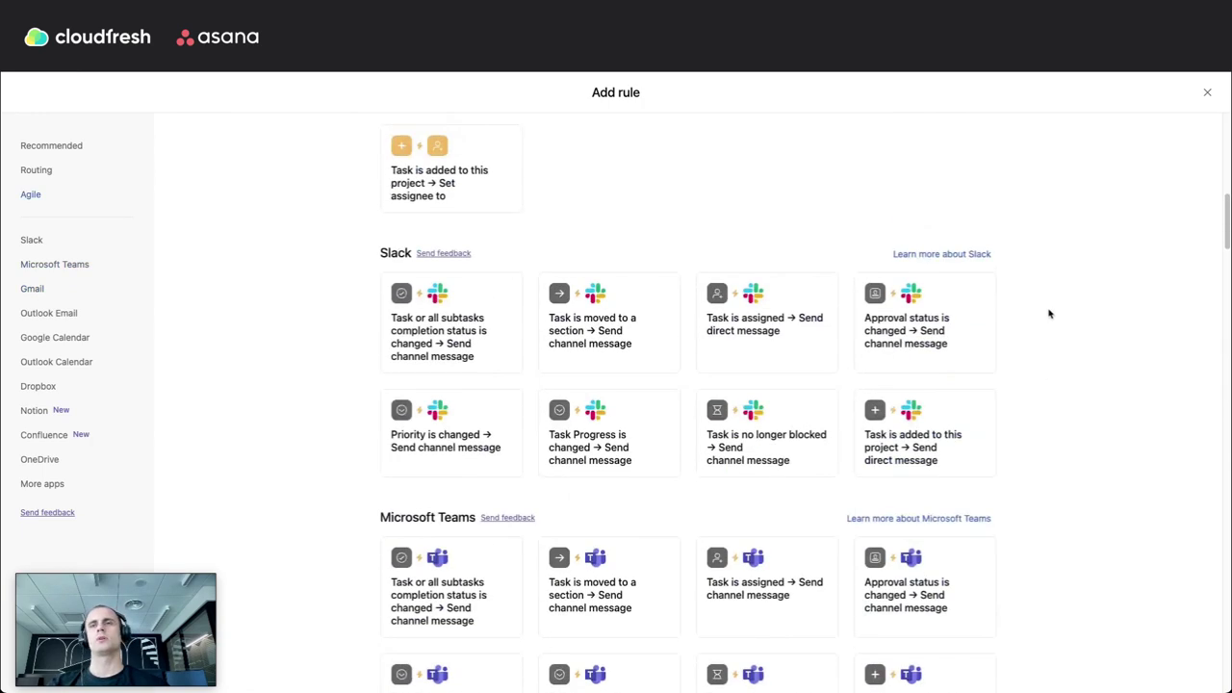
pyautogui.scroll(10, 1049, 313)
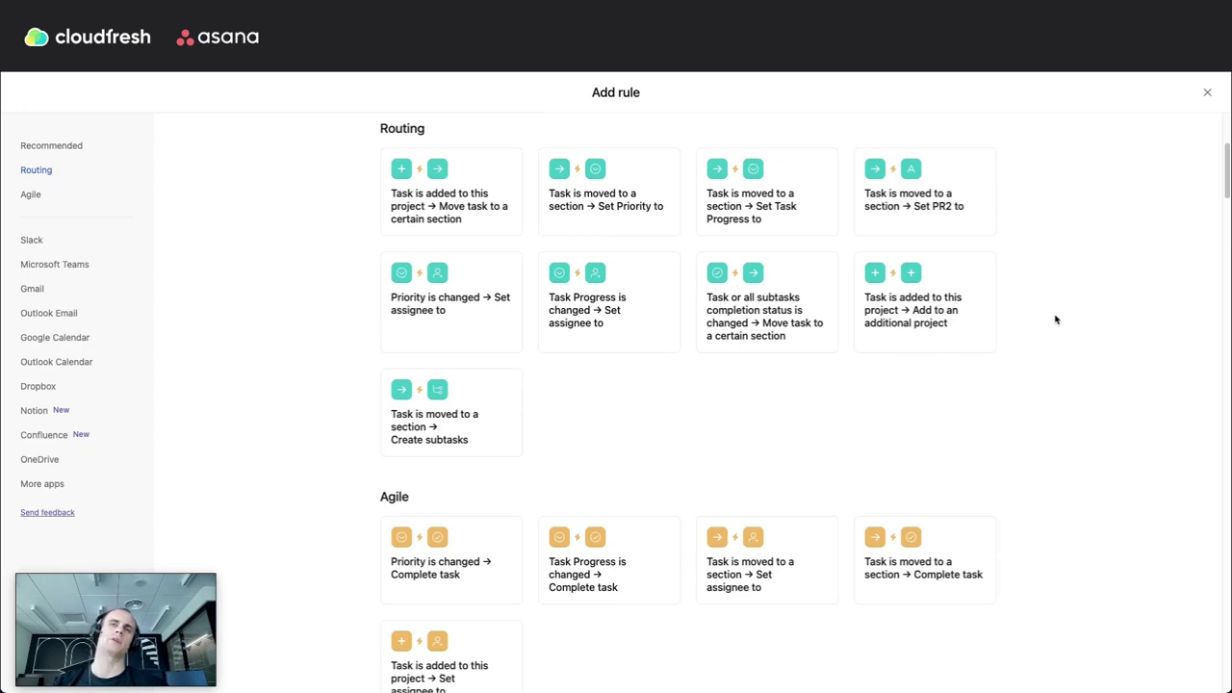
pyautogui.scroll(5, 1063, 321)
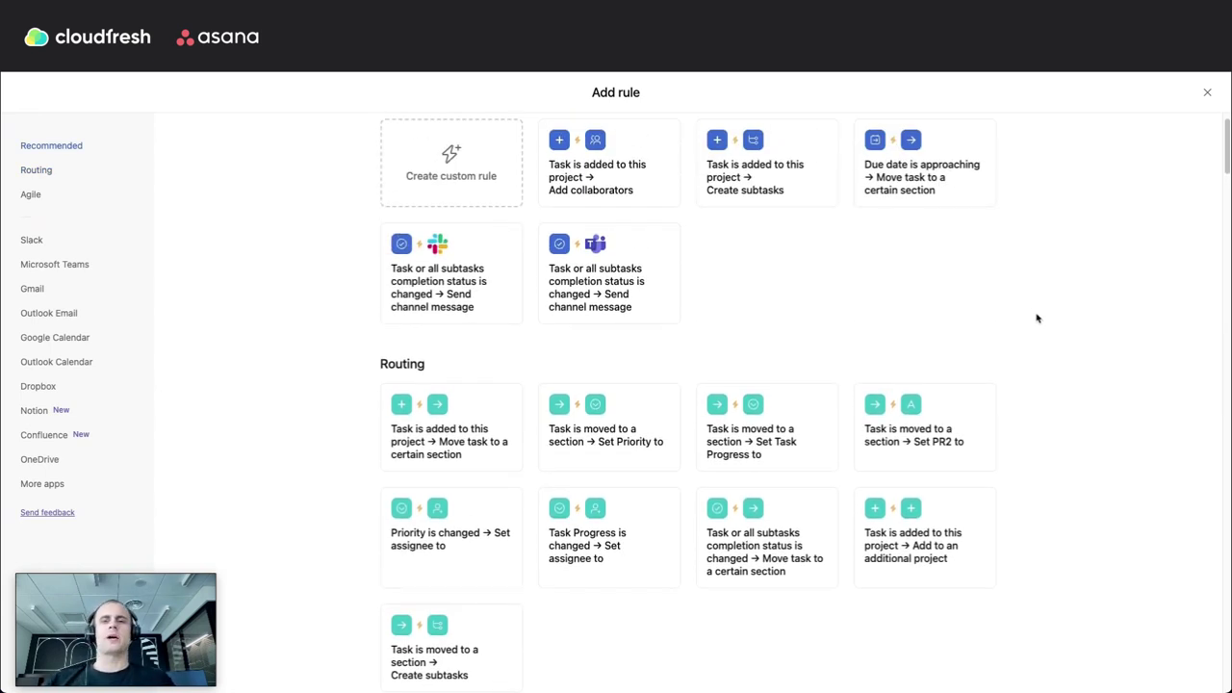
pyautogui.scroll(1, 1026, 301)
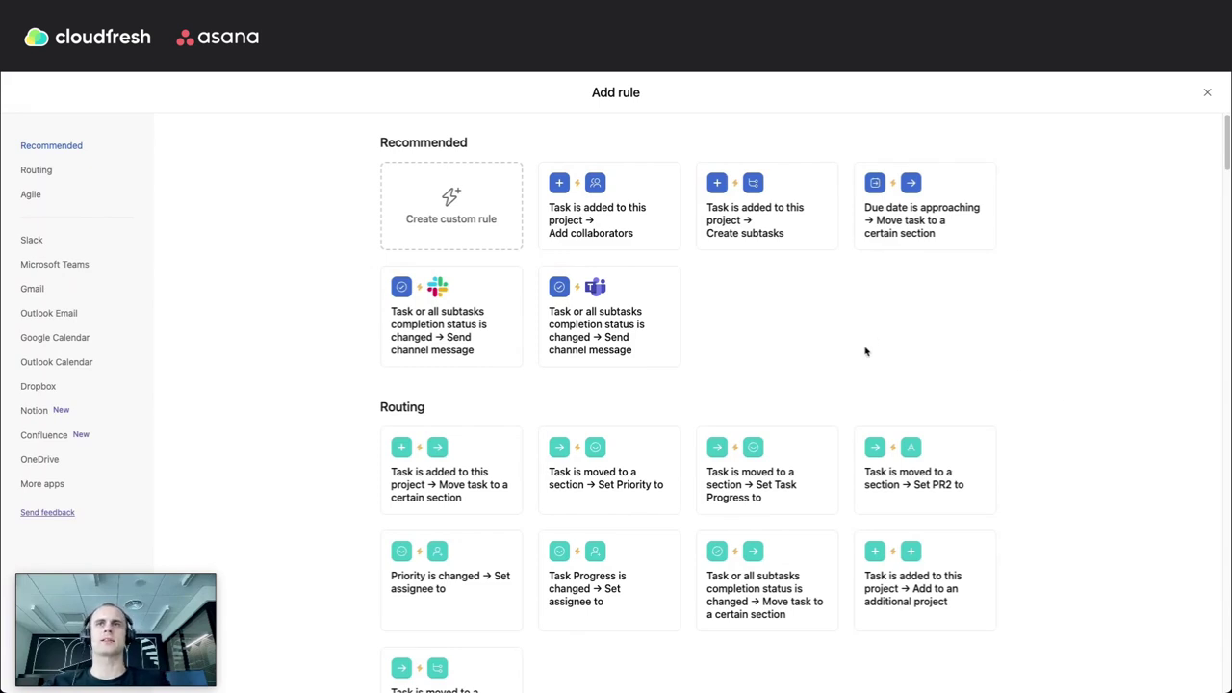
pyautogui.scroll(-1, 862, 352)
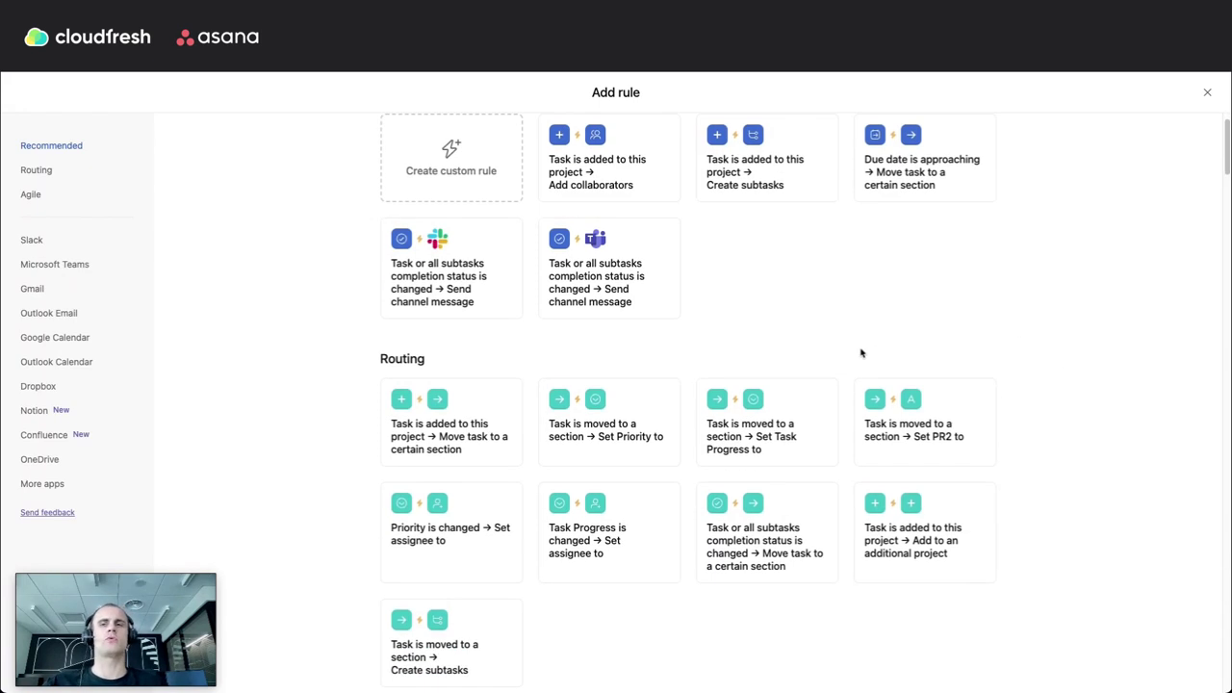
pyautogui.scroll(-2, 864, 347)
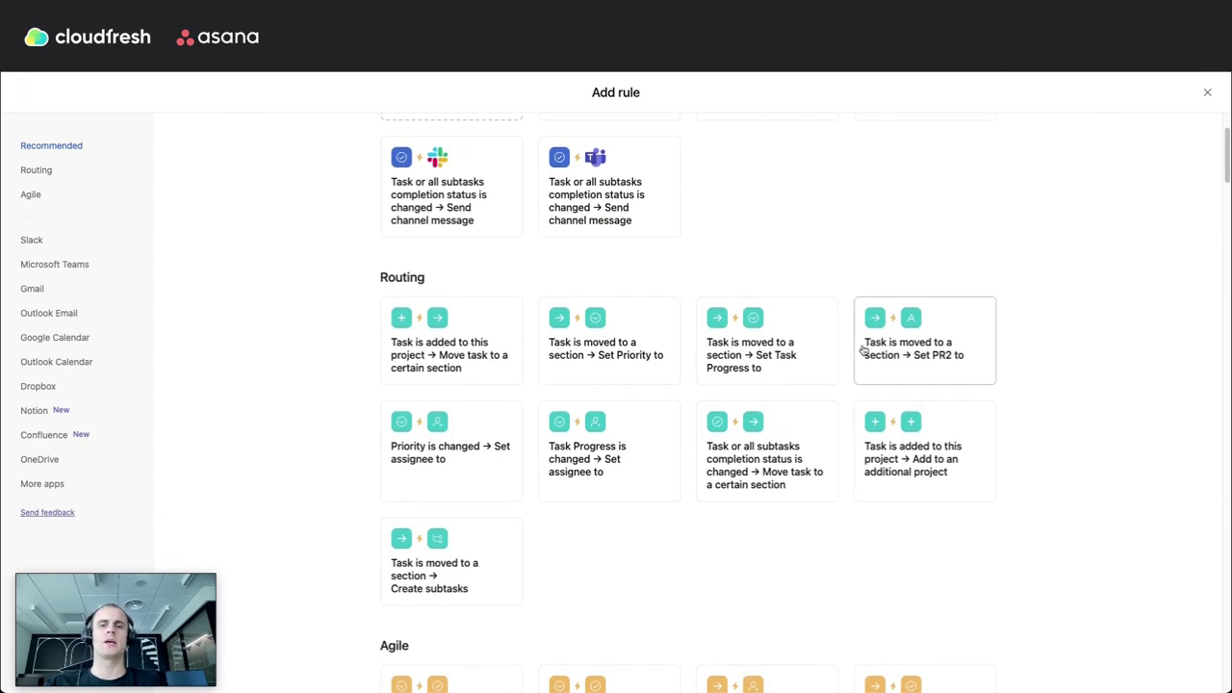
pyautogui.scroll(-1, 864, 350)
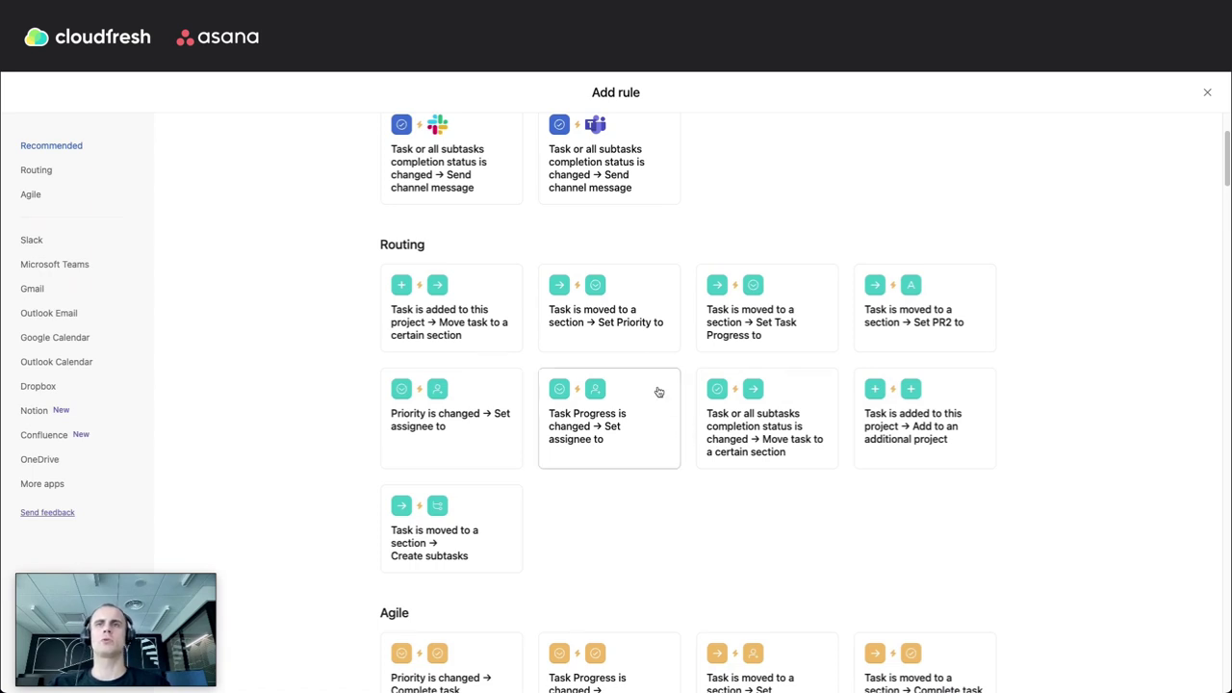
# Publish a tasks-only section-move rule: moving into Milestones sets Task Progress to In Progress.
pyautogui.click(804, 303)
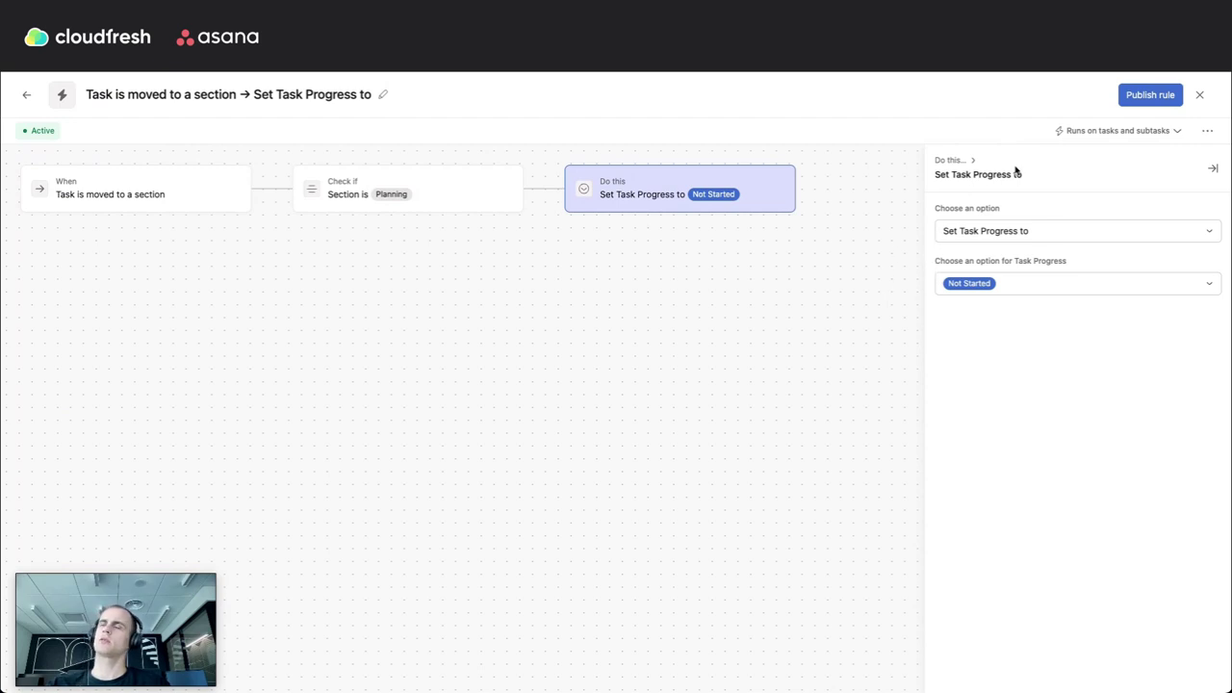
pyautogui.click(1087, 132)
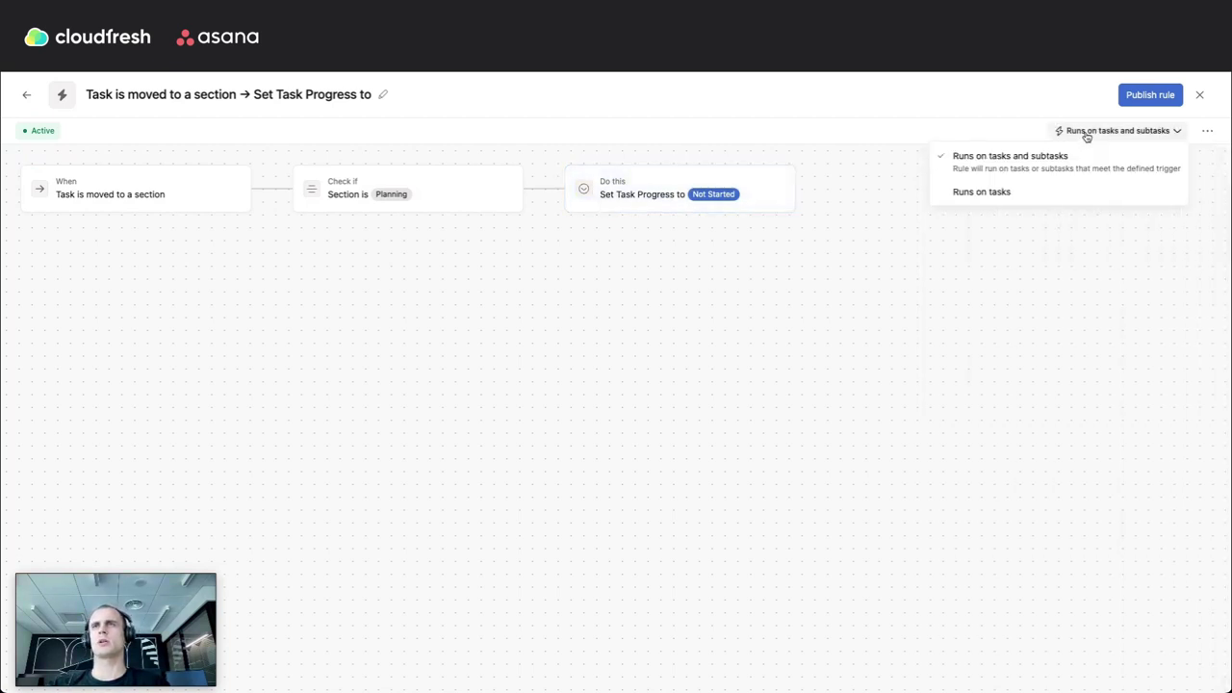
pyautogui.click(1096, 190)
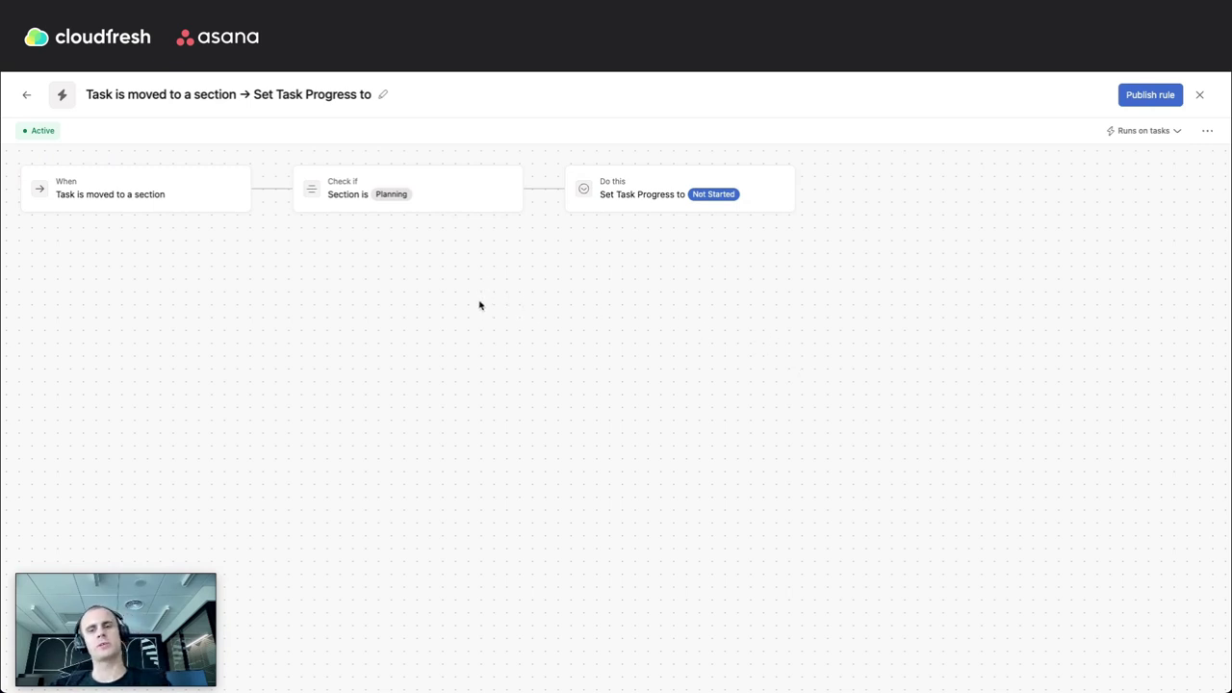
pyautogui.click(415, 196)
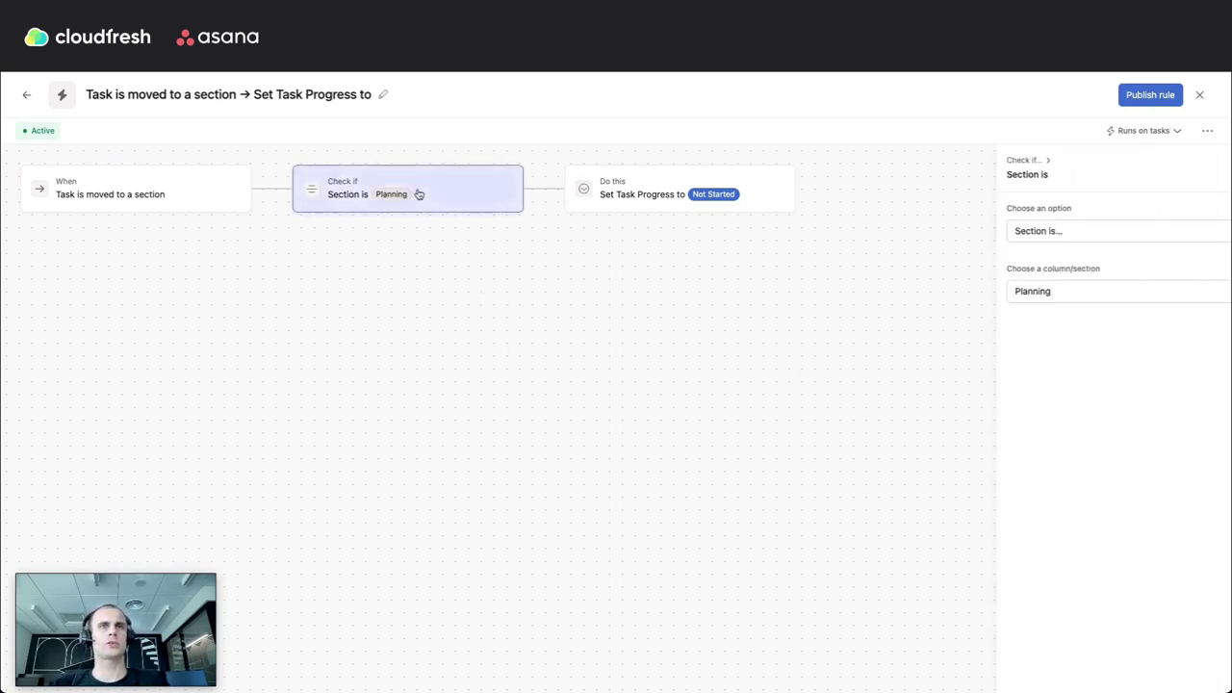
pyautogui.click(984, 300)
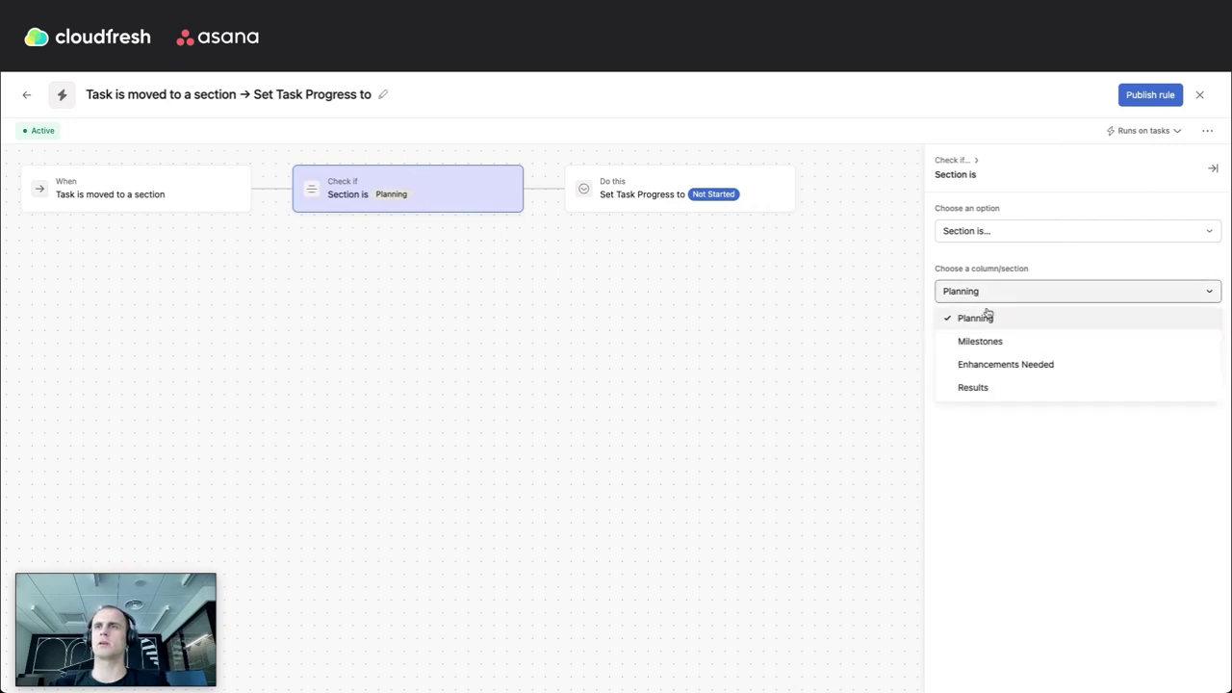
pyautogui.click(999, 344)
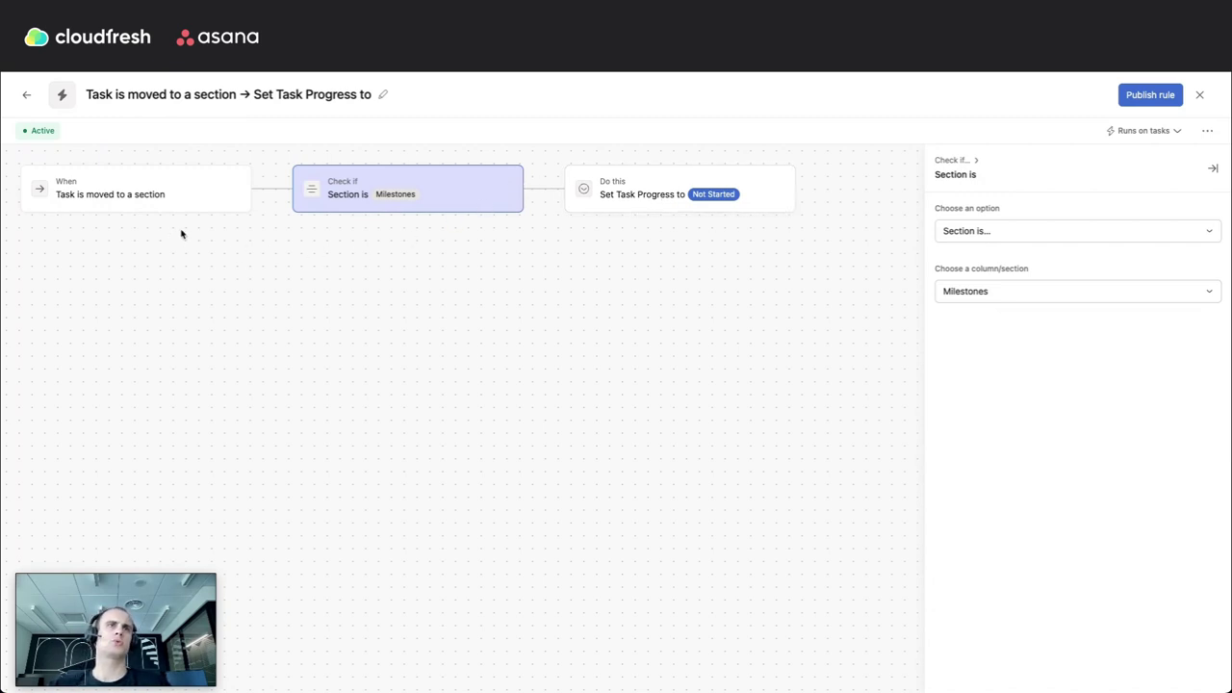
pyautogui.click(666, 206)
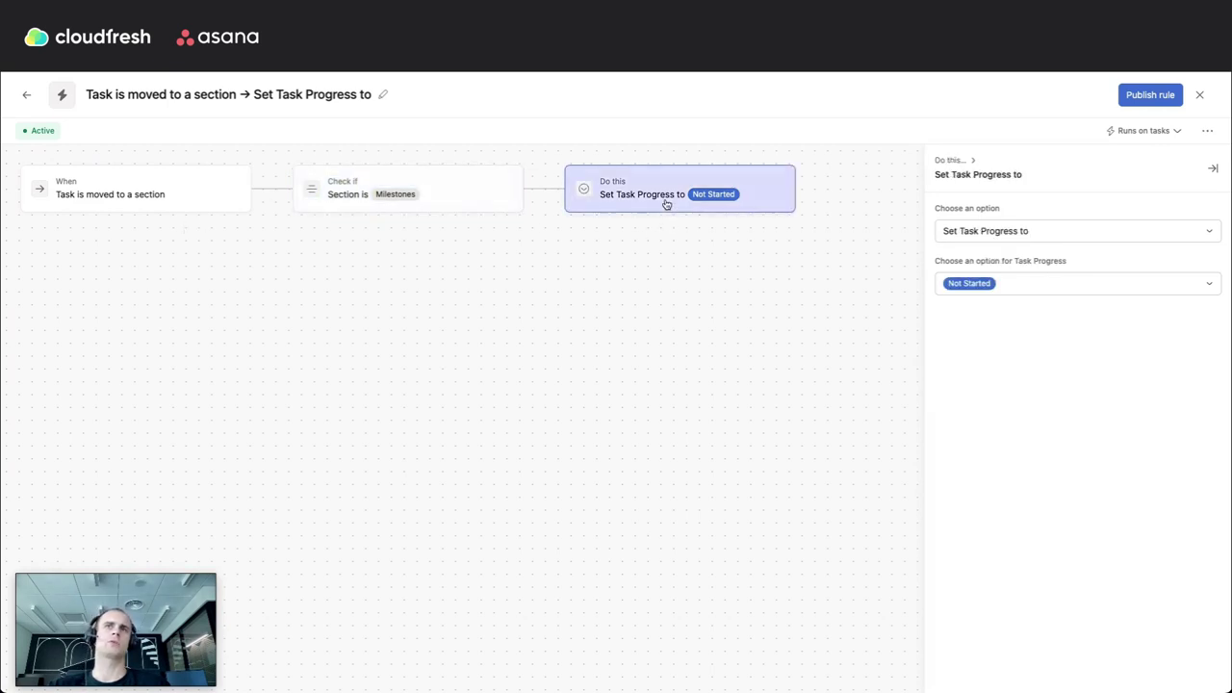
pyautogui.click(1000, 289)
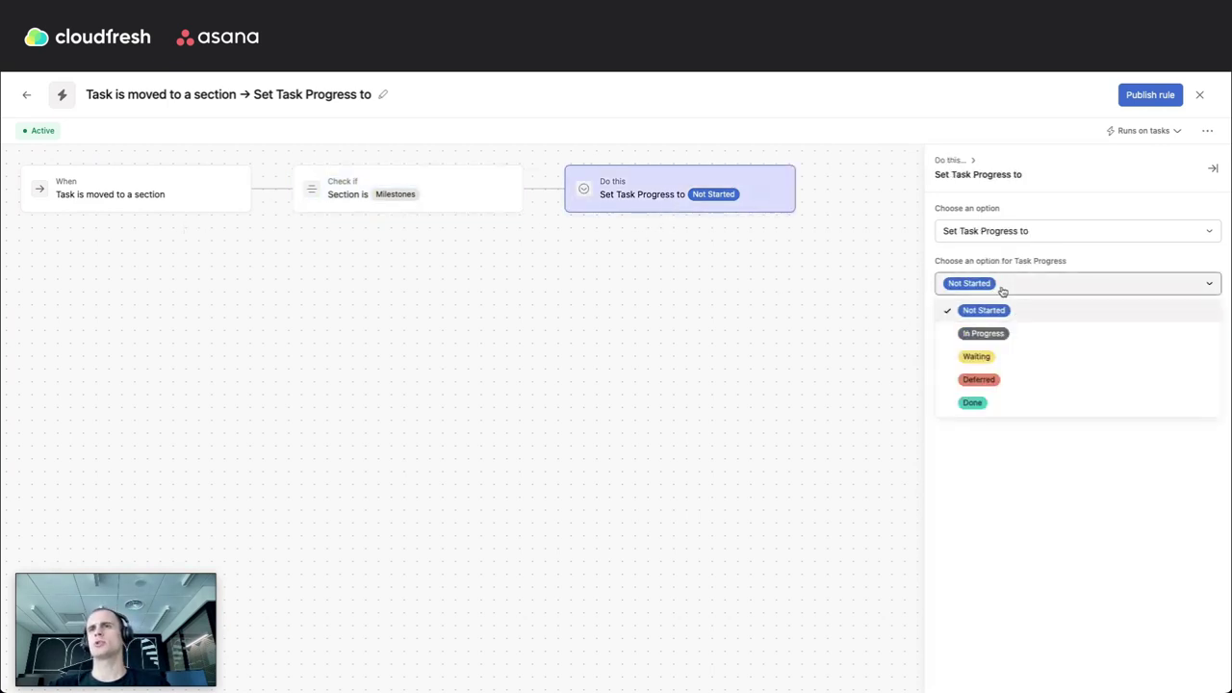
pyautogui.click(1003, 338)
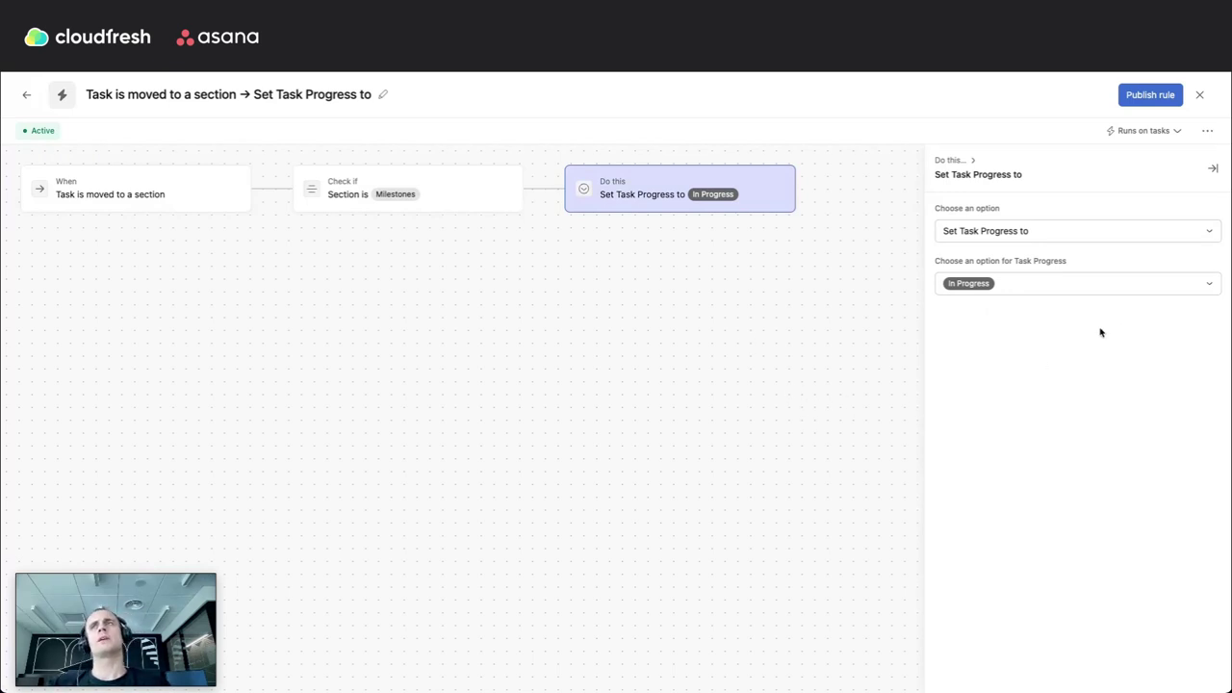
pyautogui.click(1168, 97)
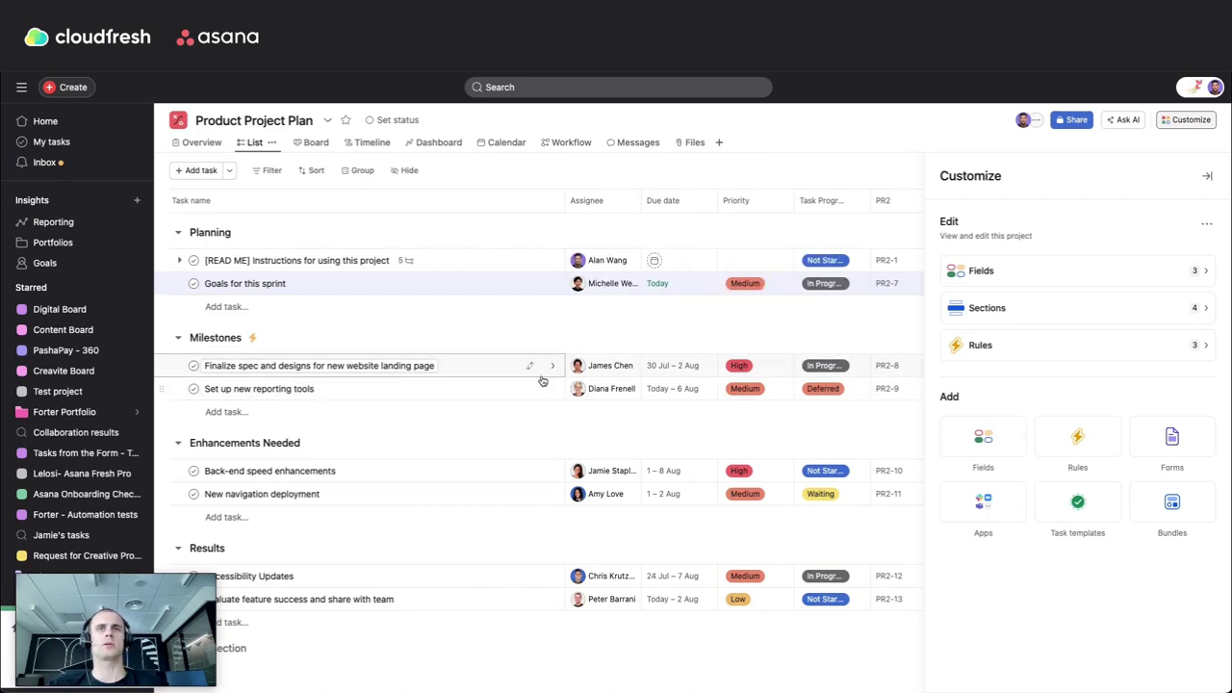
# Close and reopen the Customize panel, then choose Rules under Add.
pyautogui.click(1207, 175)
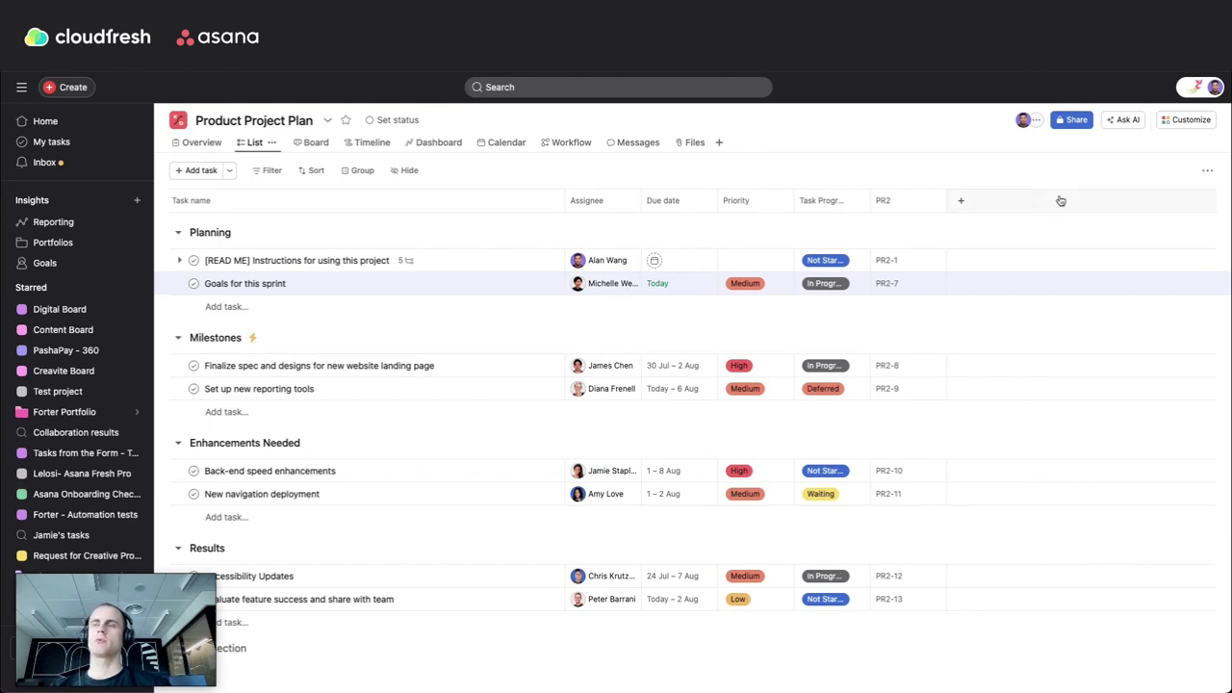
pyautogui.click(1191, 125)
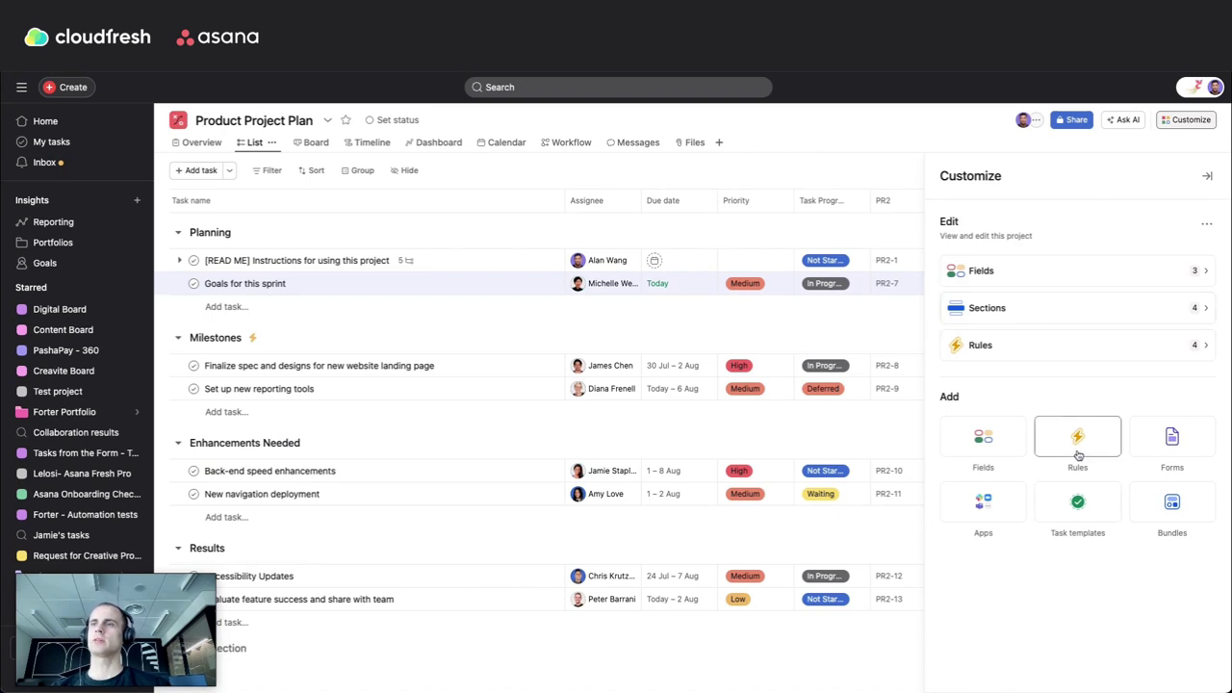
pyautogui.click(1071, 433)
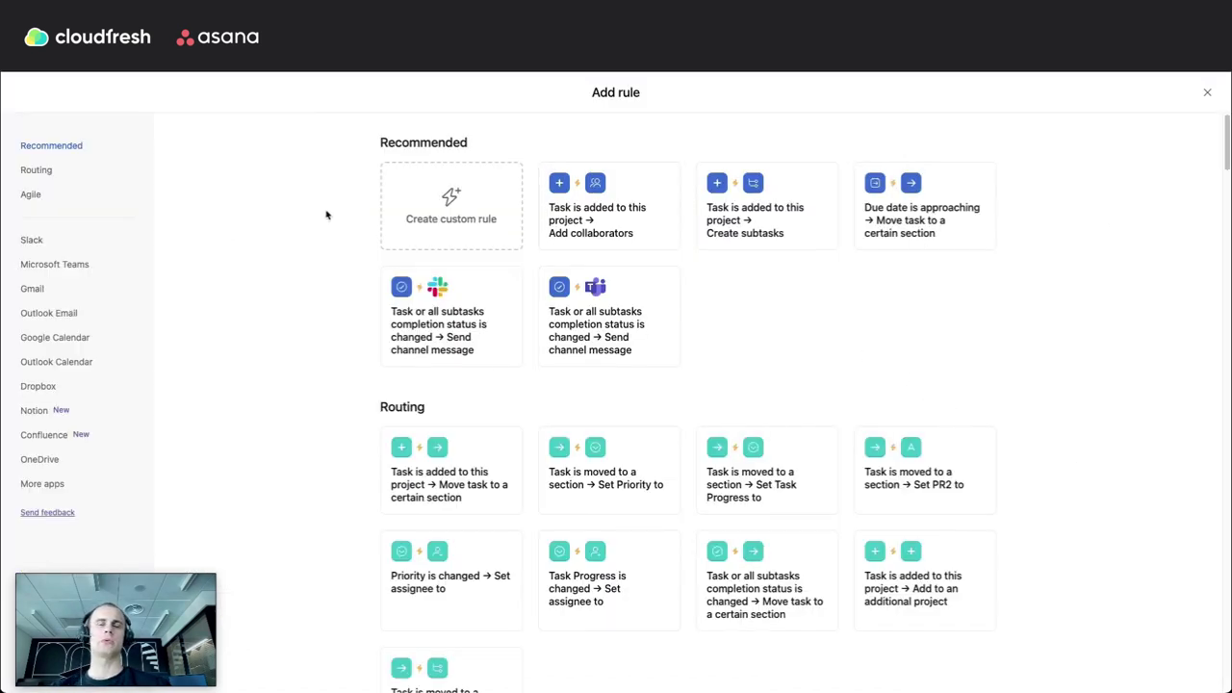
# Start a custom rule from scratch and limit it to tasks, excluding subtasks.
pyautogui.click(395, 207)
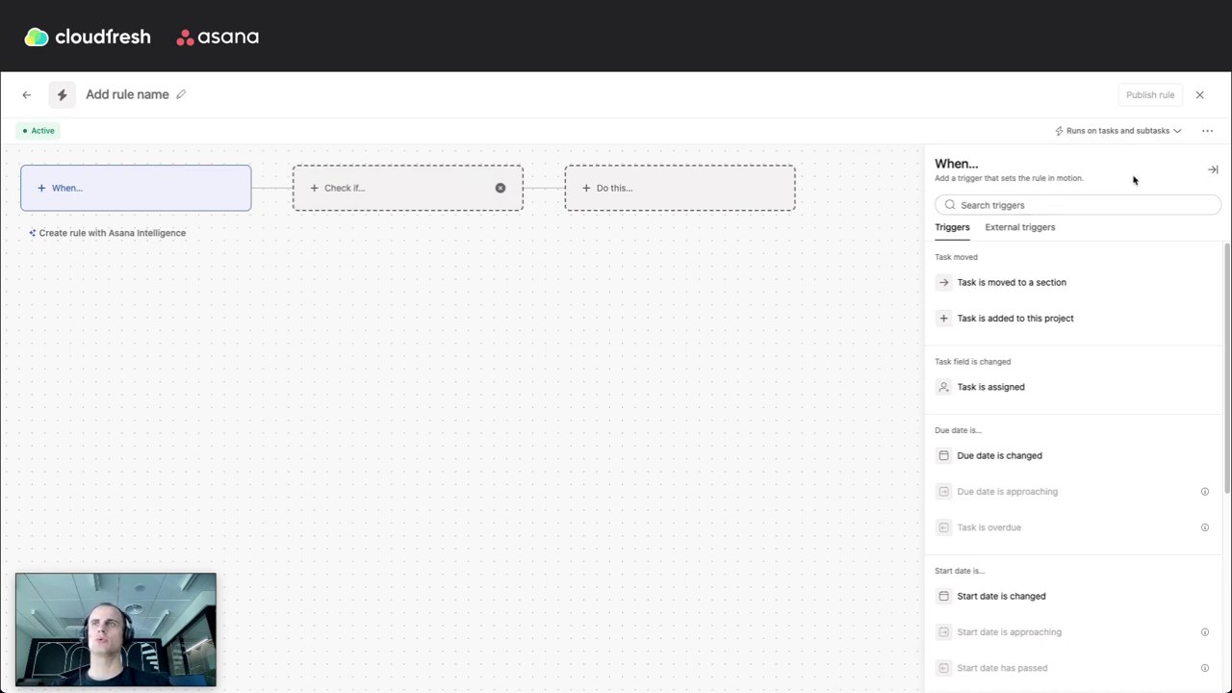
pyautogui.click(1130, 137)
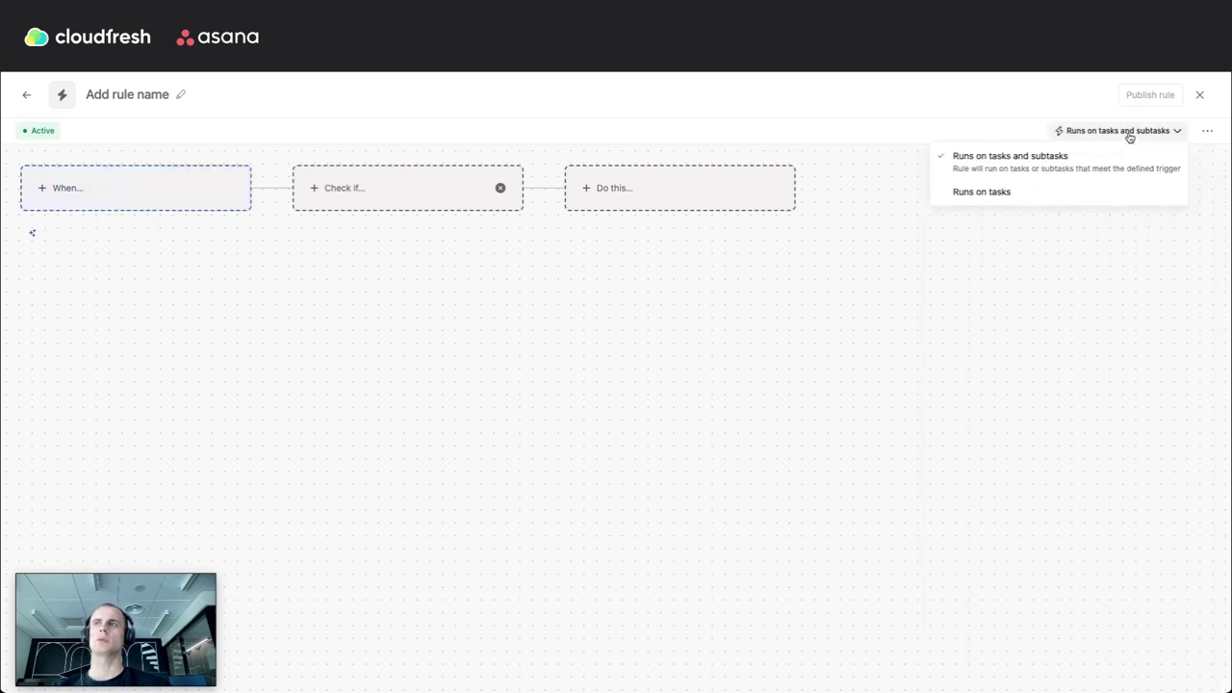
pyautogui.click(1129, 135)
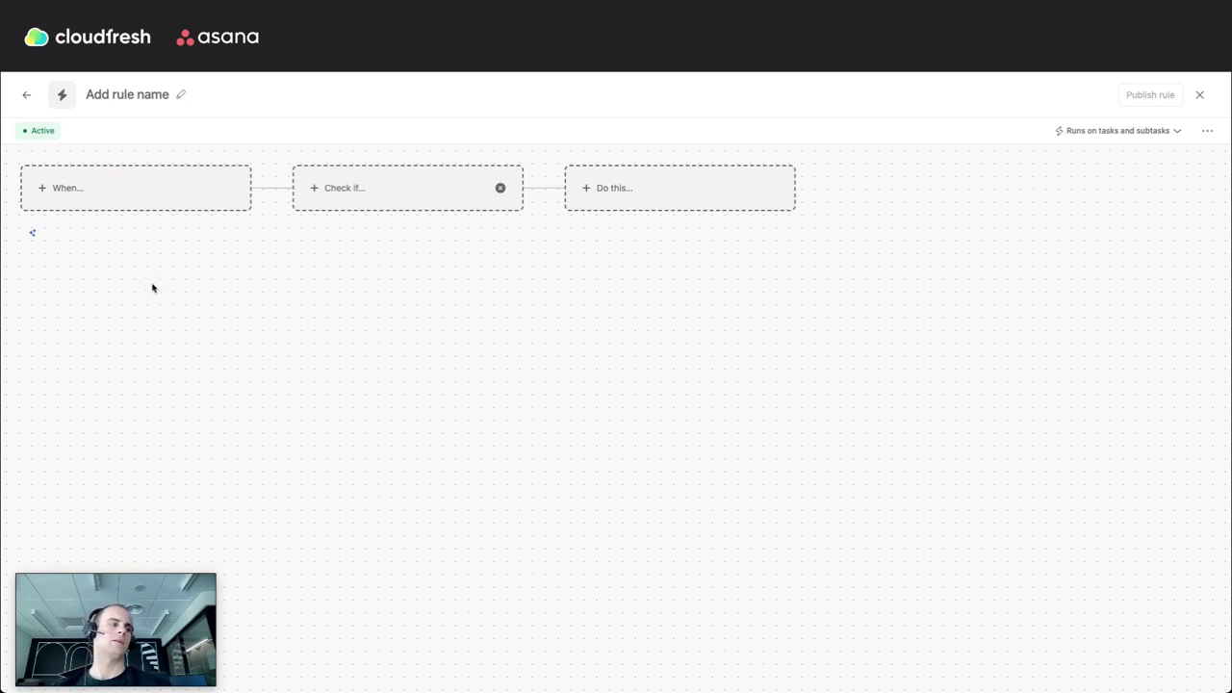
pyautogui.click(124, 198)
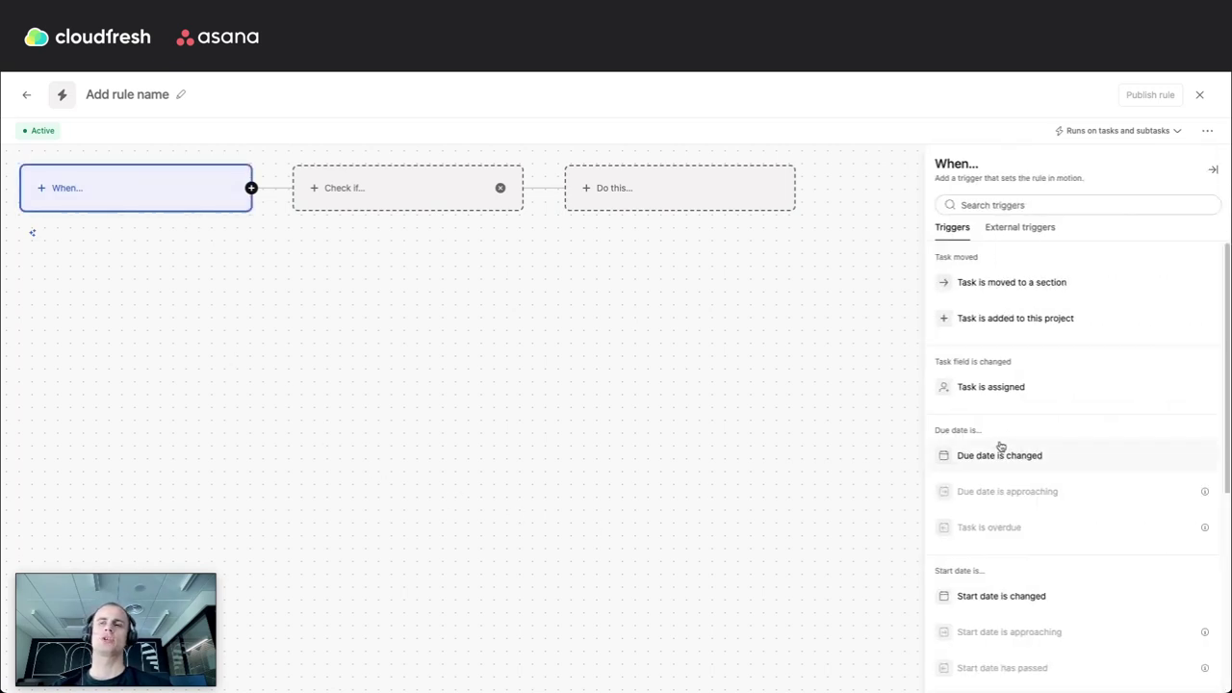
pyautogui.scroll(-1, 1063, 320)
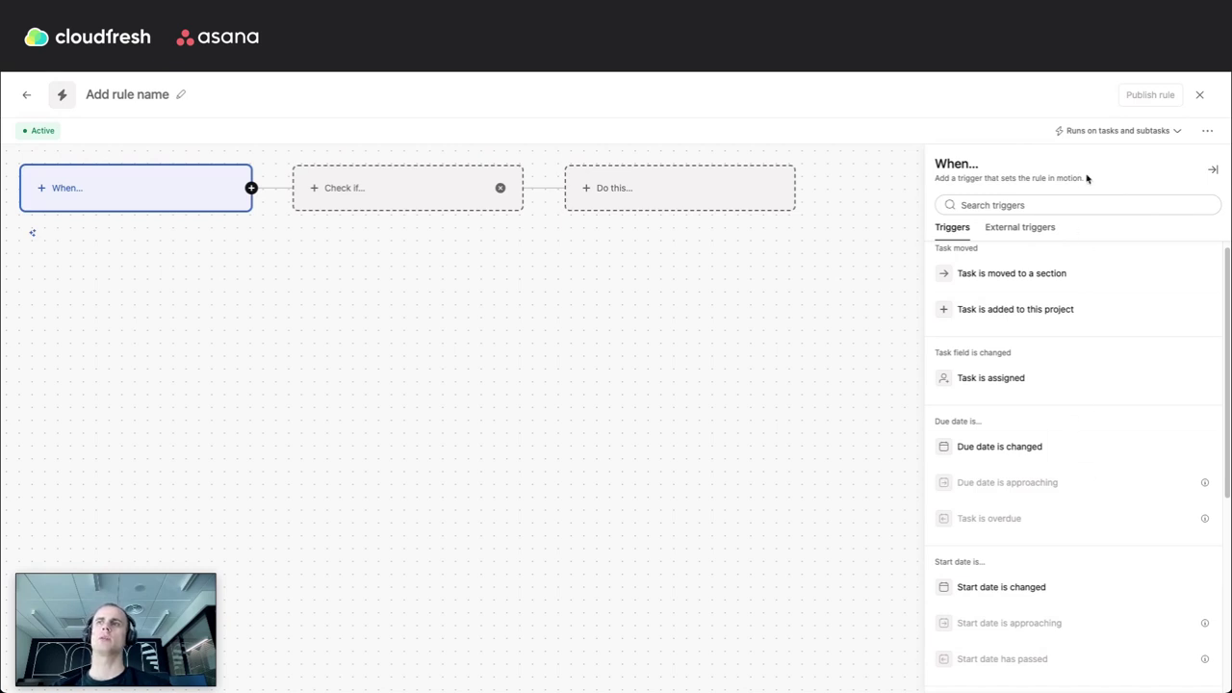
pyautogui.click(1115, 133)
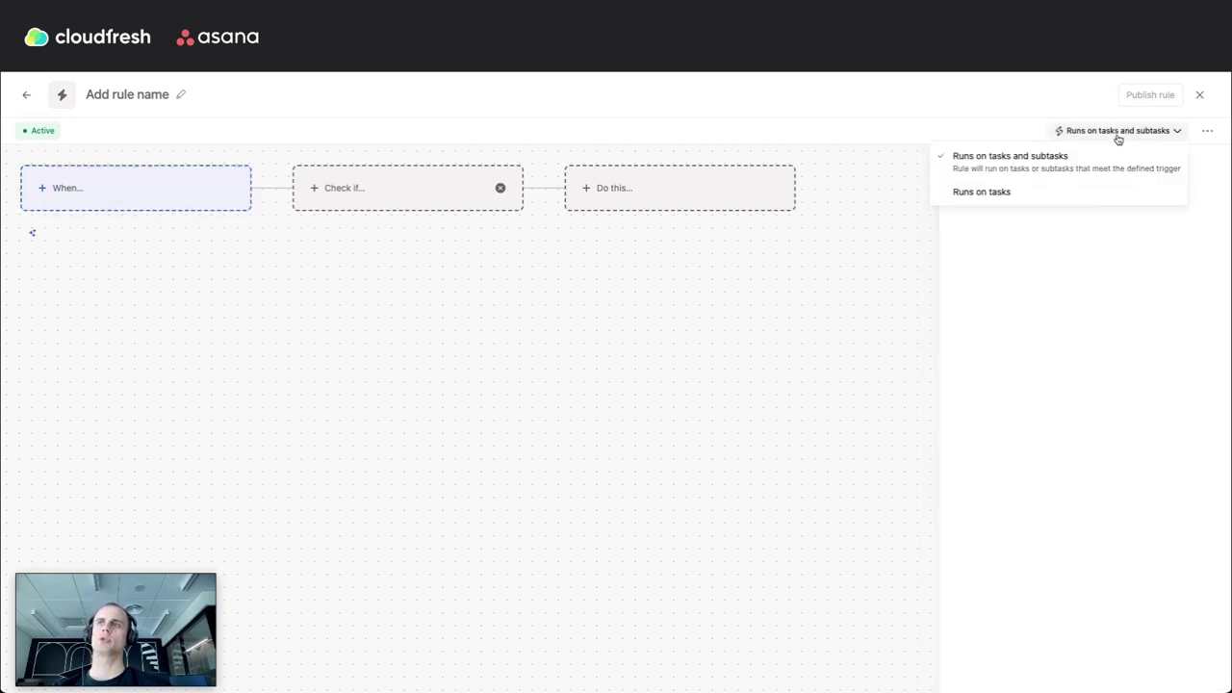
pyautogui.click(1087, 193)
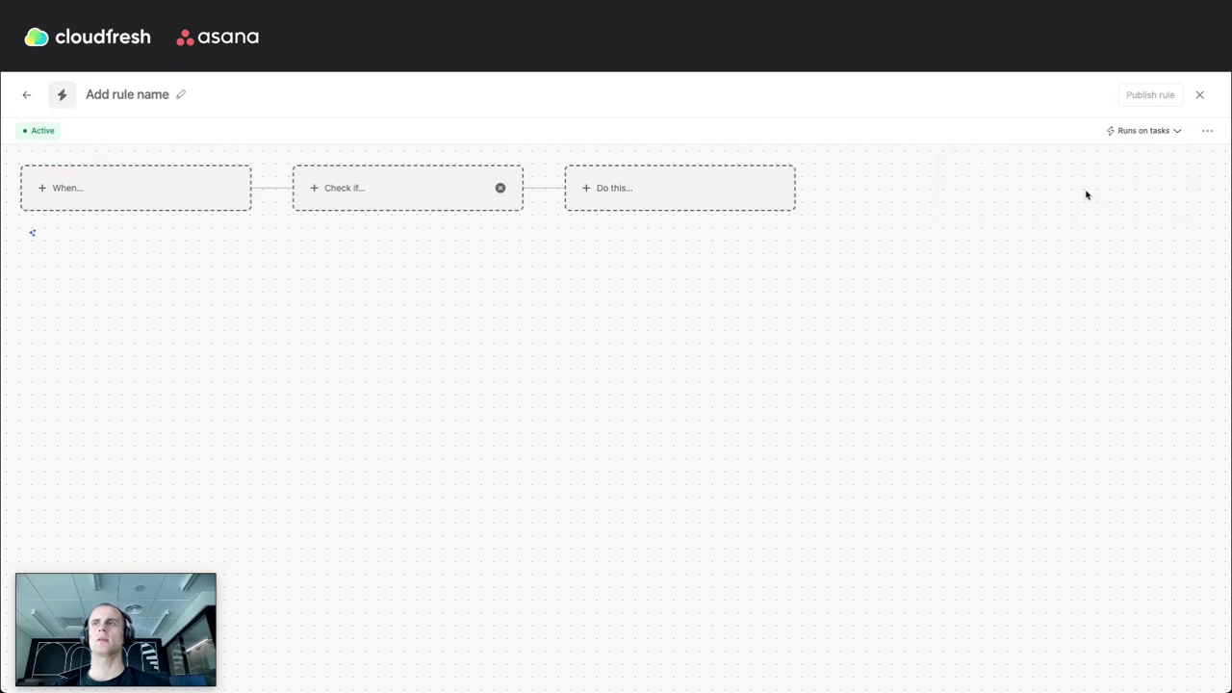
# Set the rule's trigger to 'Task is added to this project'.
pyautogui.click(130, 200)
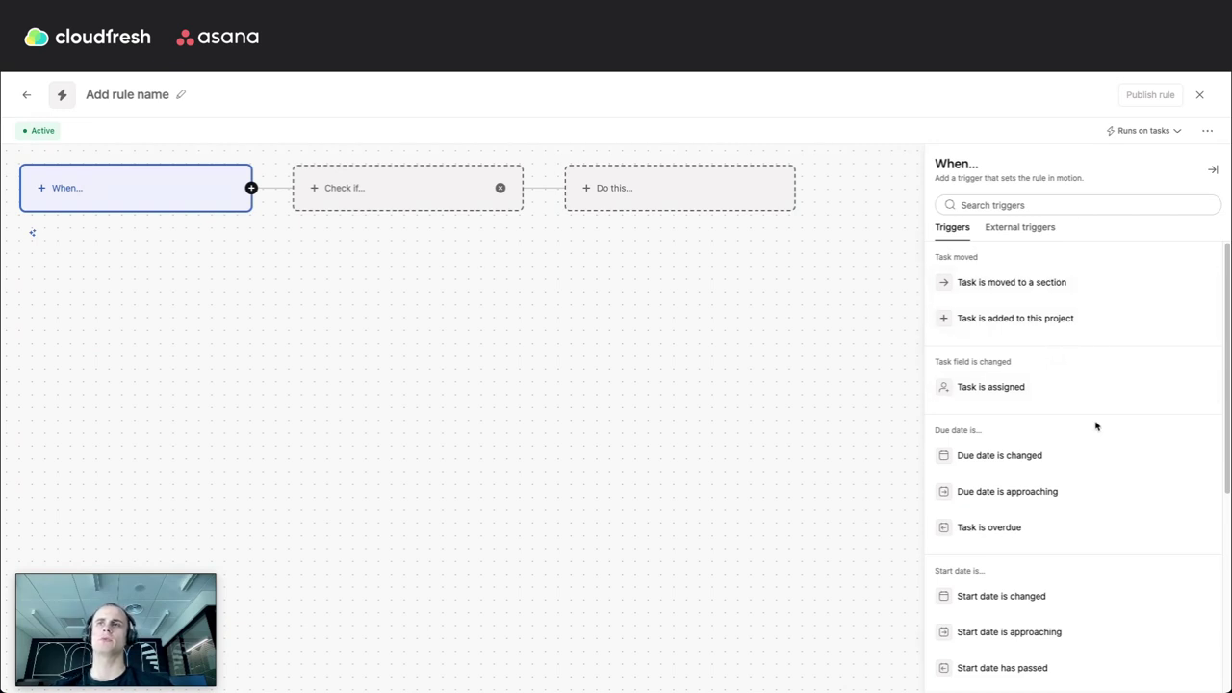
pyautogui.scroll(-3, 1095, 426)
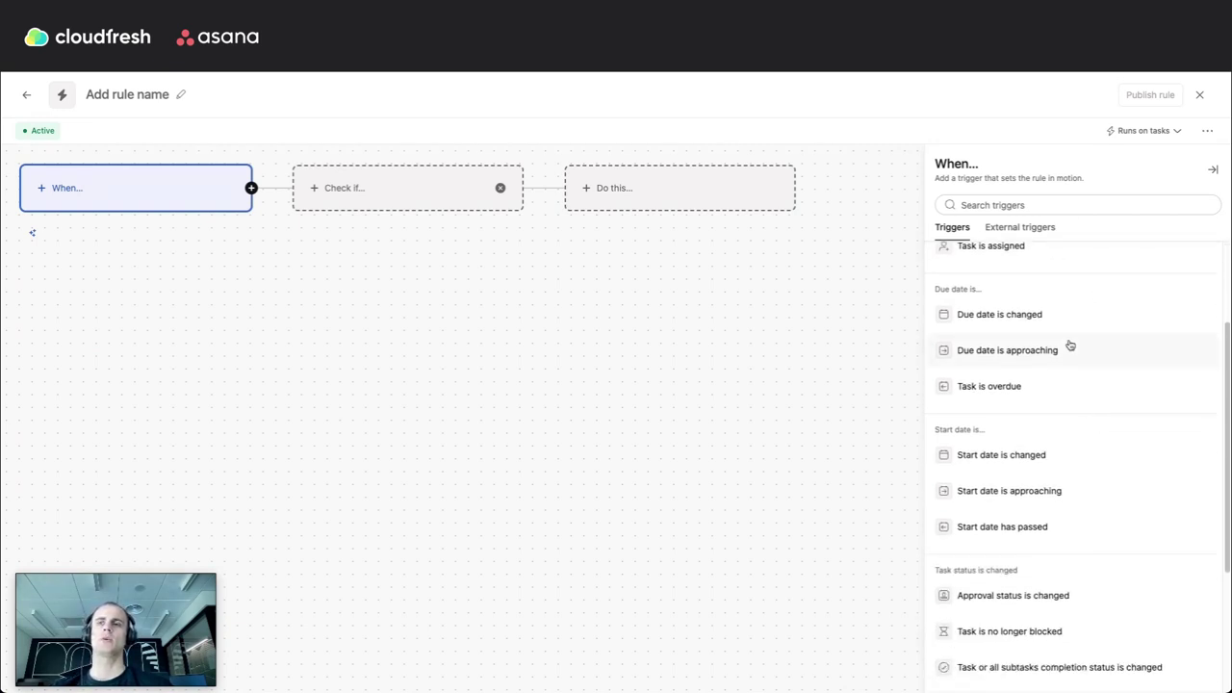
pyautogui.scroll(-2, 1070, 344)
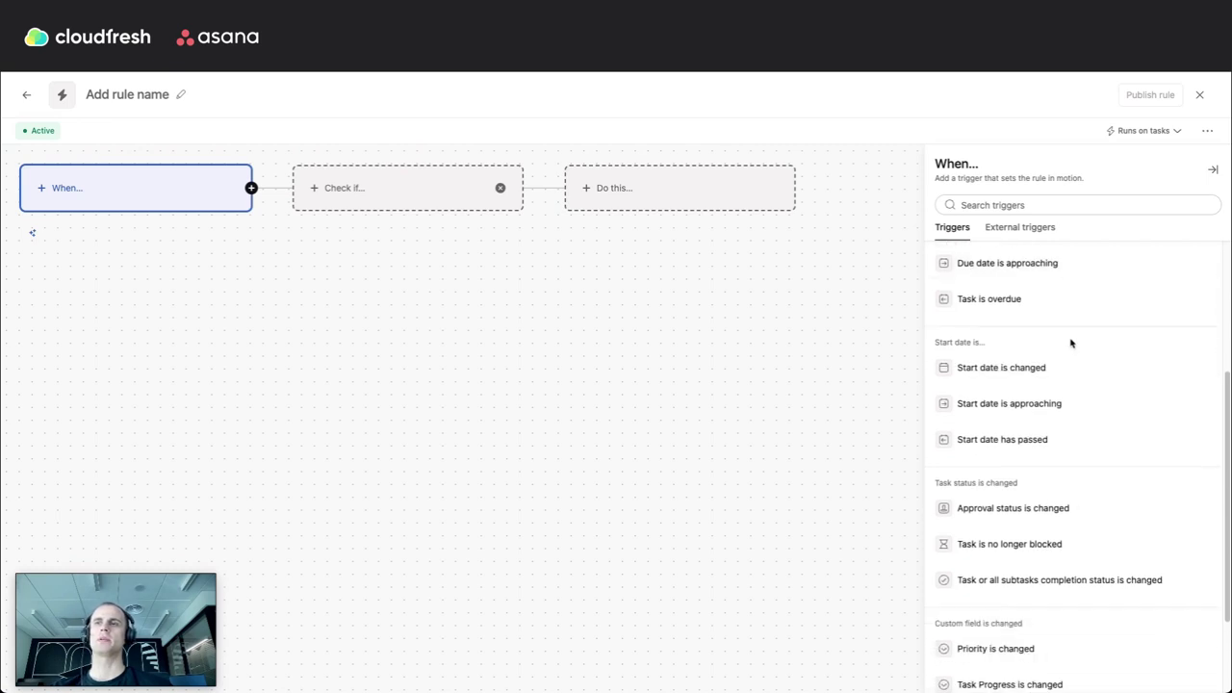
pyautogui.scroll(-3, 1095, 357)
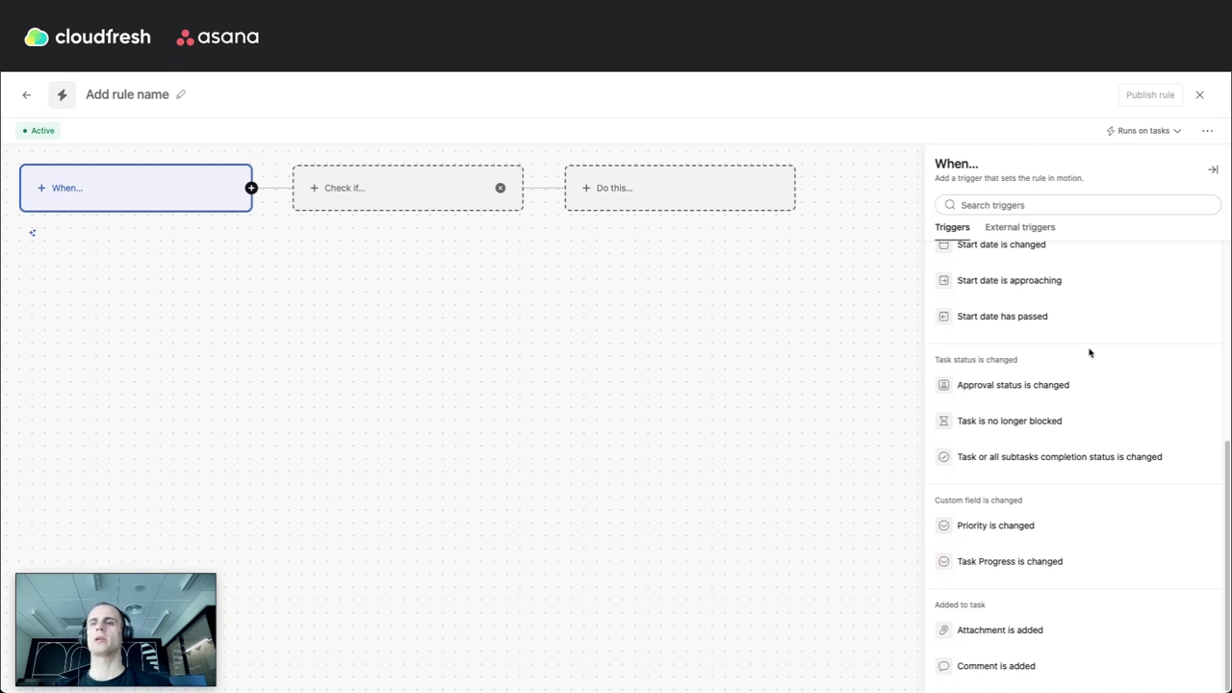
pyautogui.scroll(1, 1070, 440)
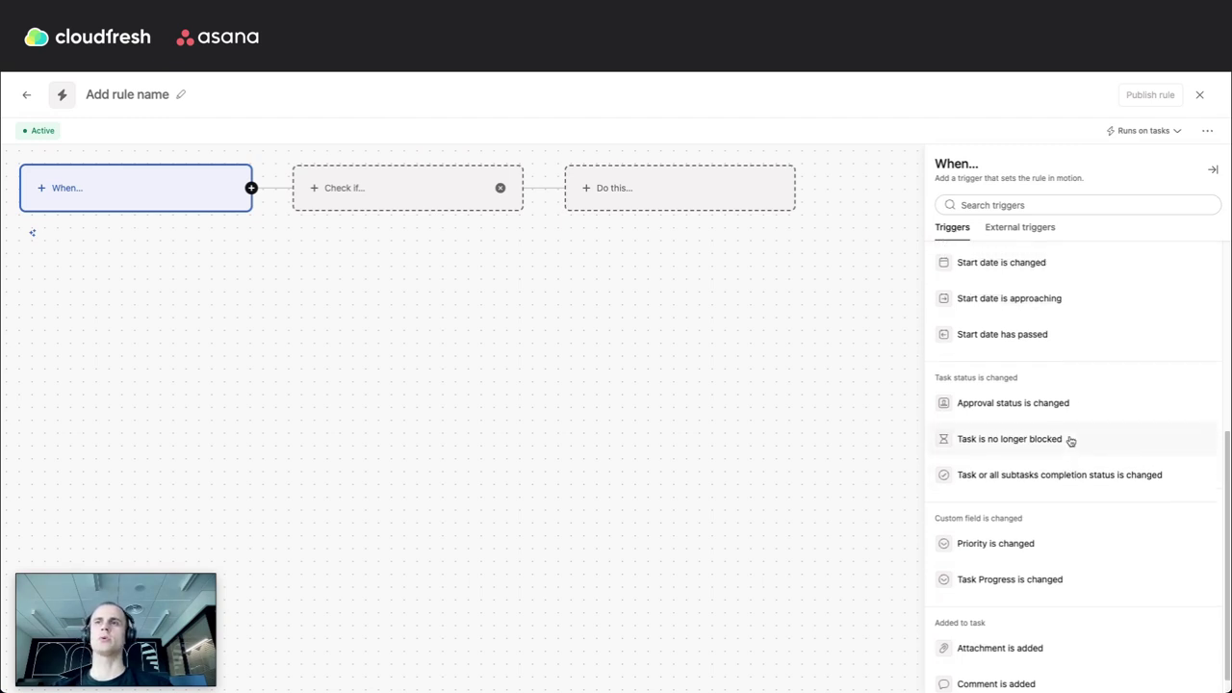
pyautogui.scroll(8, 1070, 440)
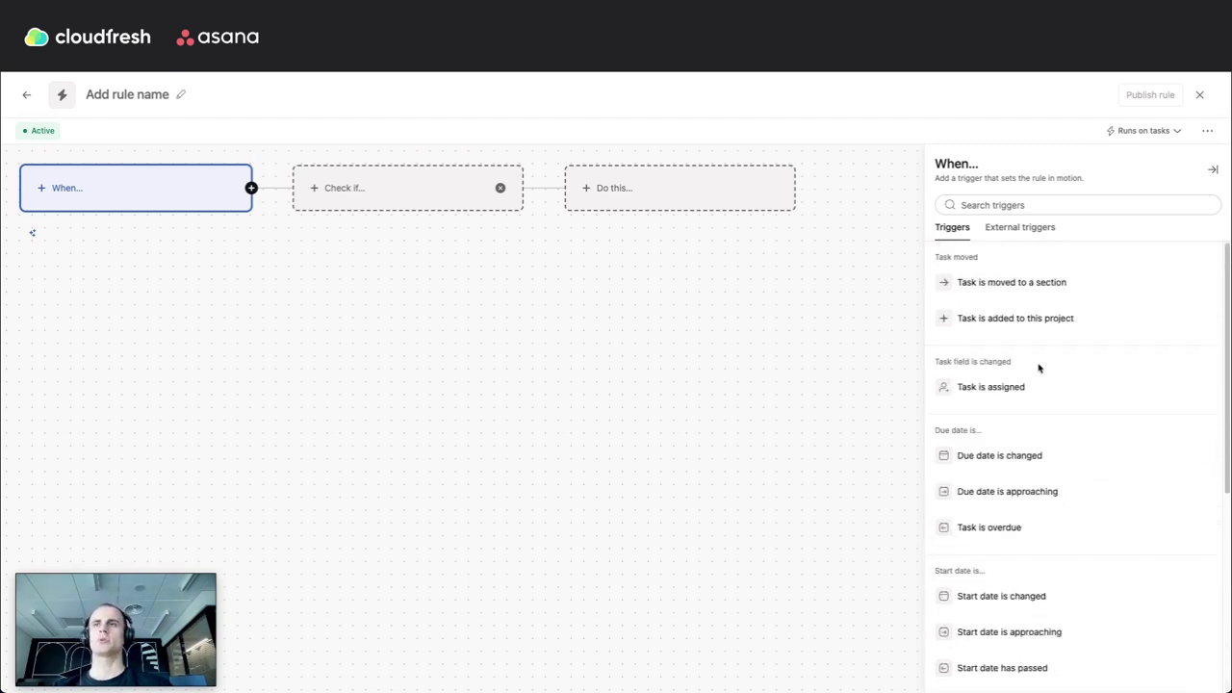
pyautogui.click(1016, 326)
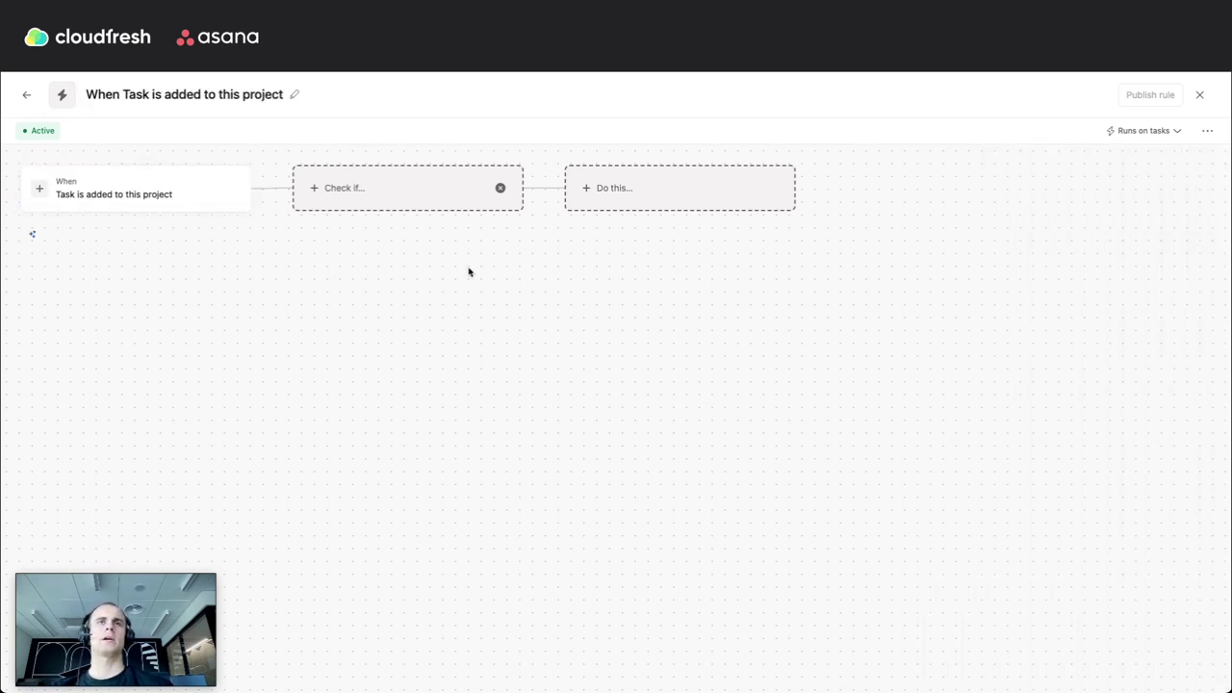
# Add a 'Change assignee to' action for a chosen teammate, plus a second empty action slot.
pyautogui.click(660, 185)
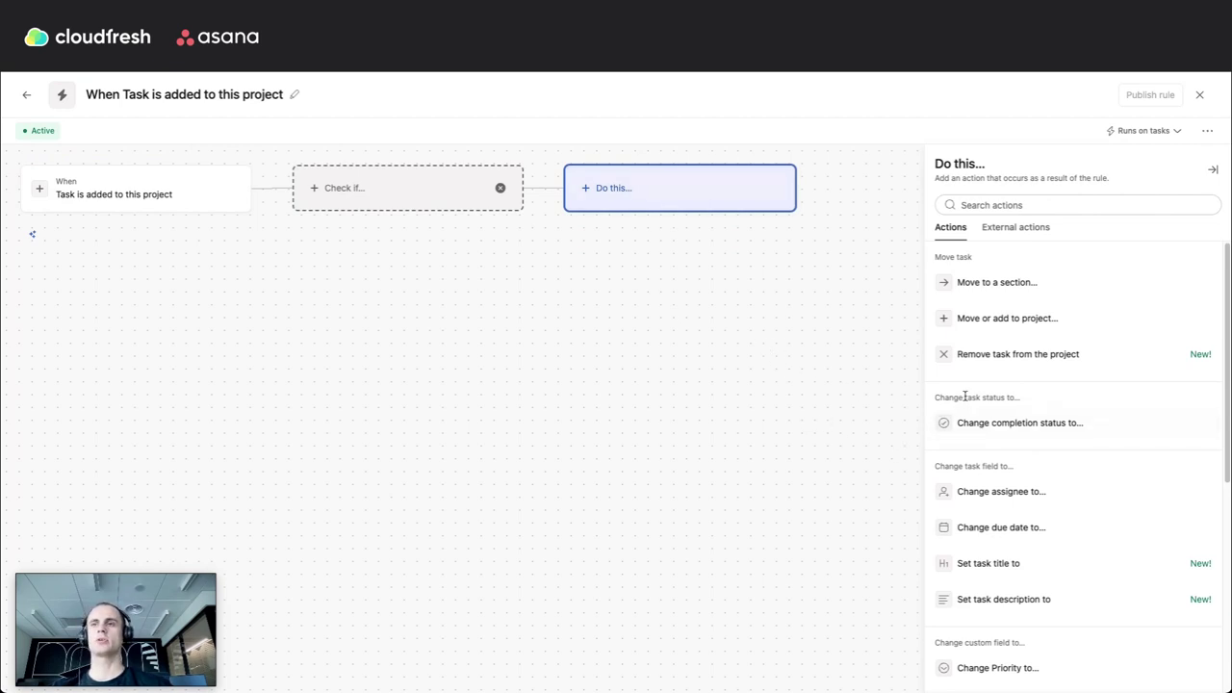
pyautogui.click(971, 496)
pyautogui.click(984, 283)
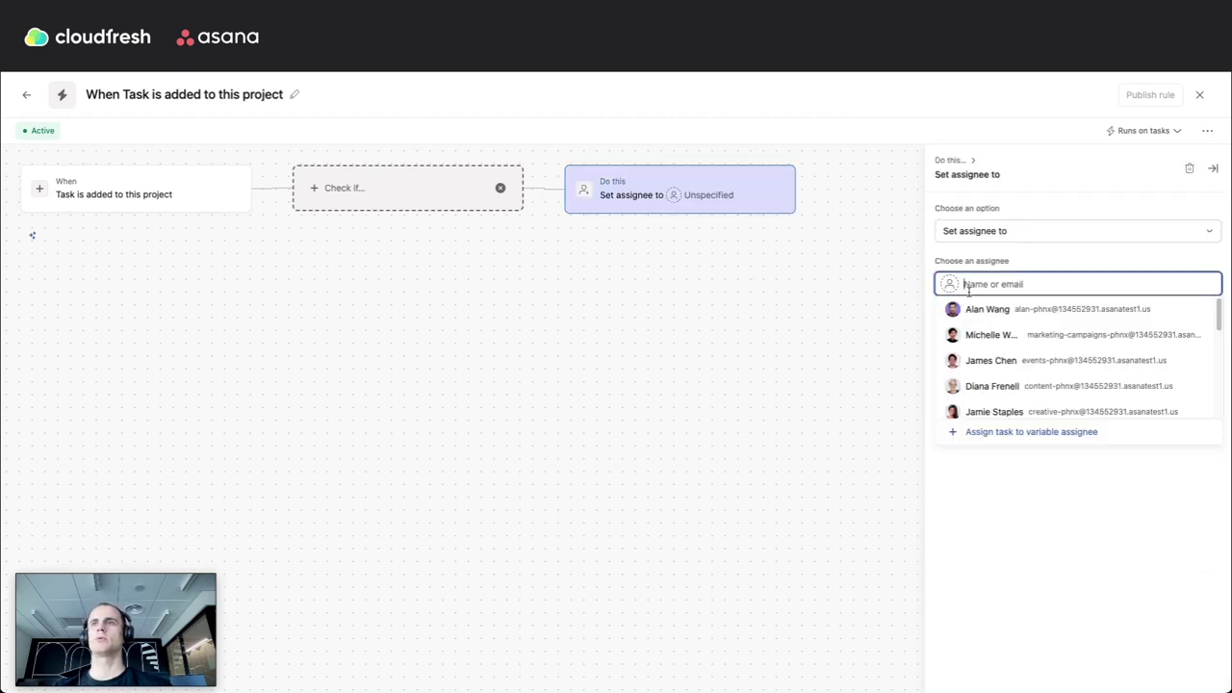
pyautogui.click(975, 313)
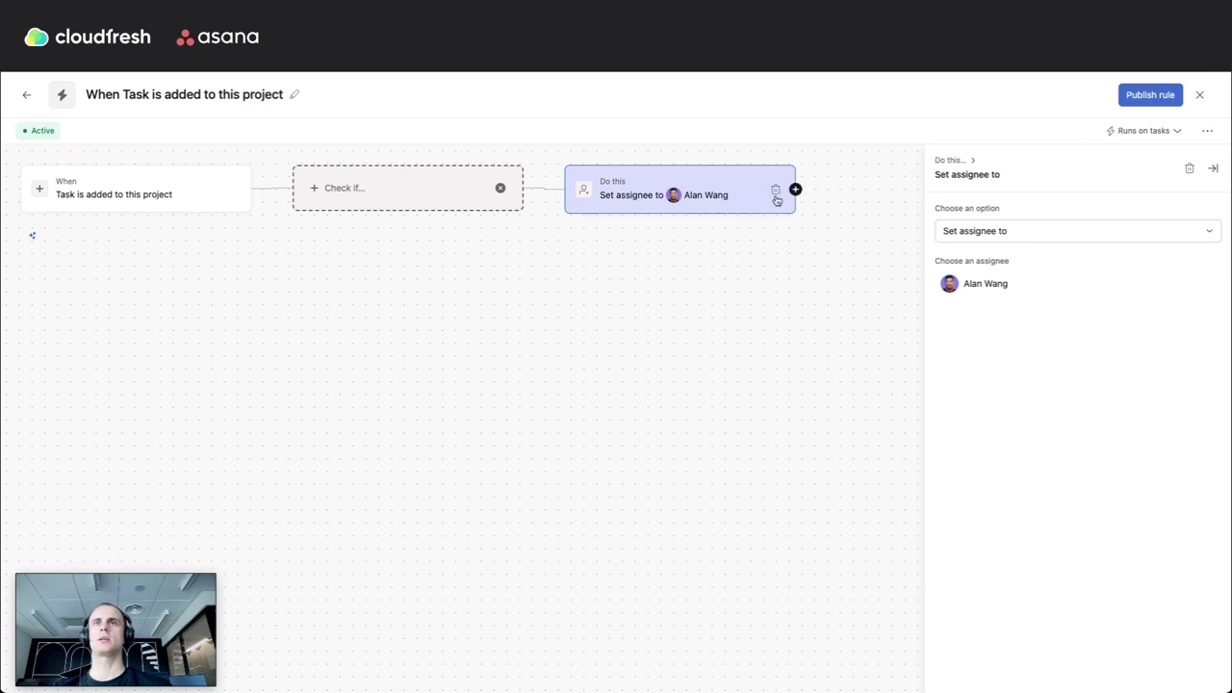
pyautogui.click(795, 190)
pyautogui.click(839, 231)
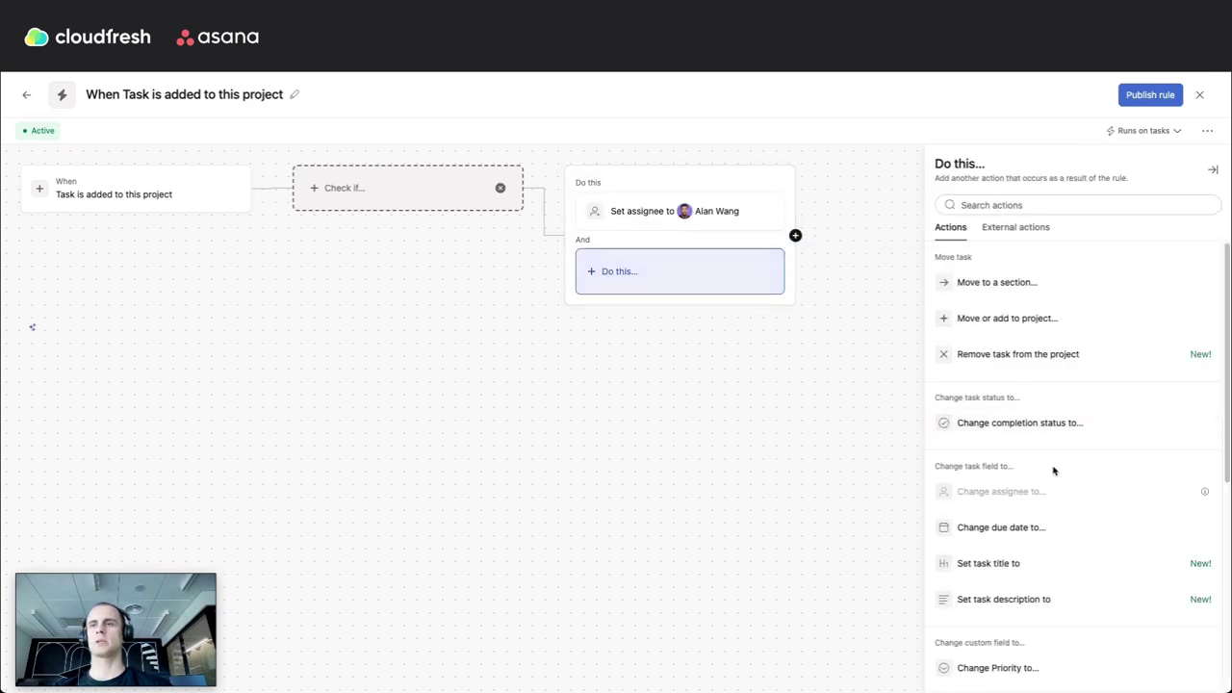
pyautogui.scroll(-3, 1061, 454)
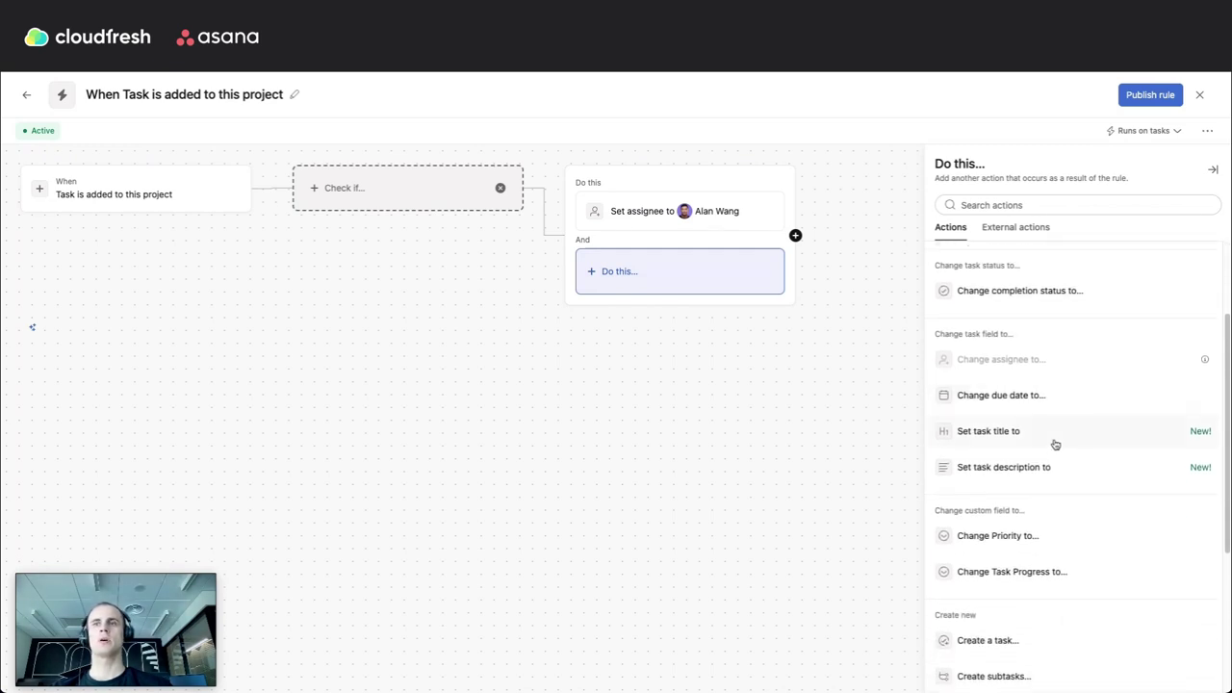
pyautogui.scroll(-1, 1055, 445)
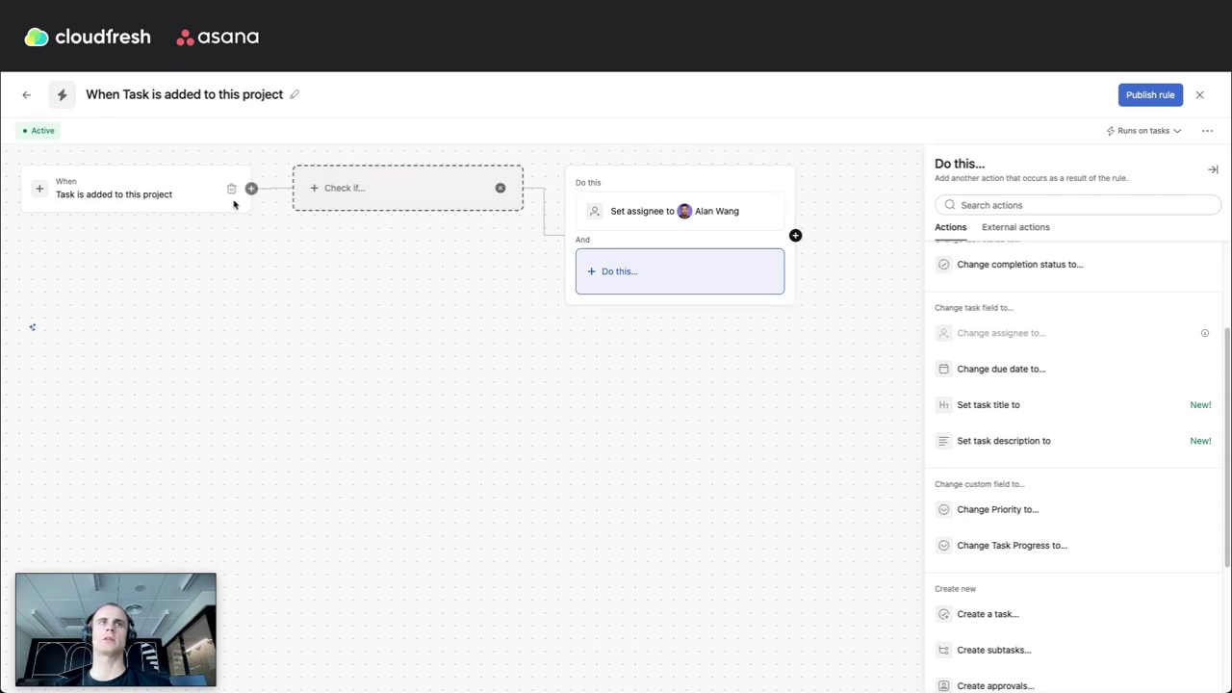
# Add an Otherwise if branch and set the first branch's Task Progress to Not Started.
pyautogui.click(252, 189)
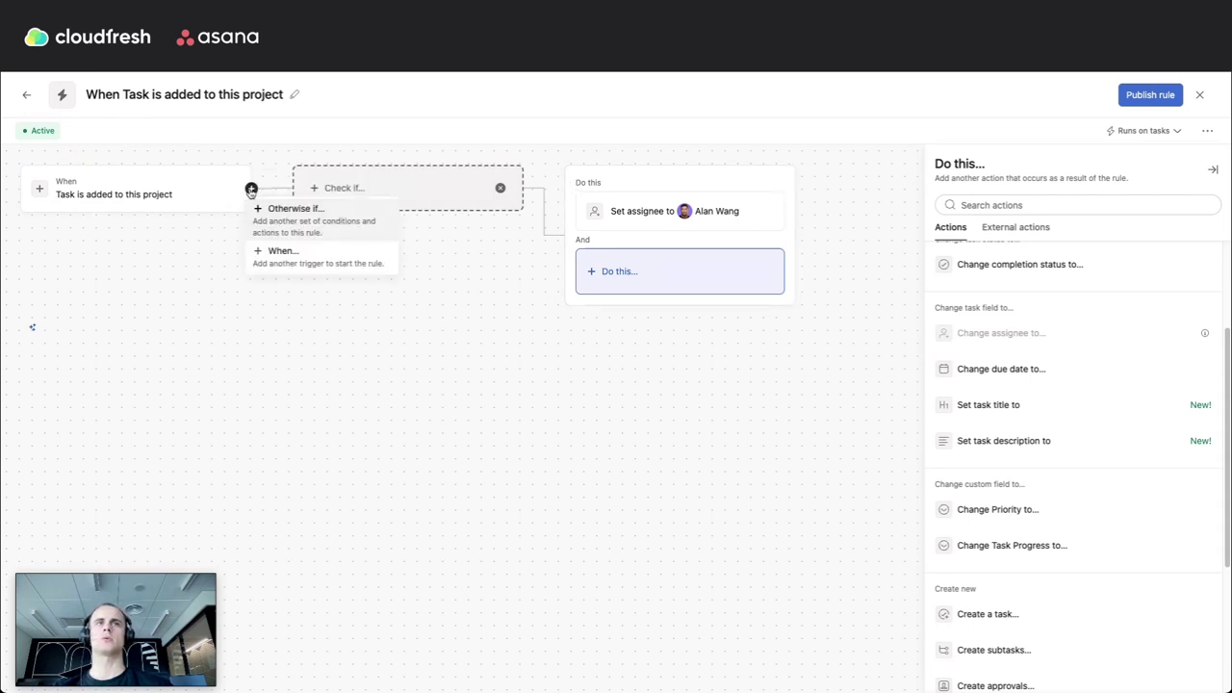
pyautogui.click(266, 217)
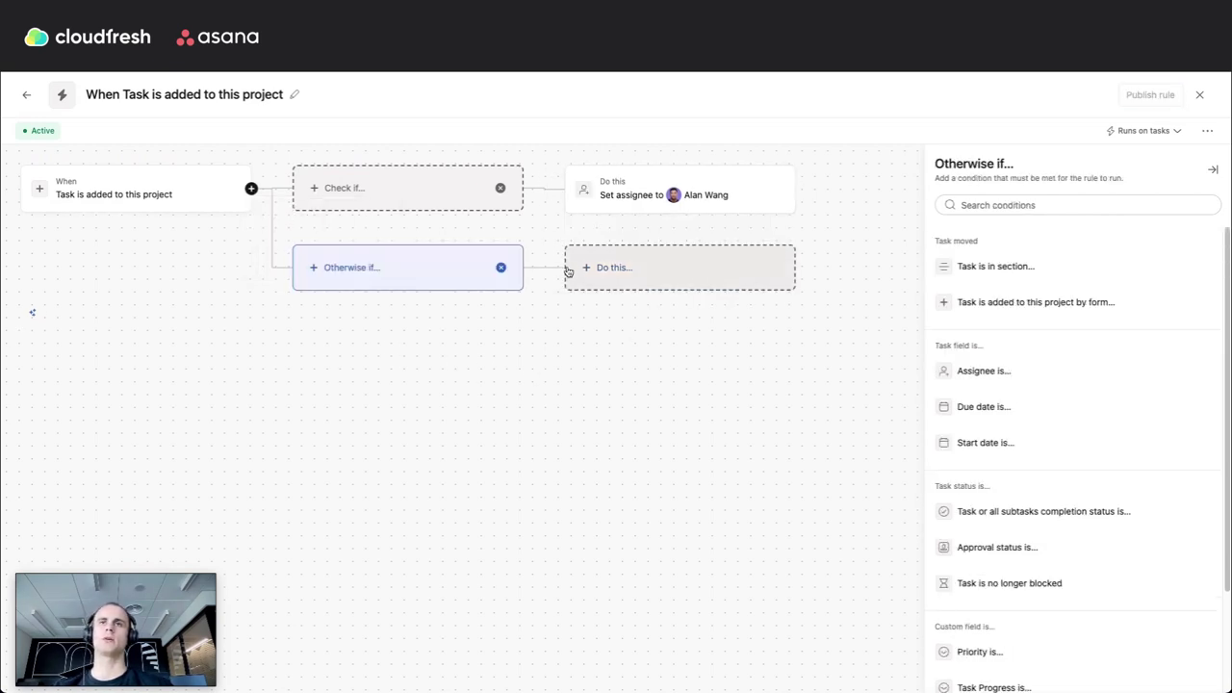
pyautogui.click(713, 195)
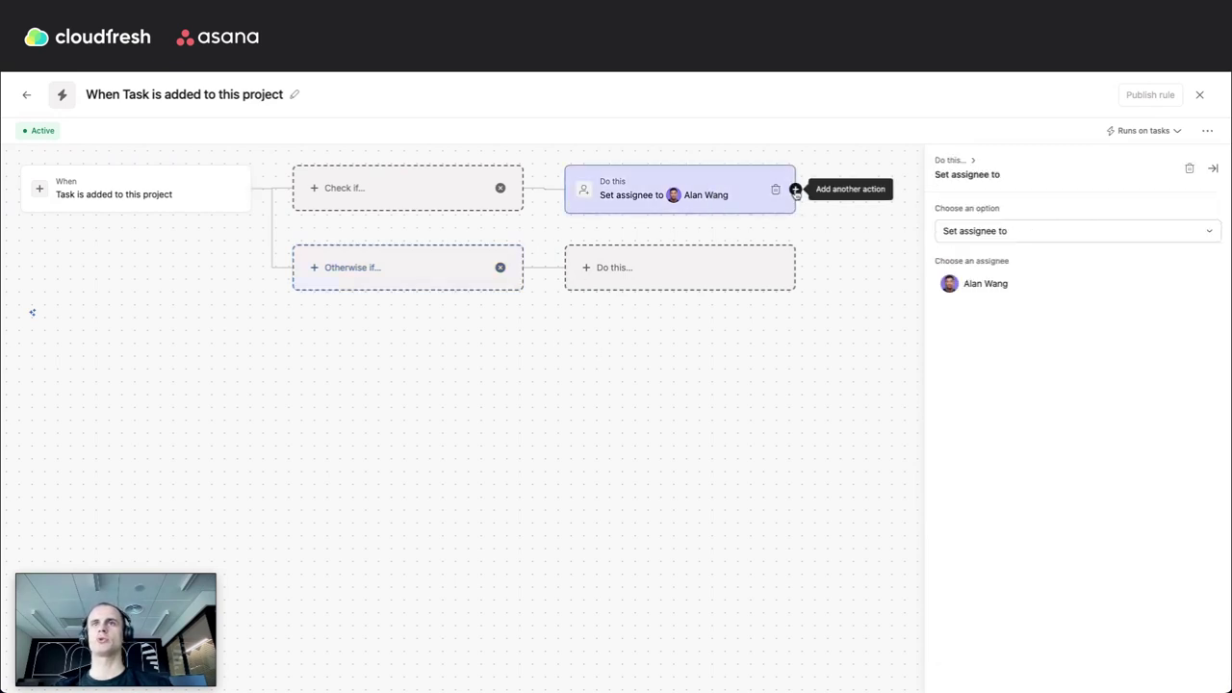
pyautogui.click(884, 228)
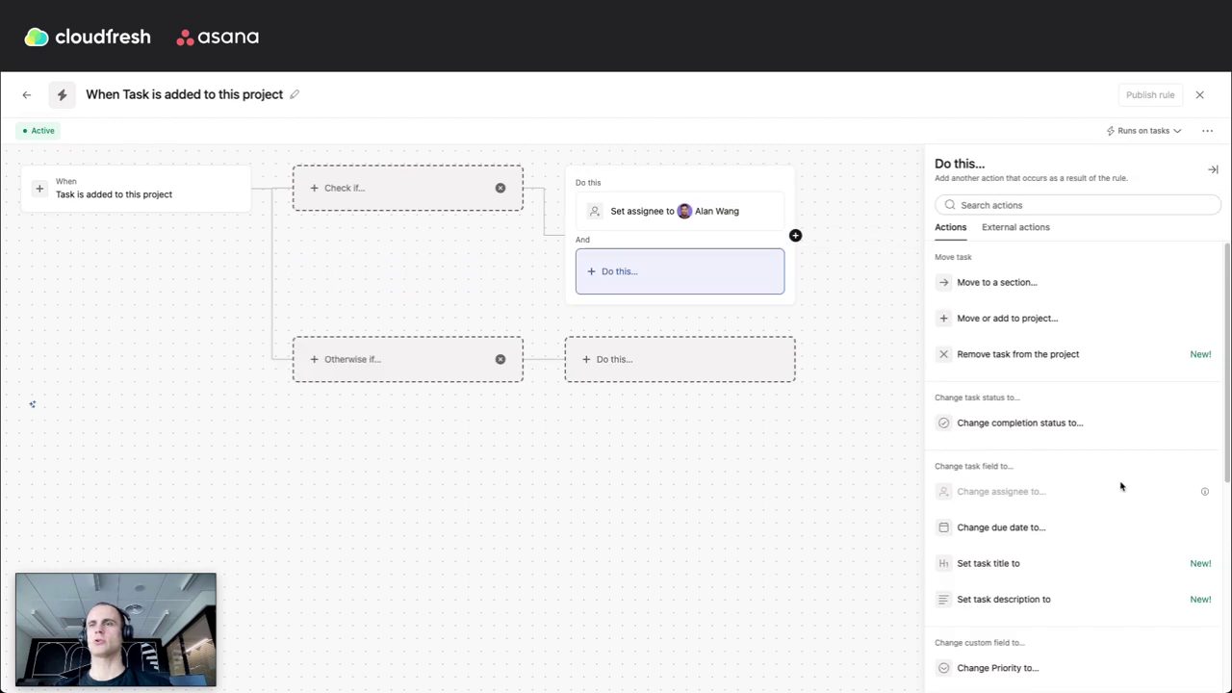
pyautogui.scroll(-1, 1073, 476)
pyautogui.scroll(-2, 1049, 466)
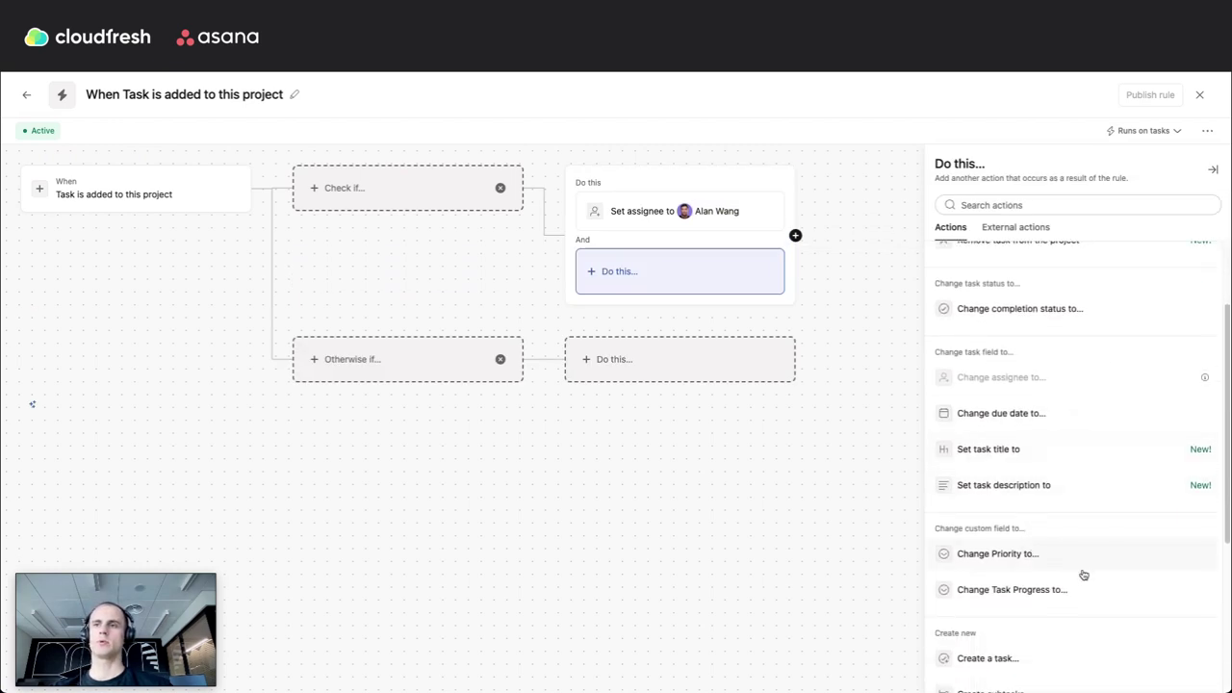
pyautogui.click(1070, 588)
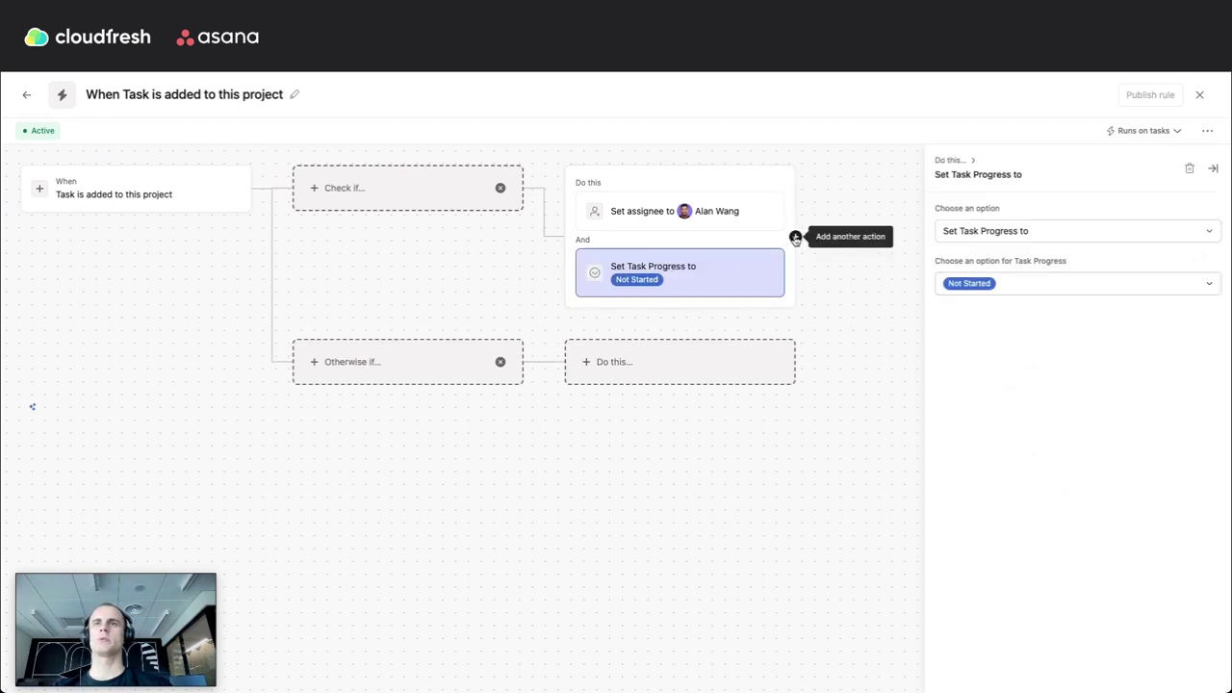
# Add a first-branch due-date action set to 0 days in the future.
pyautogui.click(809, 263)
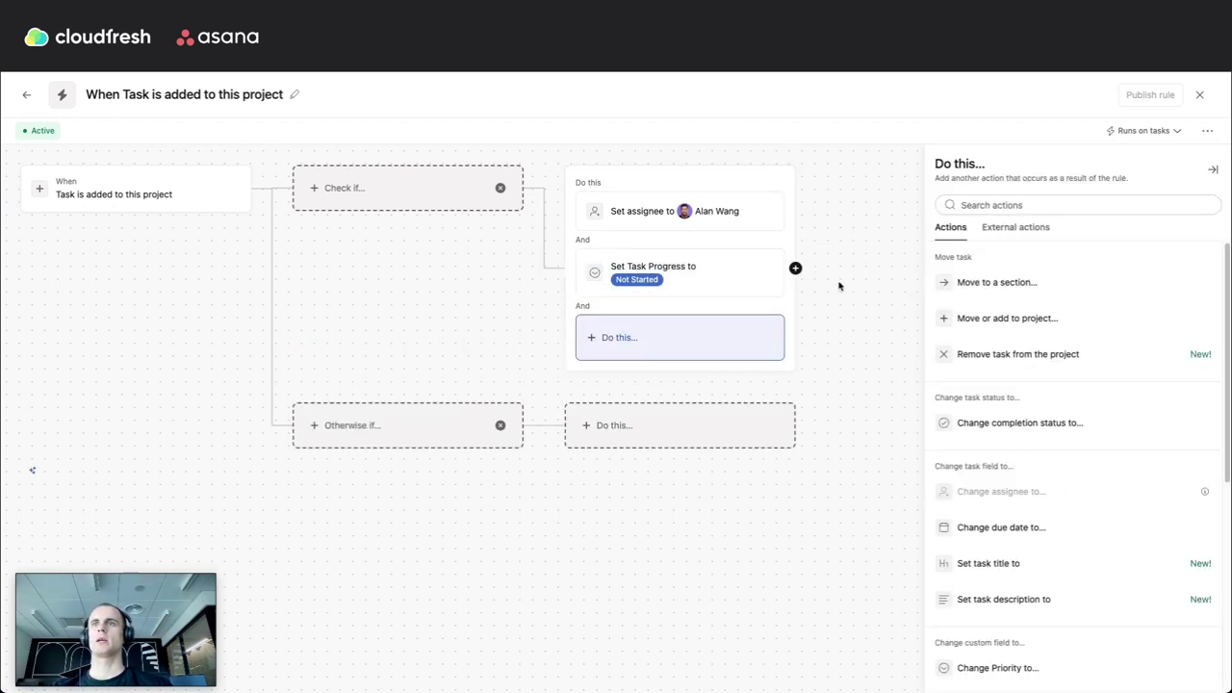
pyautogui.click(1023, 544)
pyautogui.click(991, 280)
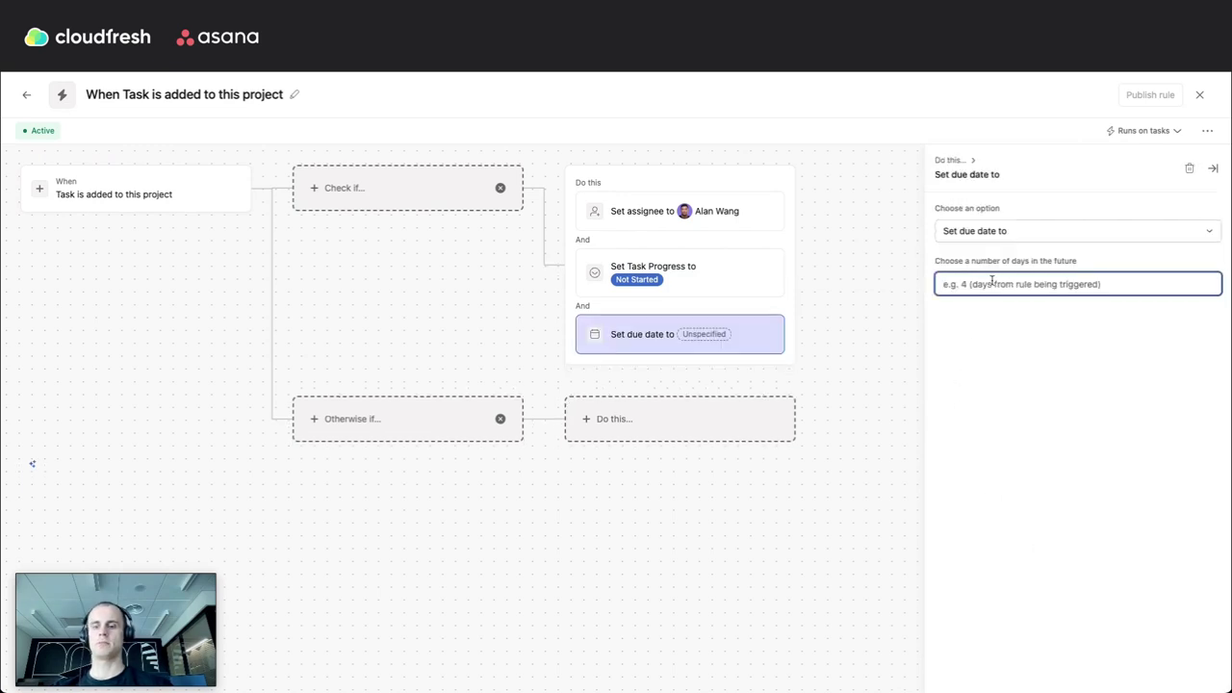
pyautogui.write('0')
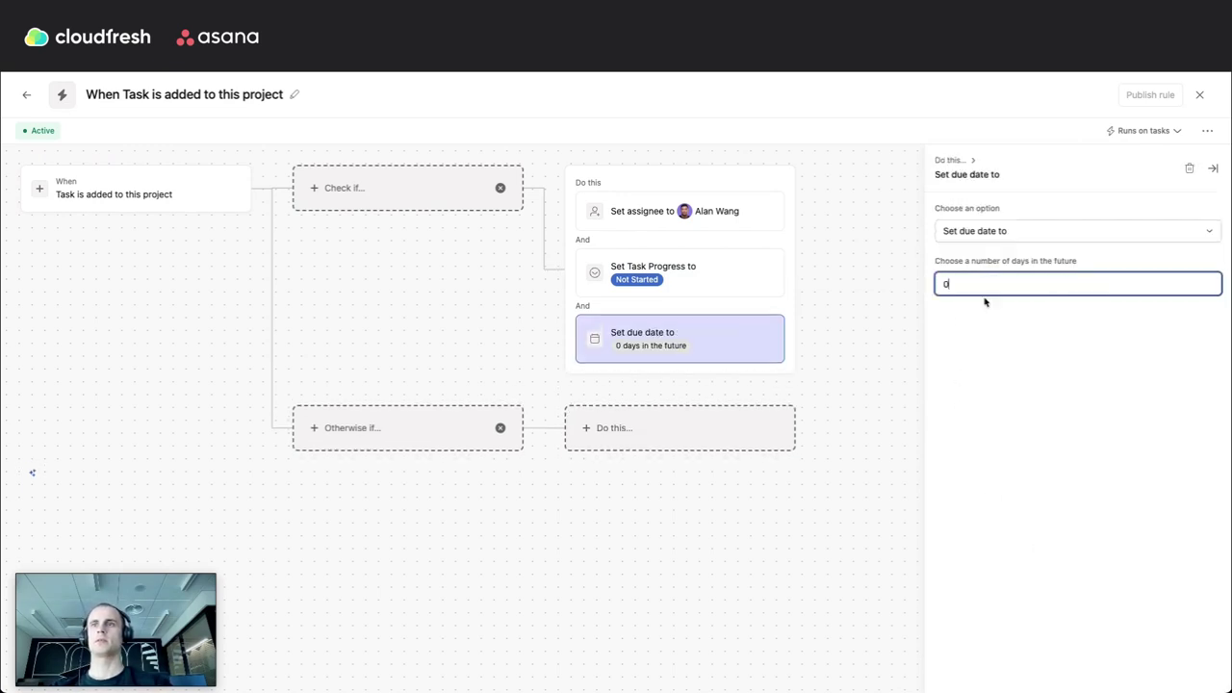
pyautogui.click(866, 344)
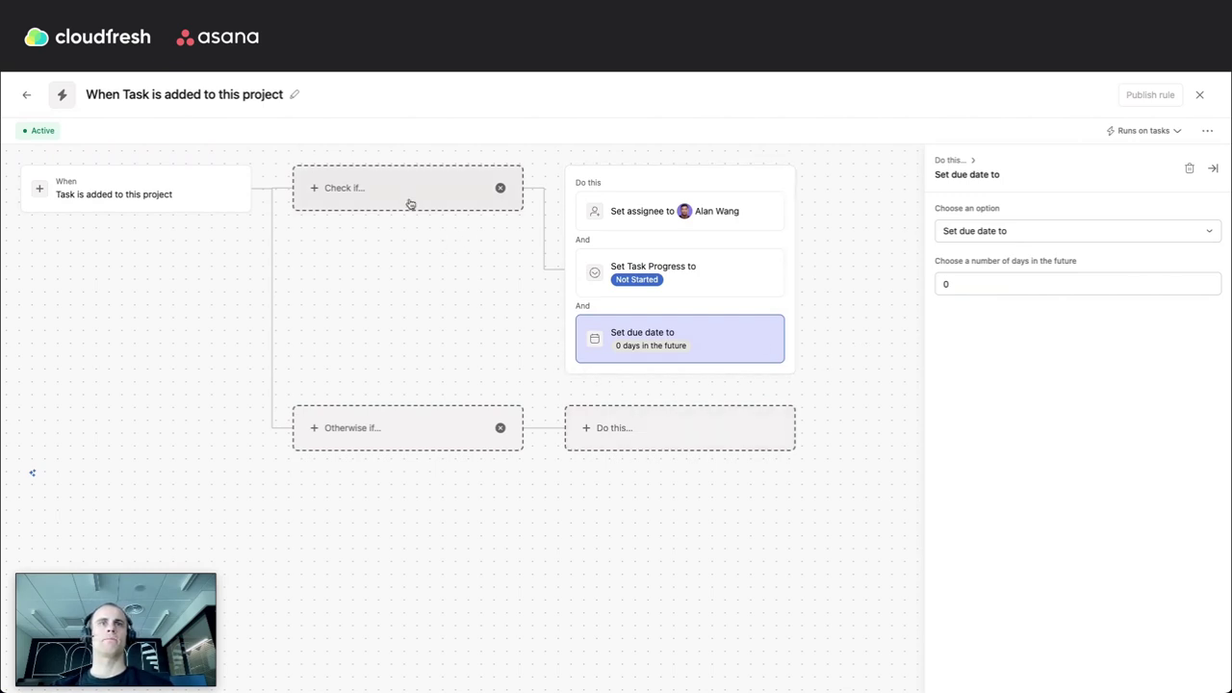
pyautogui.click(662, 437)
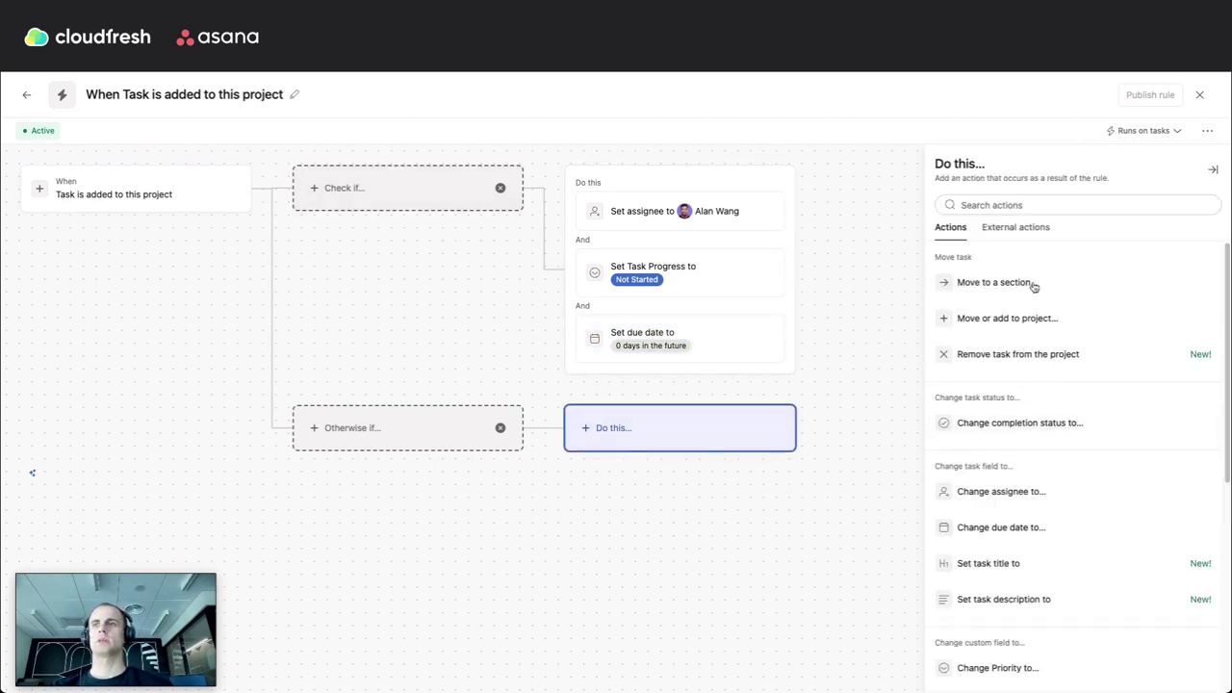
# Make the Otherwise branch assign a second teammate and set Task Progress to Not Started.
pyautogui.click(1008, 492)
pyautogui.click(956, 281)
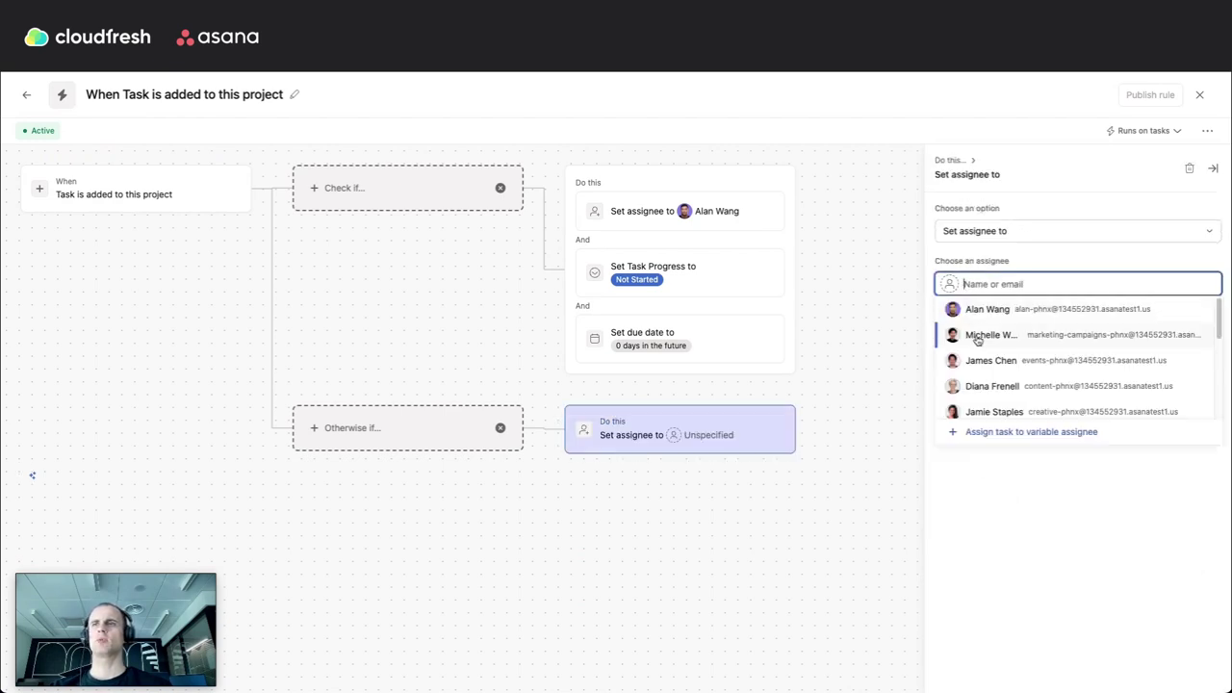
pyautogui.click(953, 361)
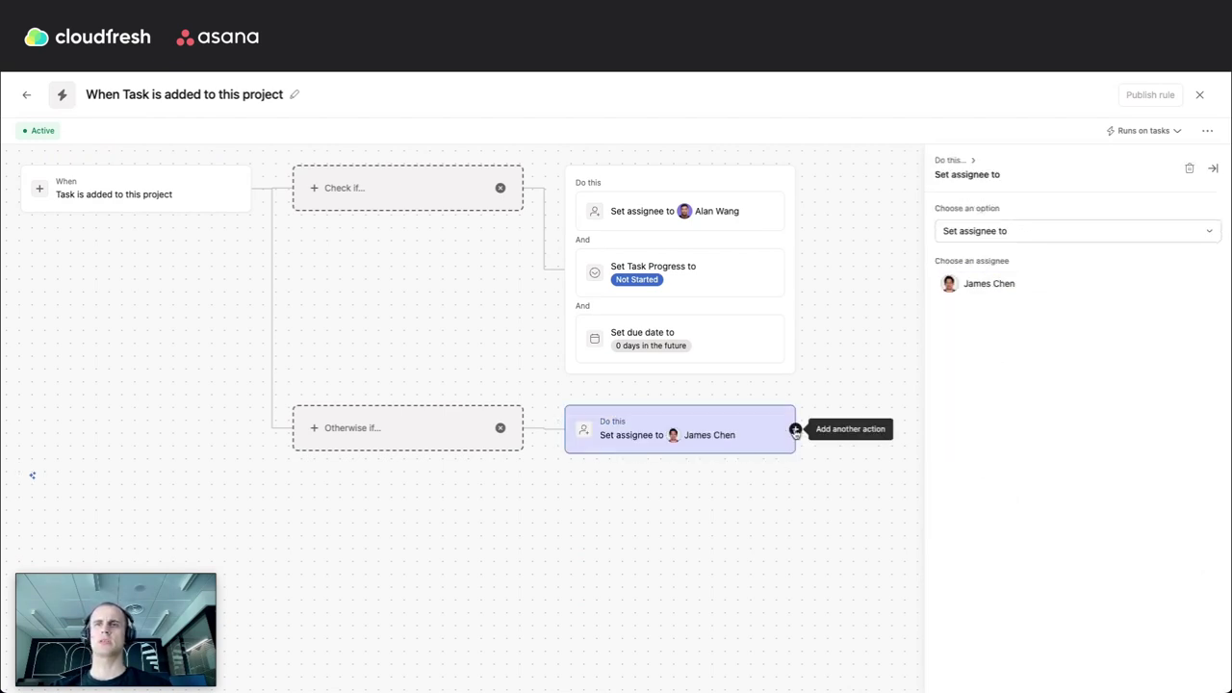
pyautogui.click(890, 466)
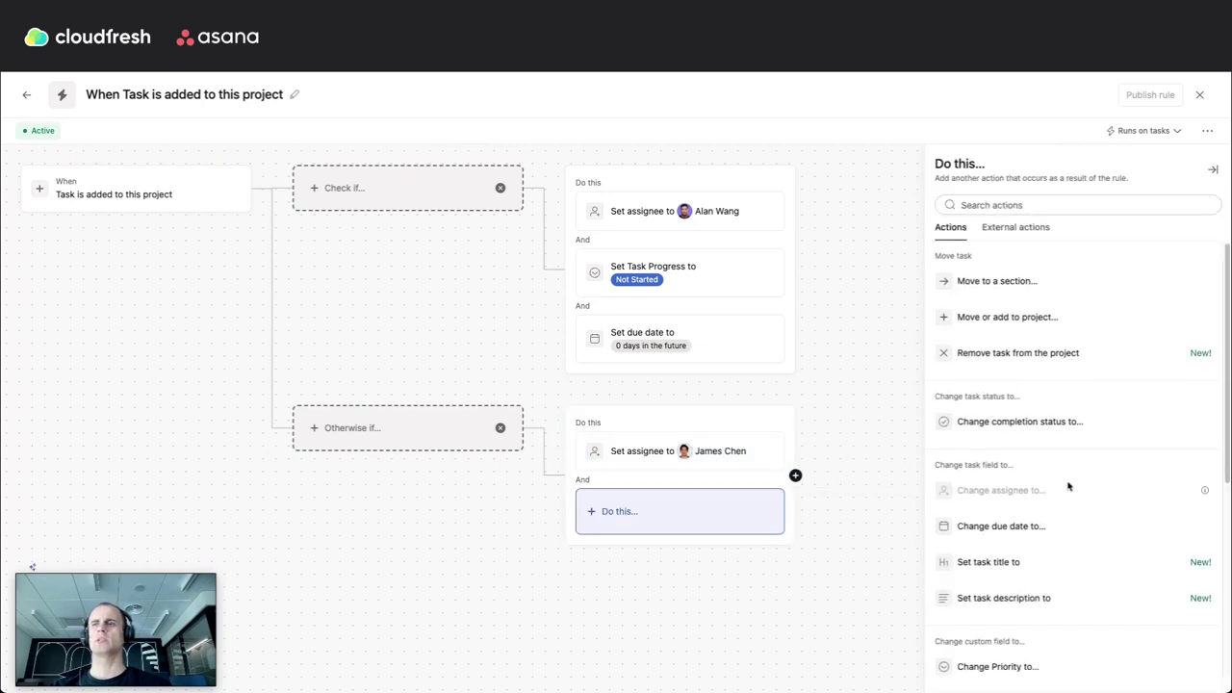
pyautogui.scroll(-3, 1067, 486)
pyautogui.click(1013, 460)
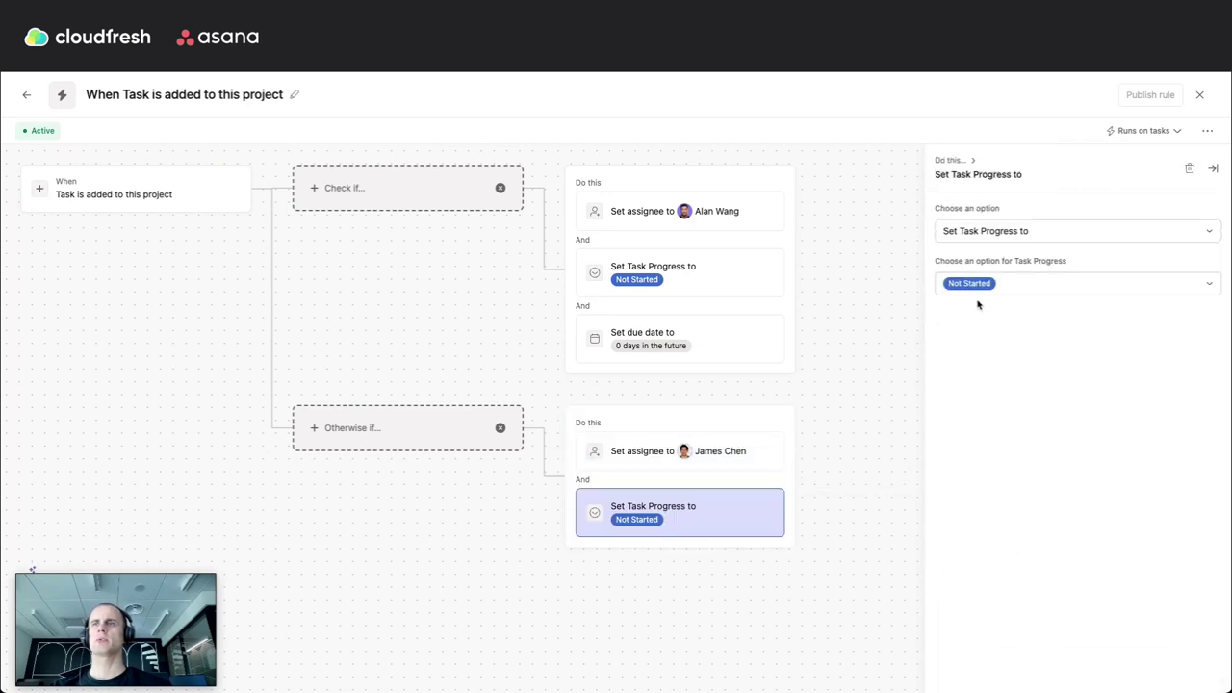
# Add an Otherwise-branch due-date action set to 1 day ahead.
pyautogui.click(820, 521)
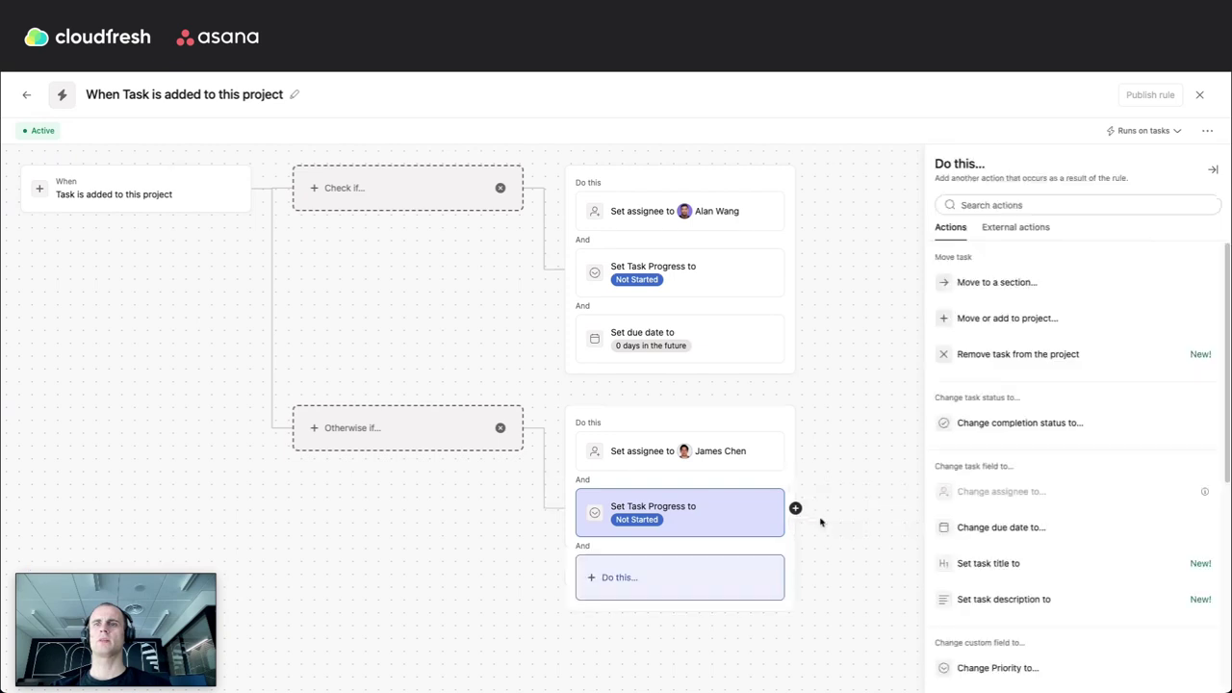
pyautogui.click(1003, 527)
pyautogui.click(992, 293)
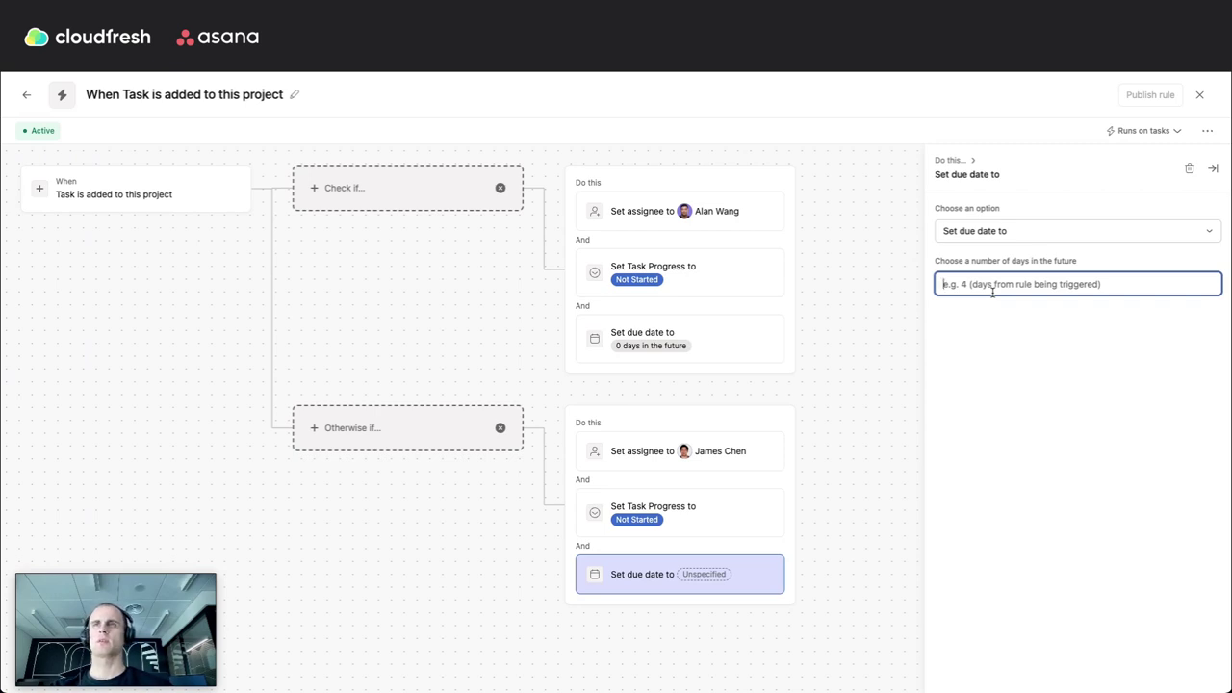
pyautogui.write('1')
pyautogui.click(849, 384)
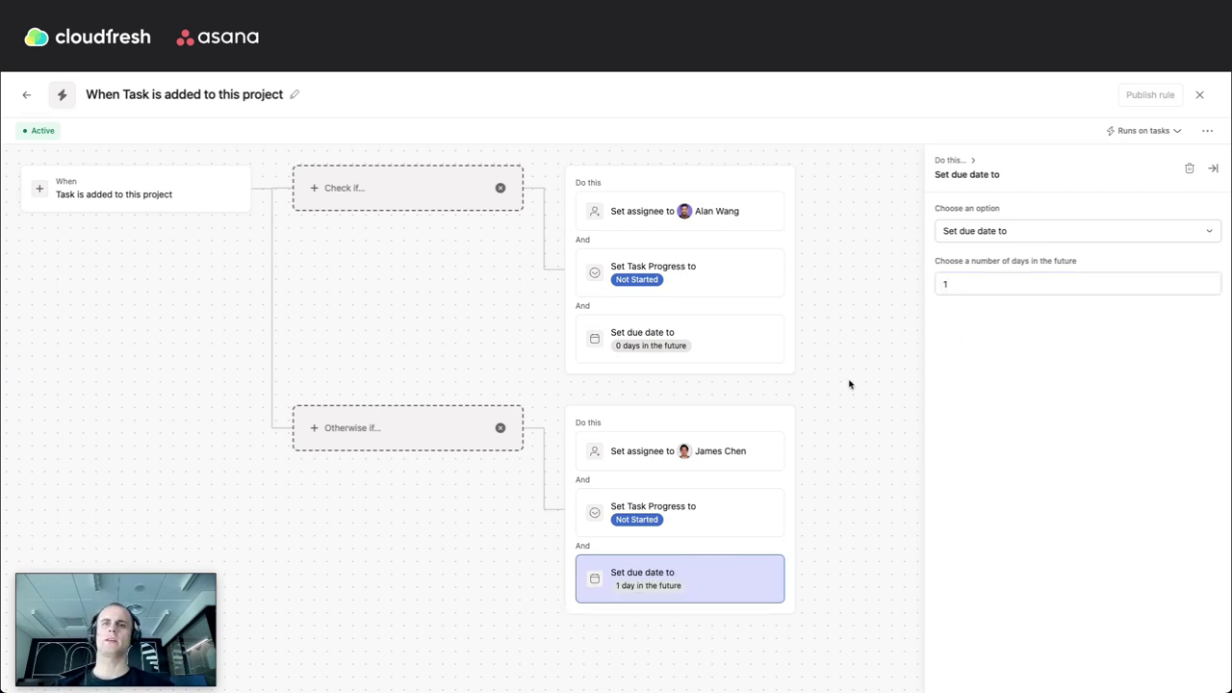
pyautogui.click(385, 198)
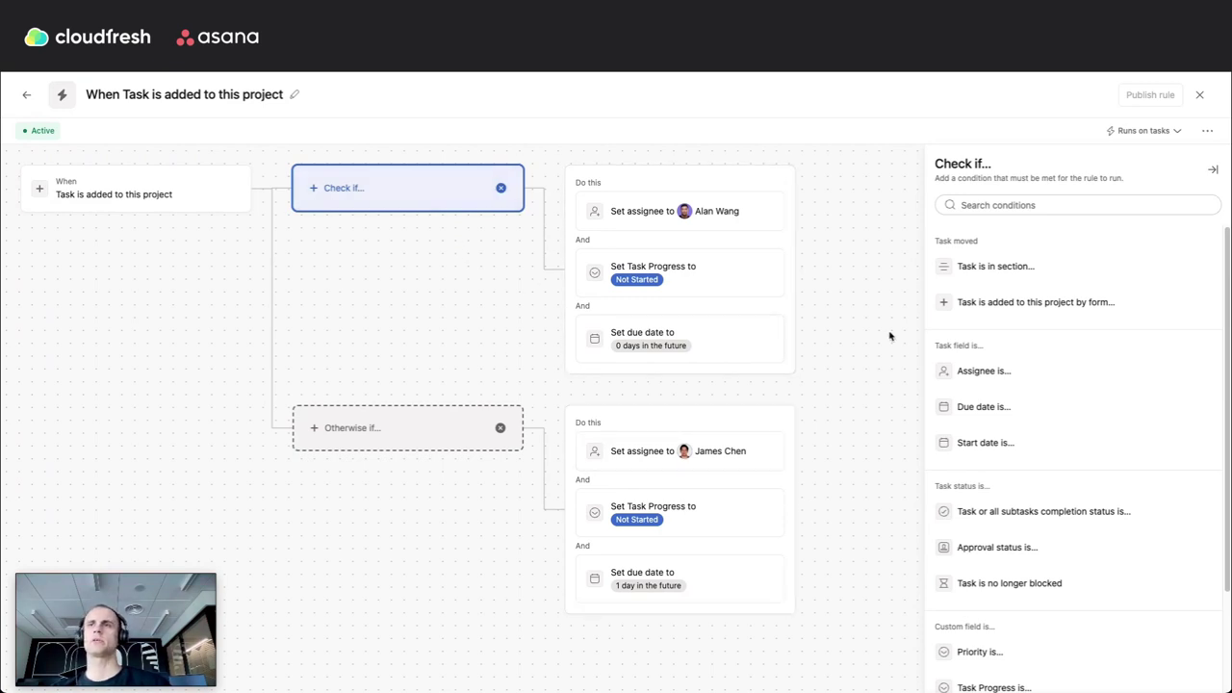
# Give the first branch two conditions: section is Planning and Priority is High.
pyautogui.click(1002, 270)
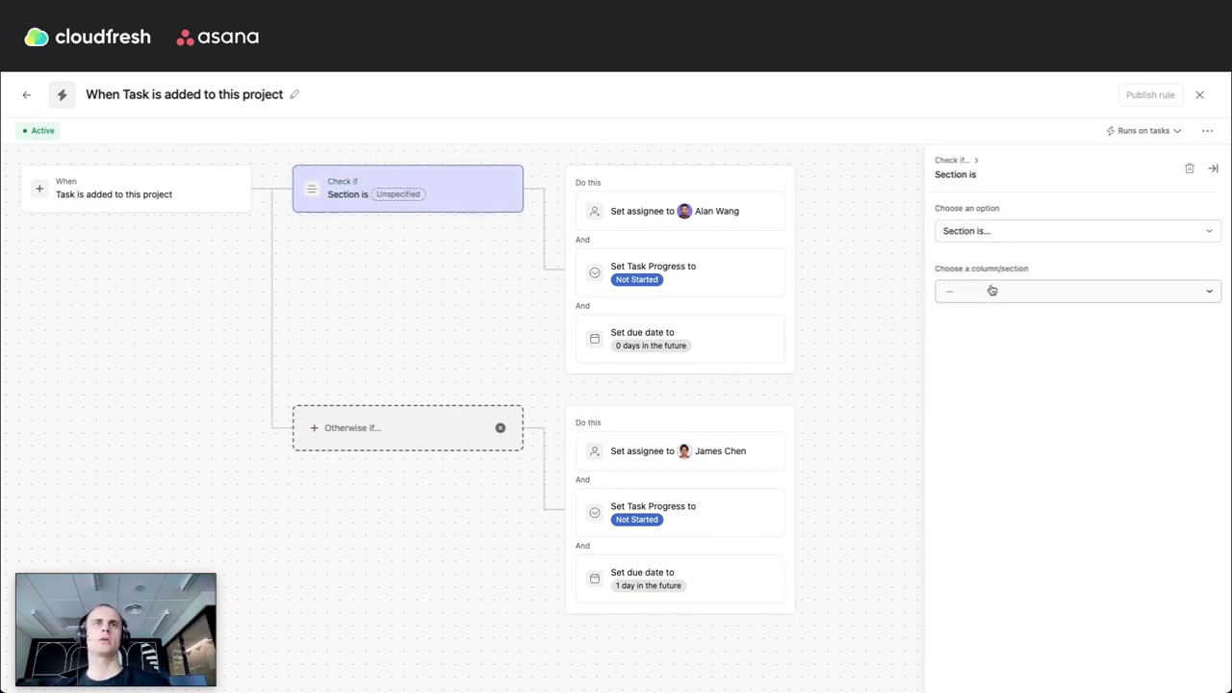
pyautogui.click(988, 294)
pyautogui.click(974, 318)
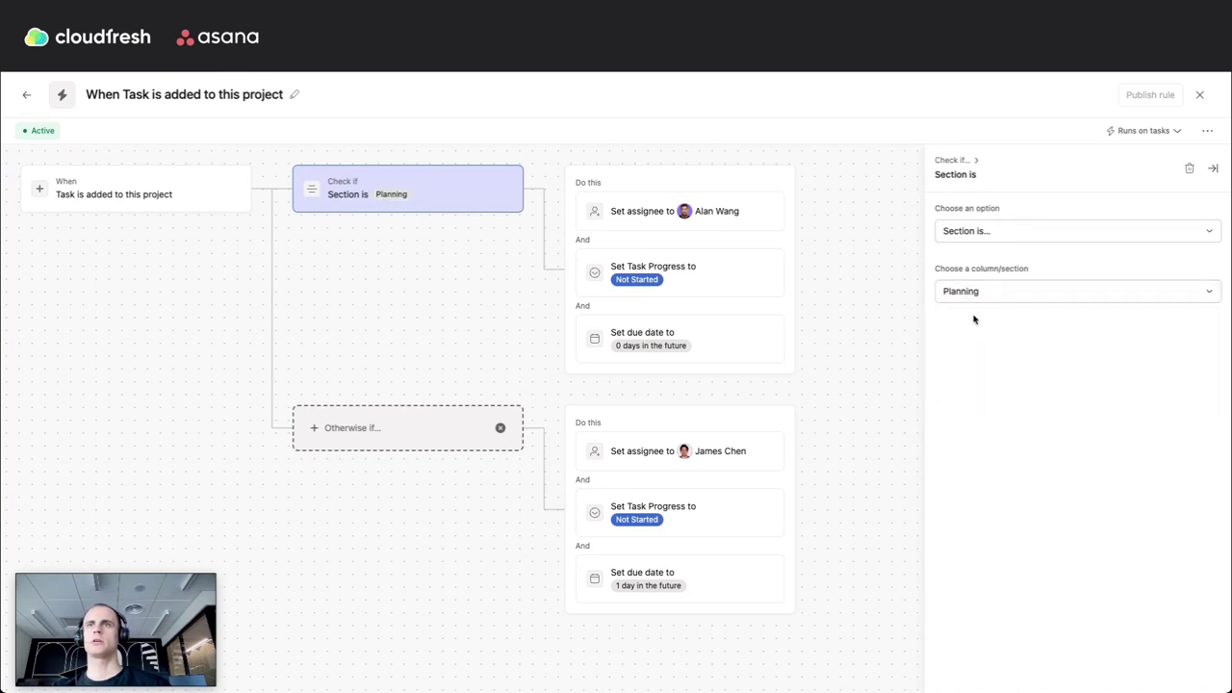
pyautogui.click(522, 189)
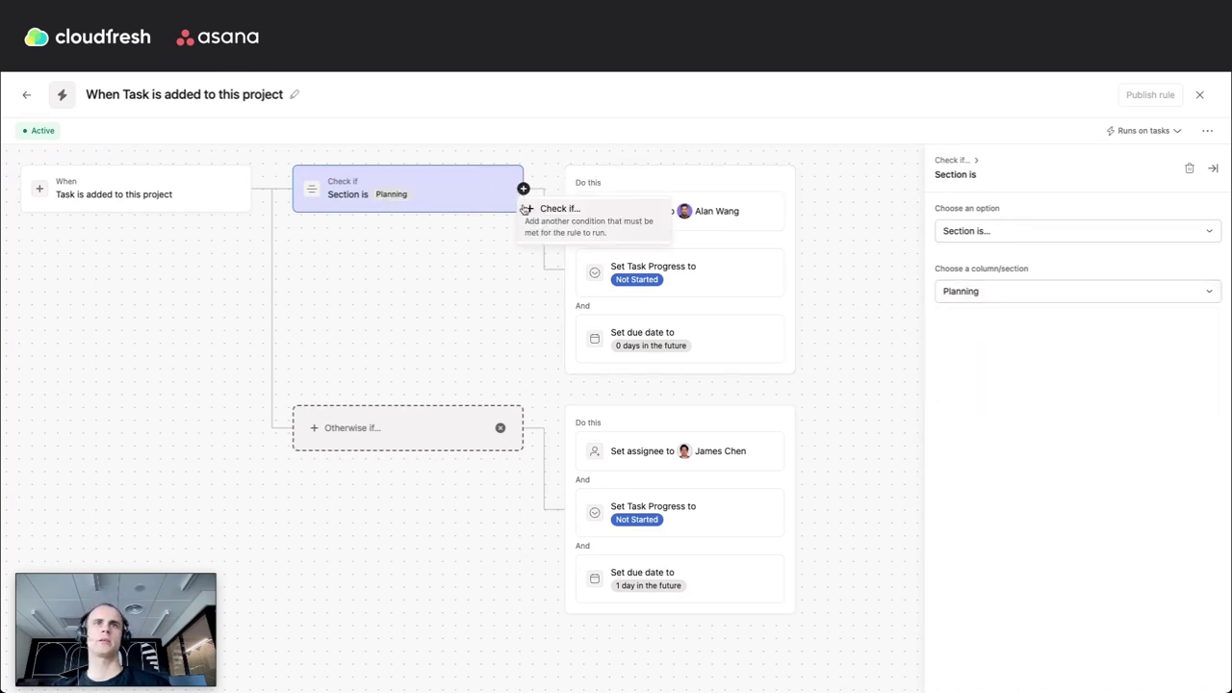
pyautogui.click(526, 209)
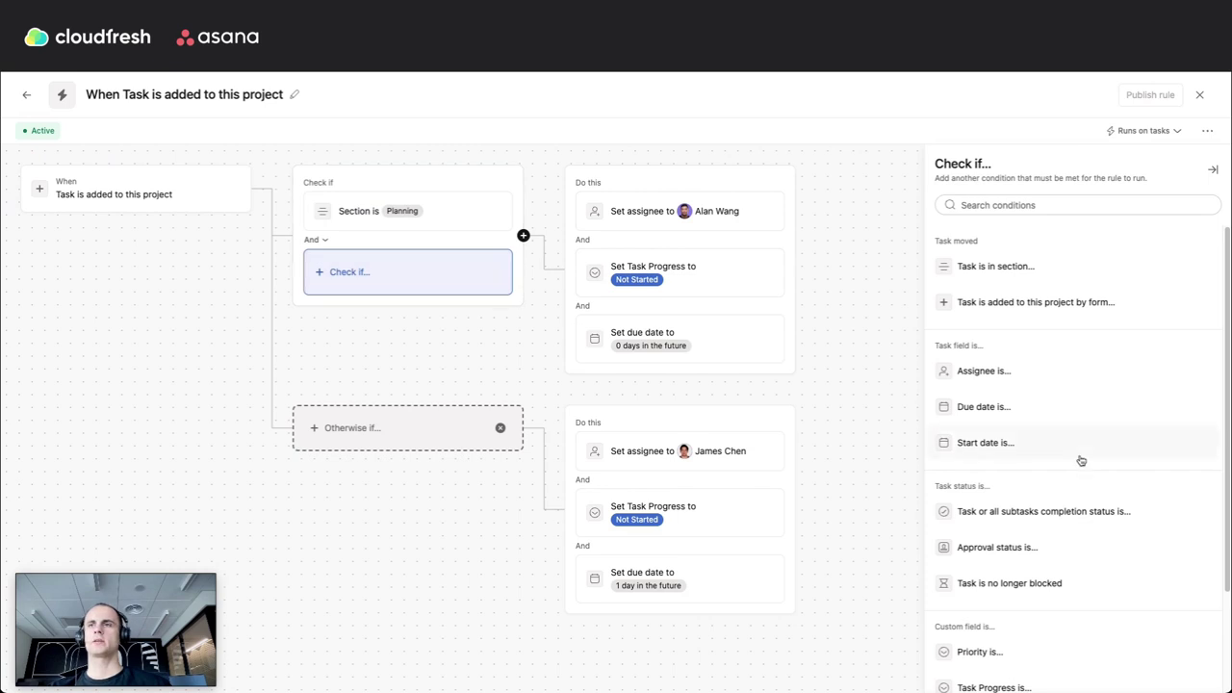
pyautogui.scroll(-3, 1047, 403)
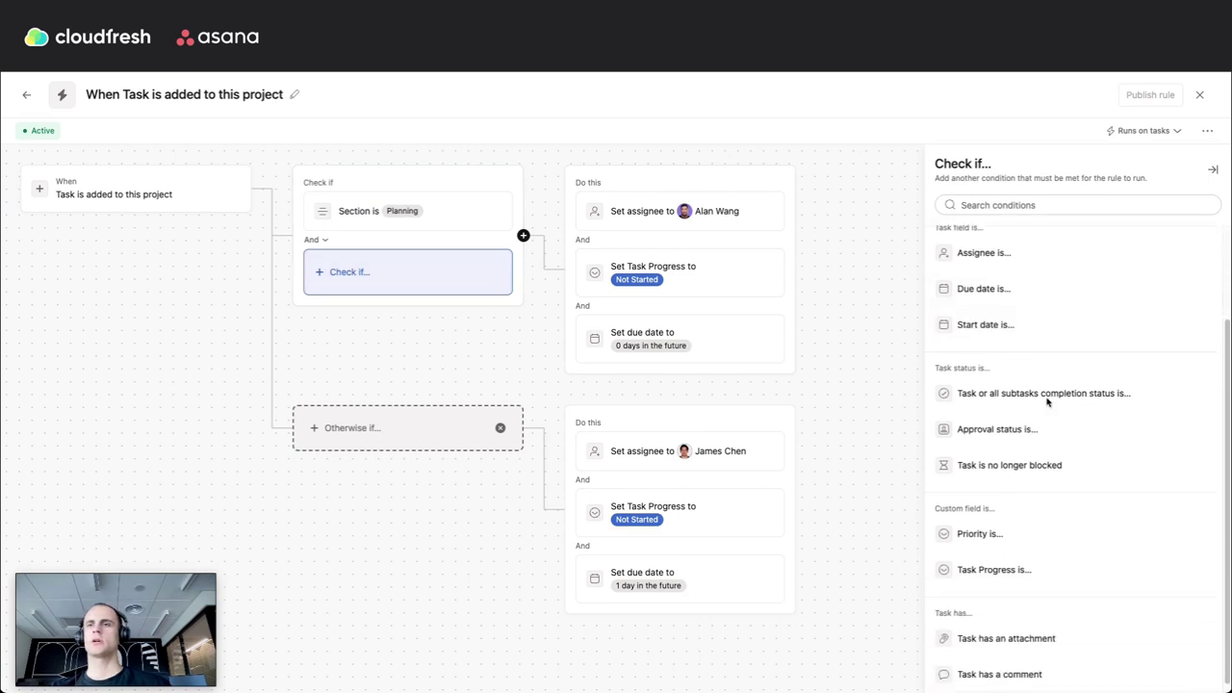
pyautogui.click(1024, 536)
pyautogui.click(1002, 291)
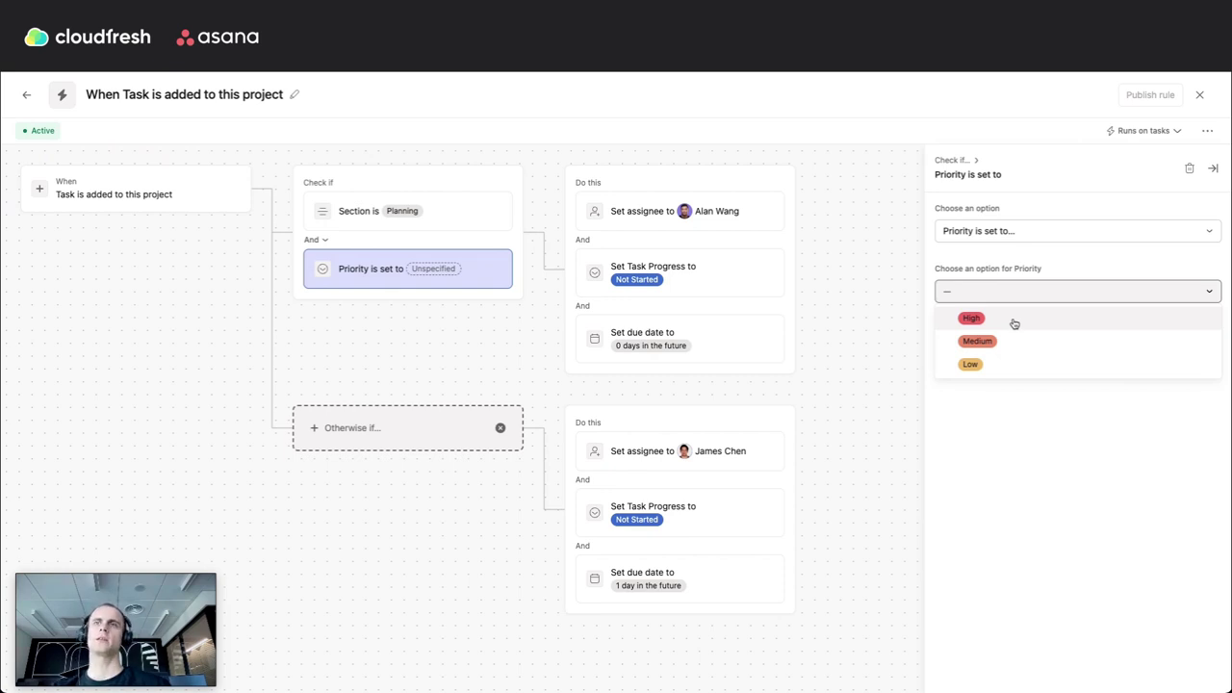
pyautogui.click(1014, 321)
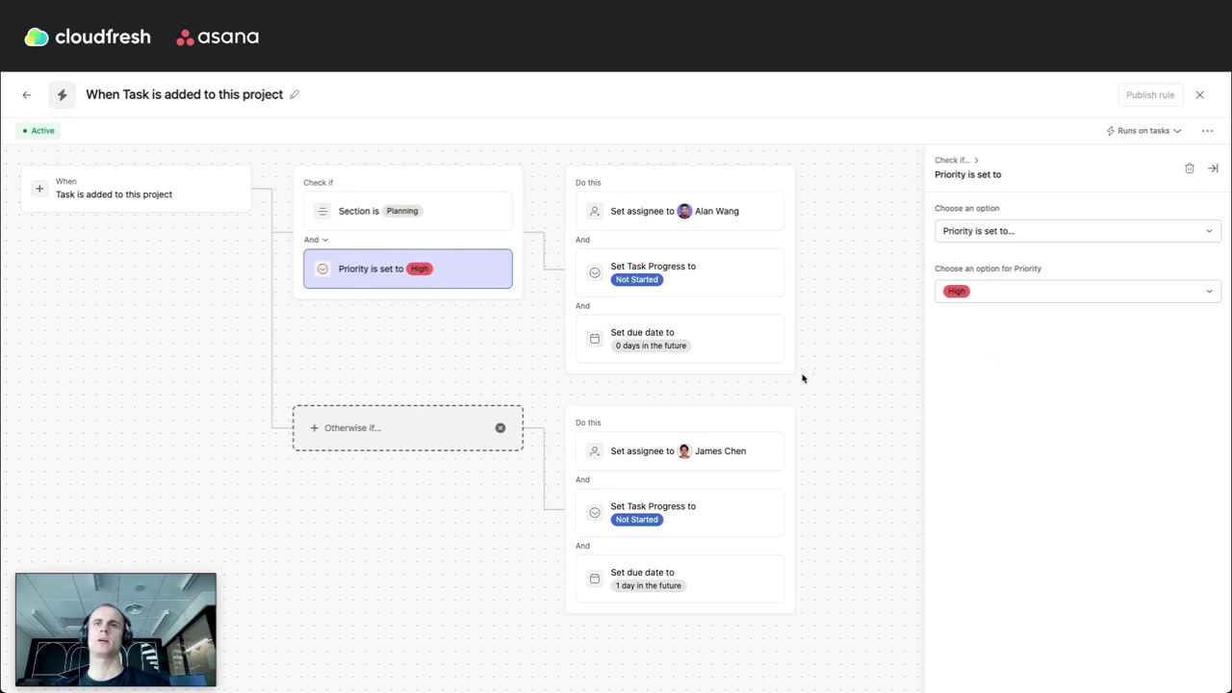
pyautogui.click(399, 433)
# Give the Otherwise branch two conditions: section is Planning and Priority is Medium.
pyautogui.click(992, 270)
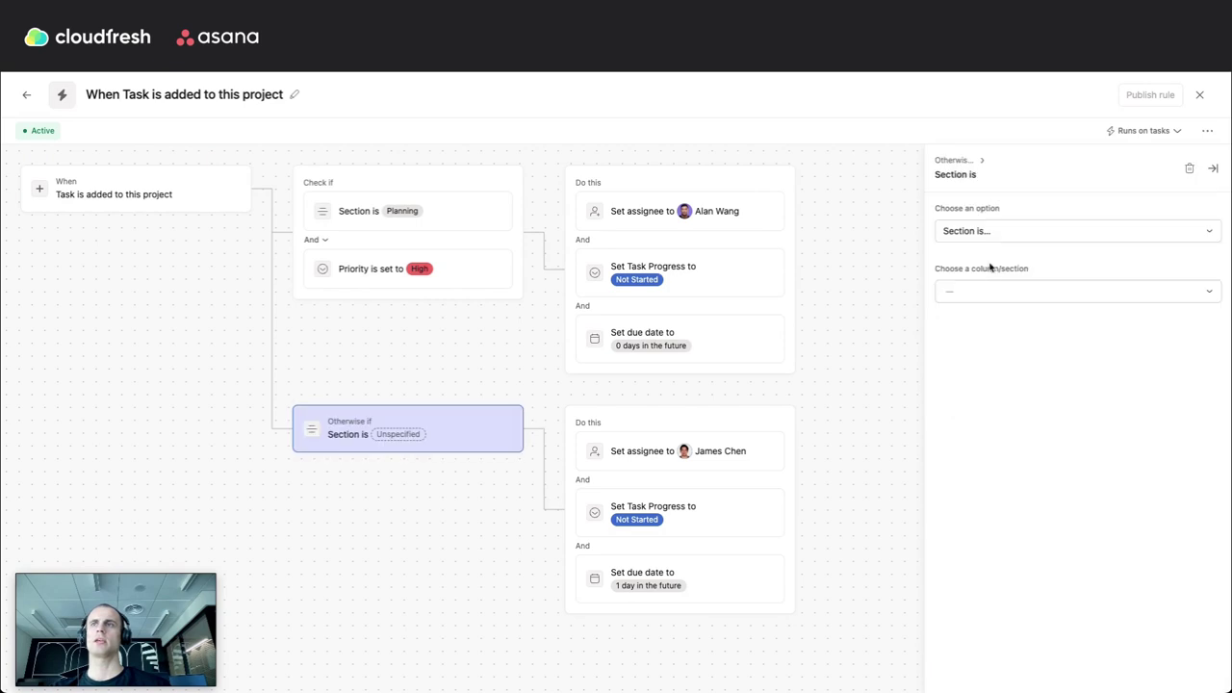
pyautogui.click(987, 296)
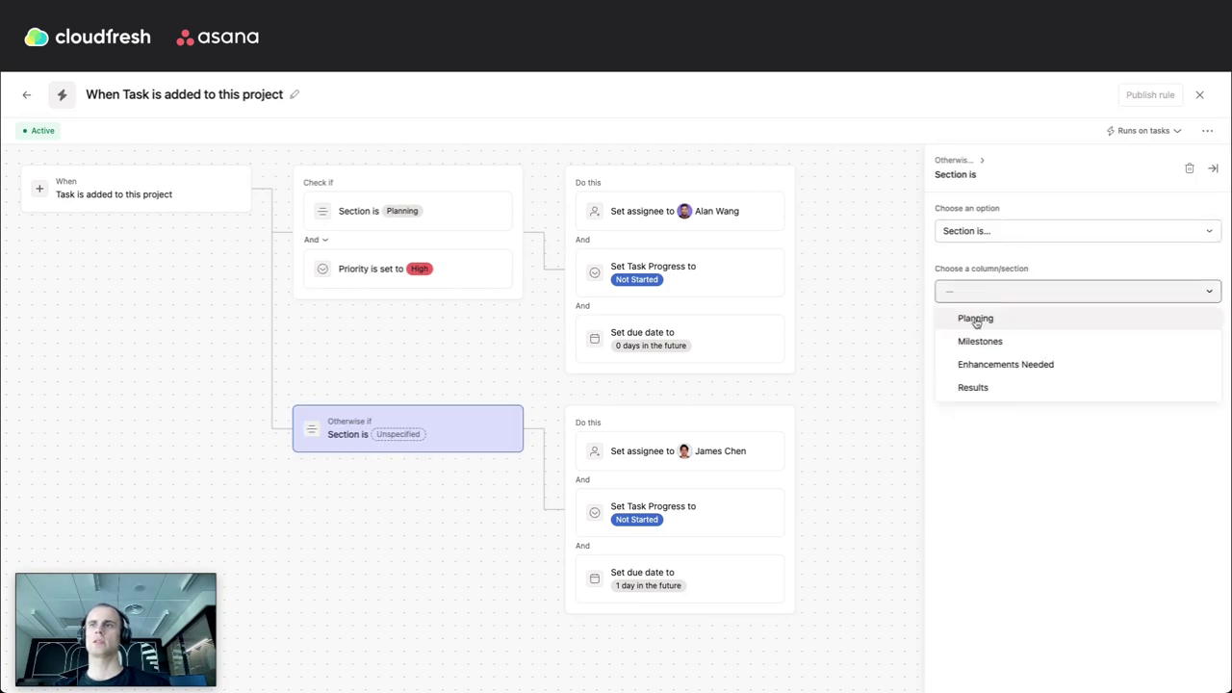
pyautogui.click(982, 320)
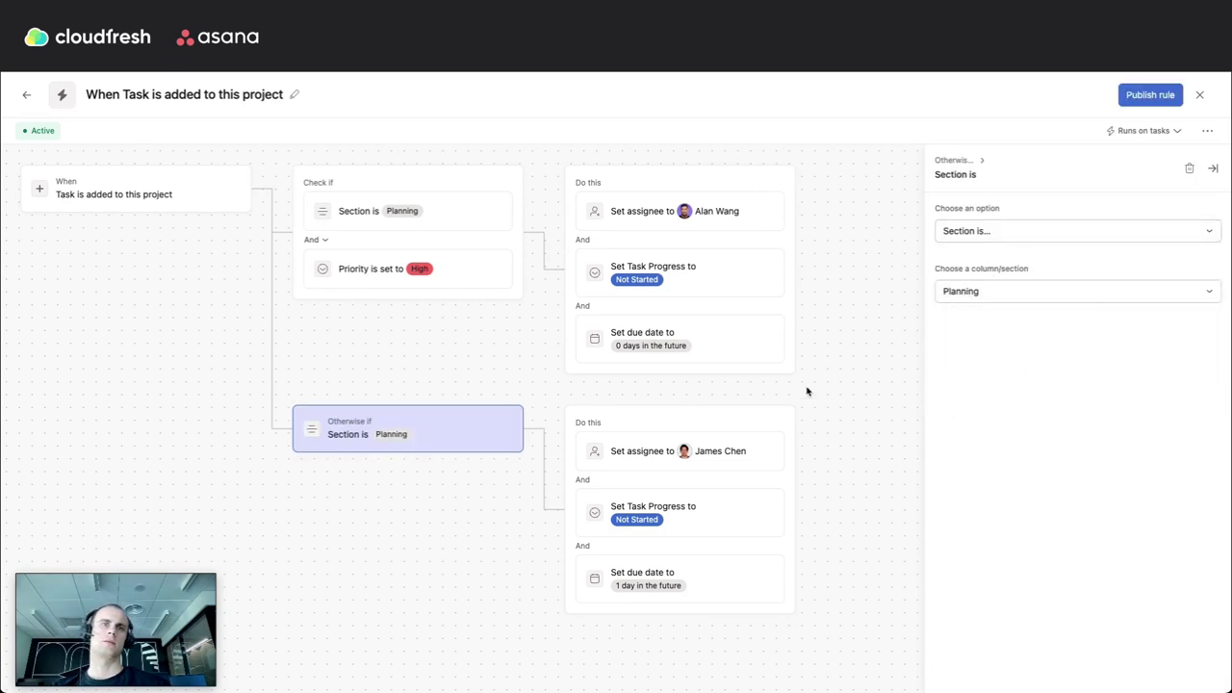
pyautogui.click(523, 428)
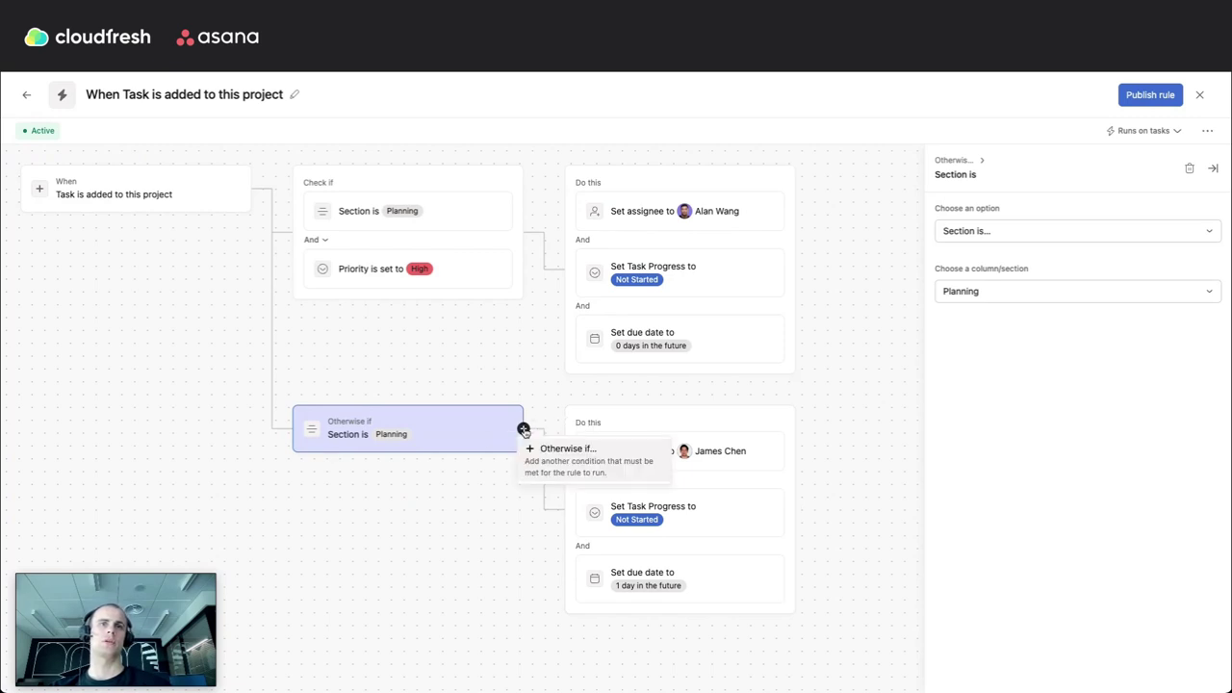
pyautogui.click(561, 469)
pyautogui.scroll(-3, 992, 510)
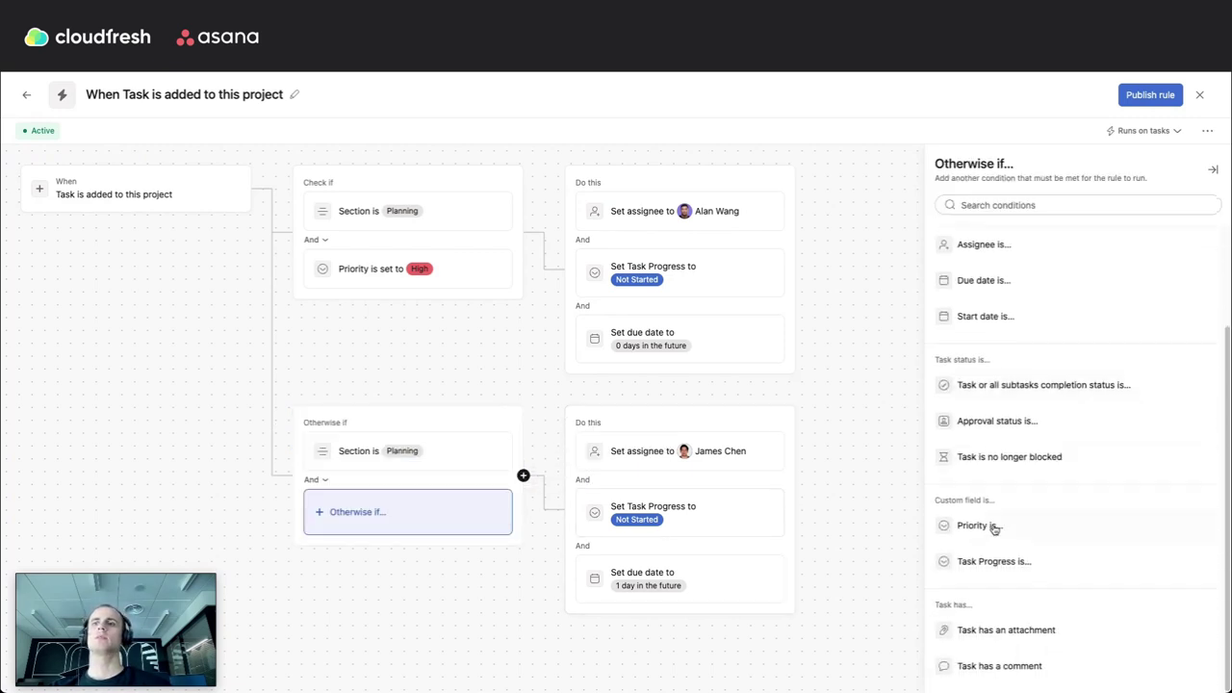
pyautogui.click(996, 529)
pyautogui.moveTo(990, 274); pyautogui.dragTo(995, 290)
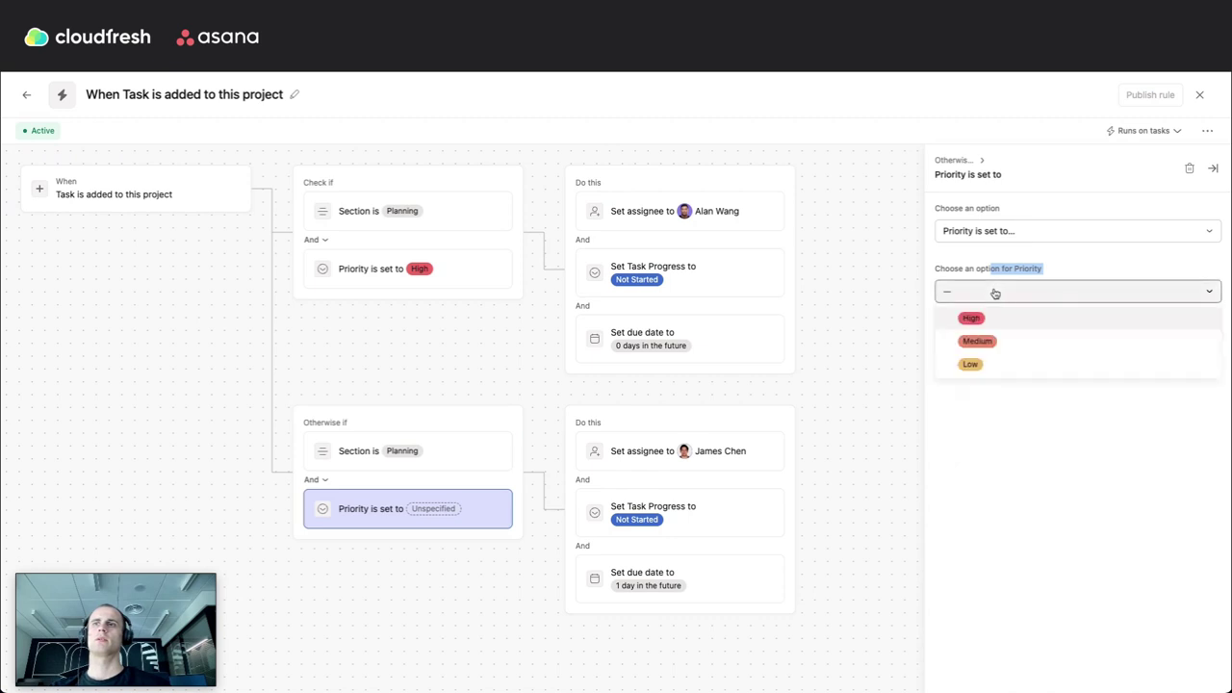
pyautogui.click(979, 341)
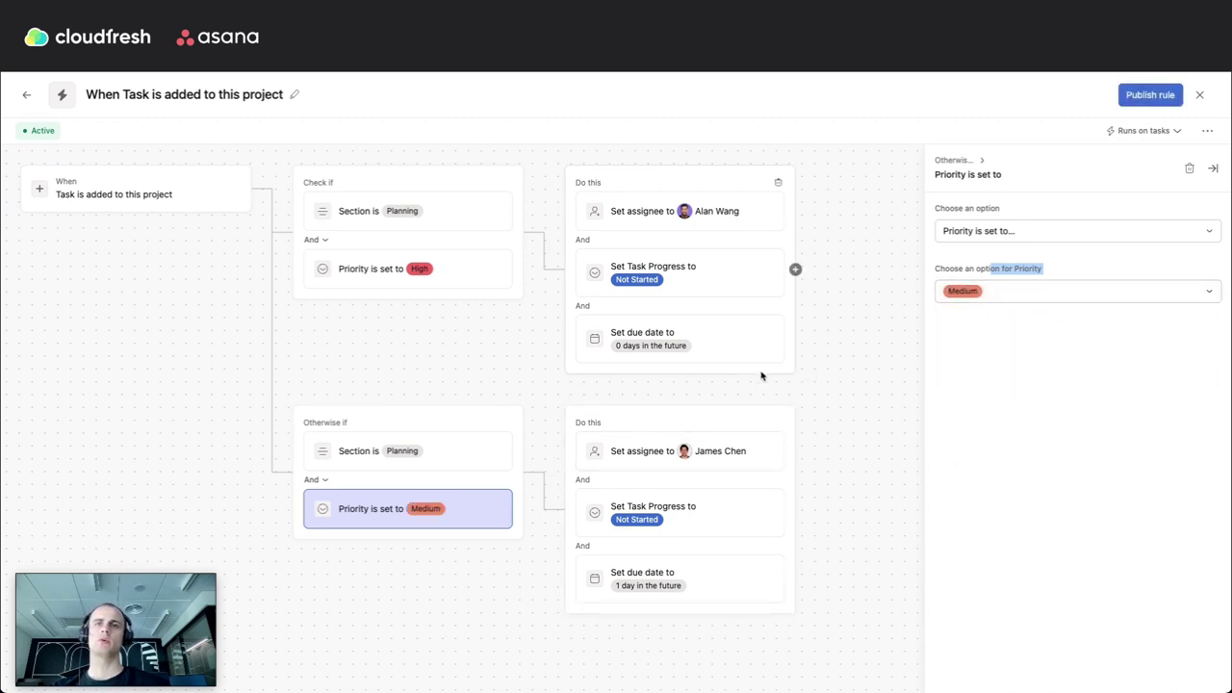
pyautogui.click(428, 331)
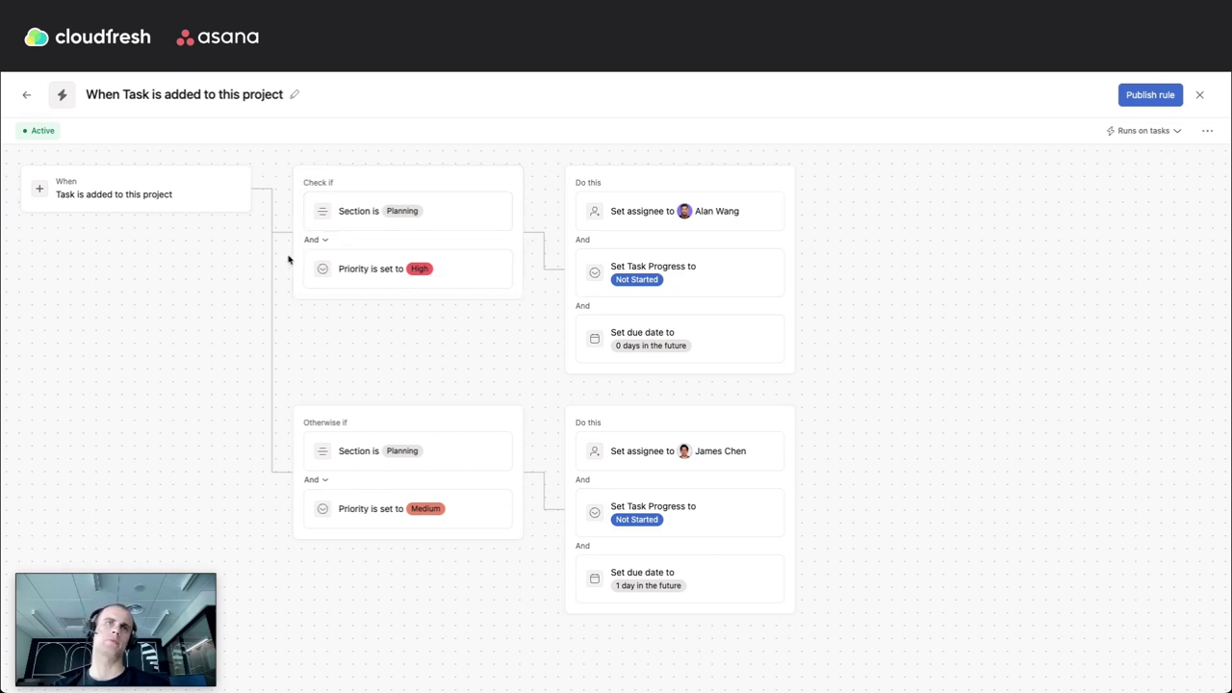
# Keep the branch conditions combined with And and publish the rule.
pyautogui.click(317, 241)
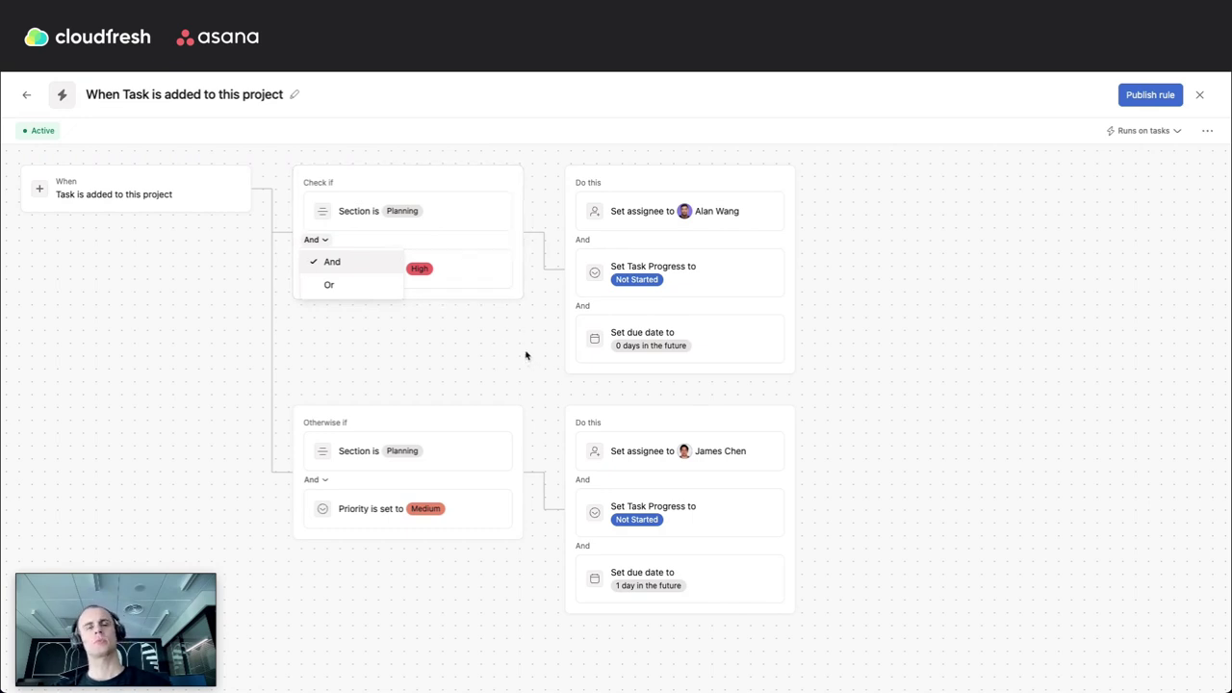
pyautogui.click(472, 337)
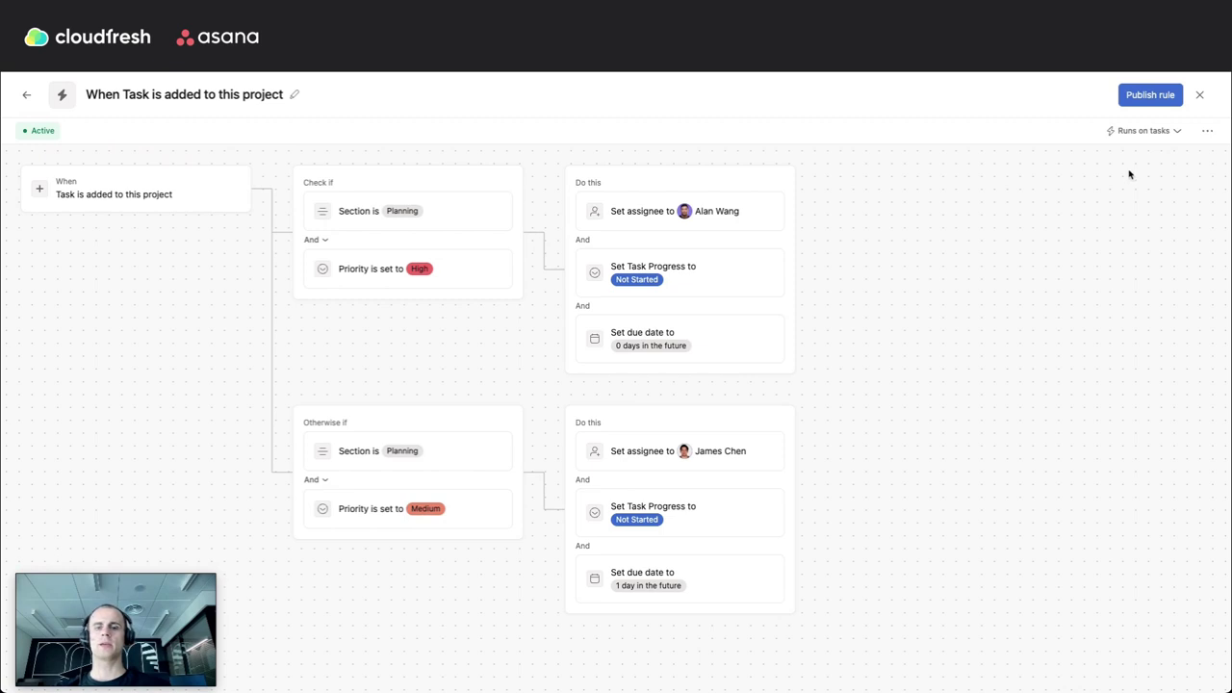
pyautogui.click(1134, 102)
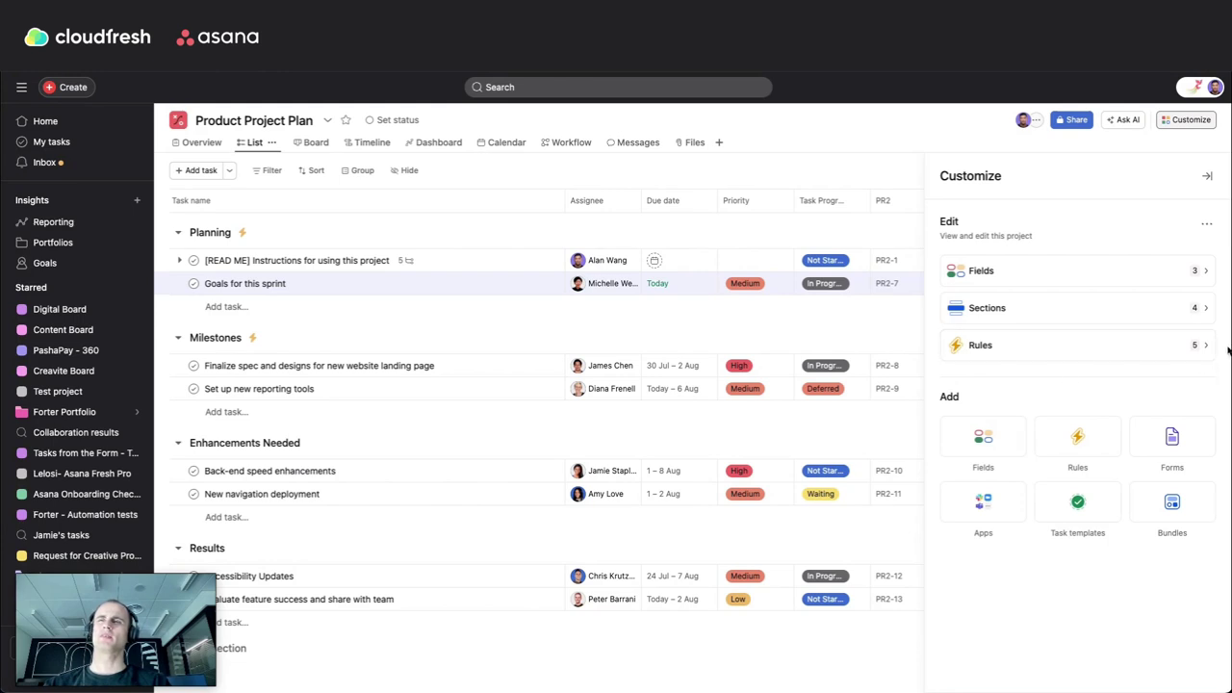
# From the project's Rules list, reopen the published 'When Task is added to this project' rule.
pyautogui.click(1124, 348)
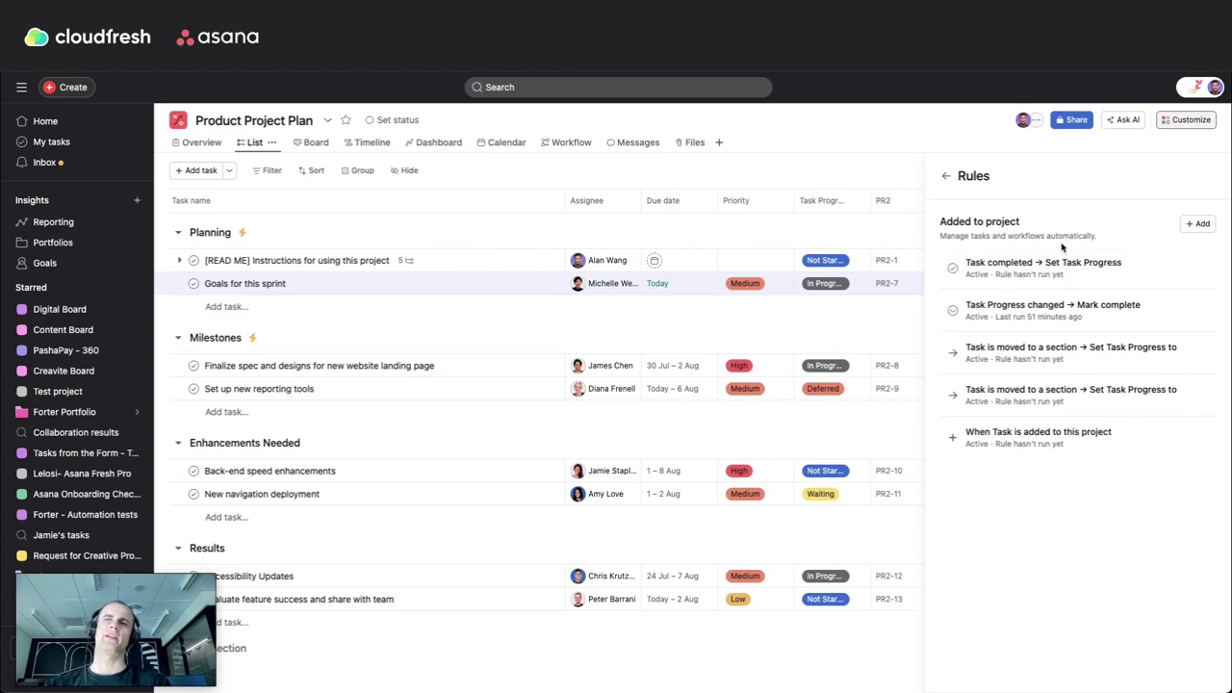
pyautogui.click(1015, 442)
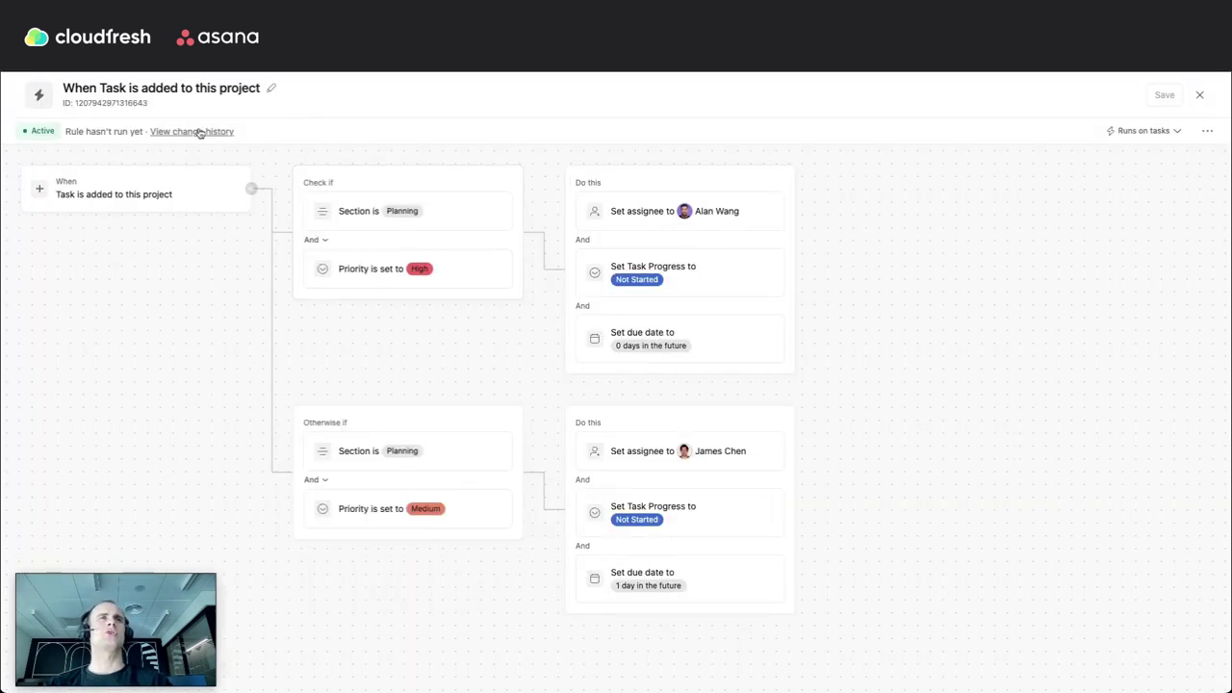
pyautogui.click(1130, 135)
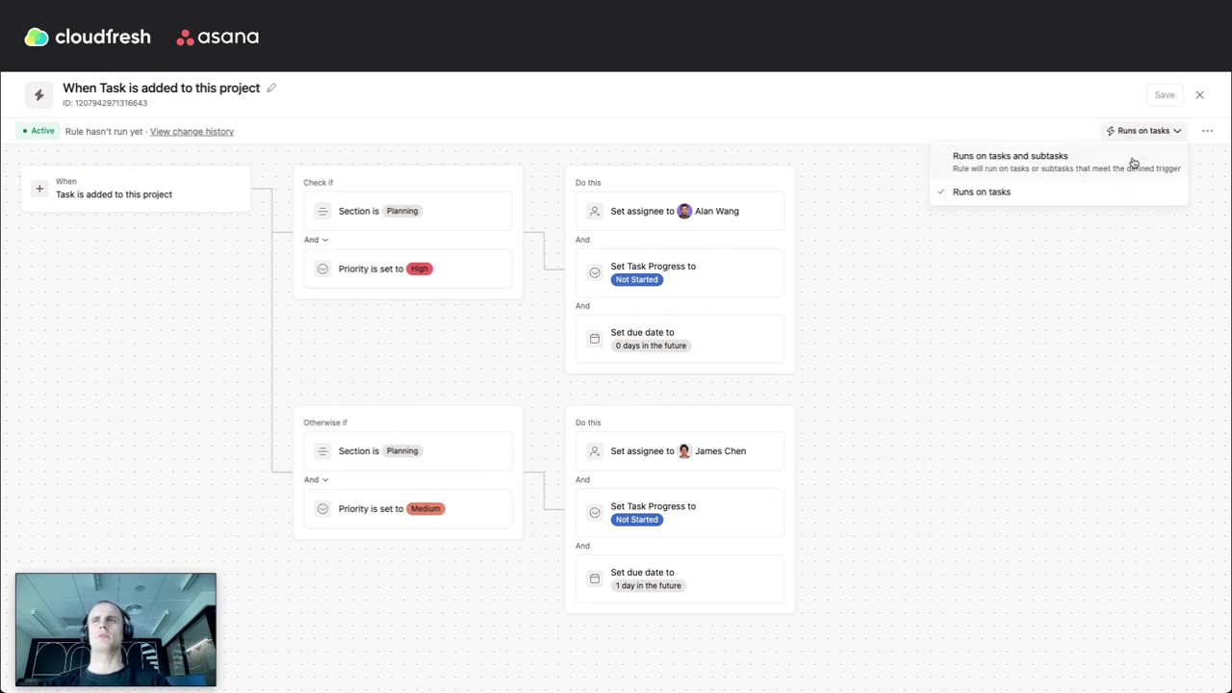
pyautogui.click(170, 284)
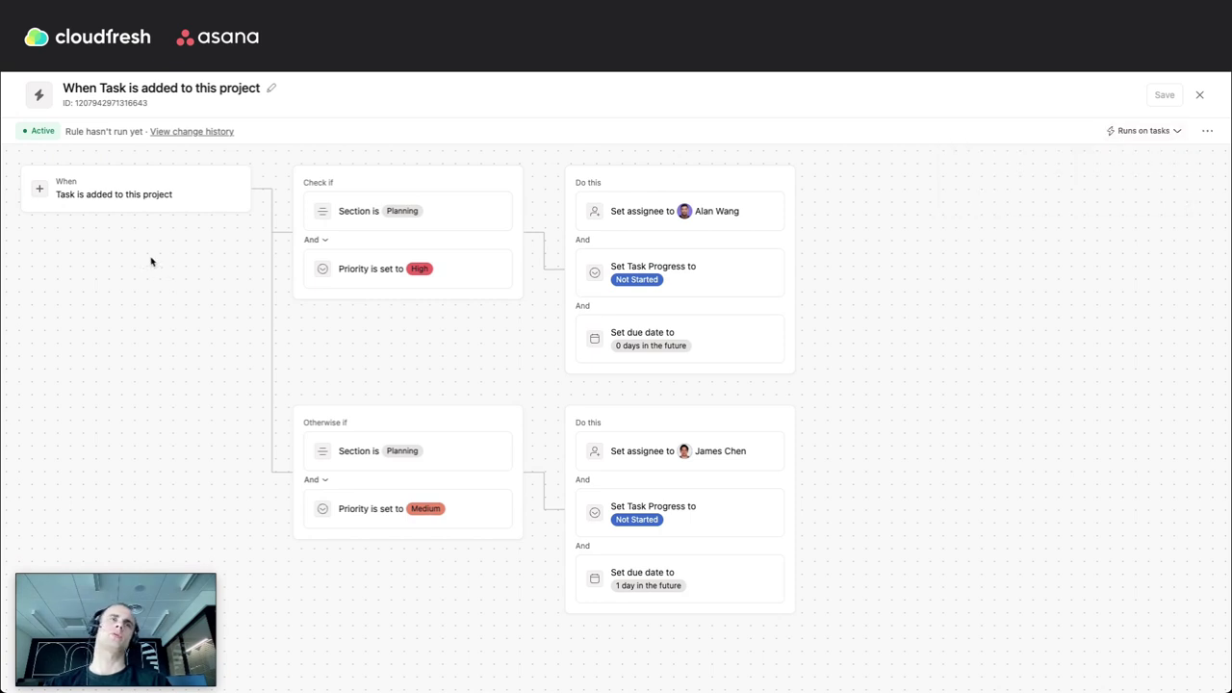
pyautogui.click(43, 133)
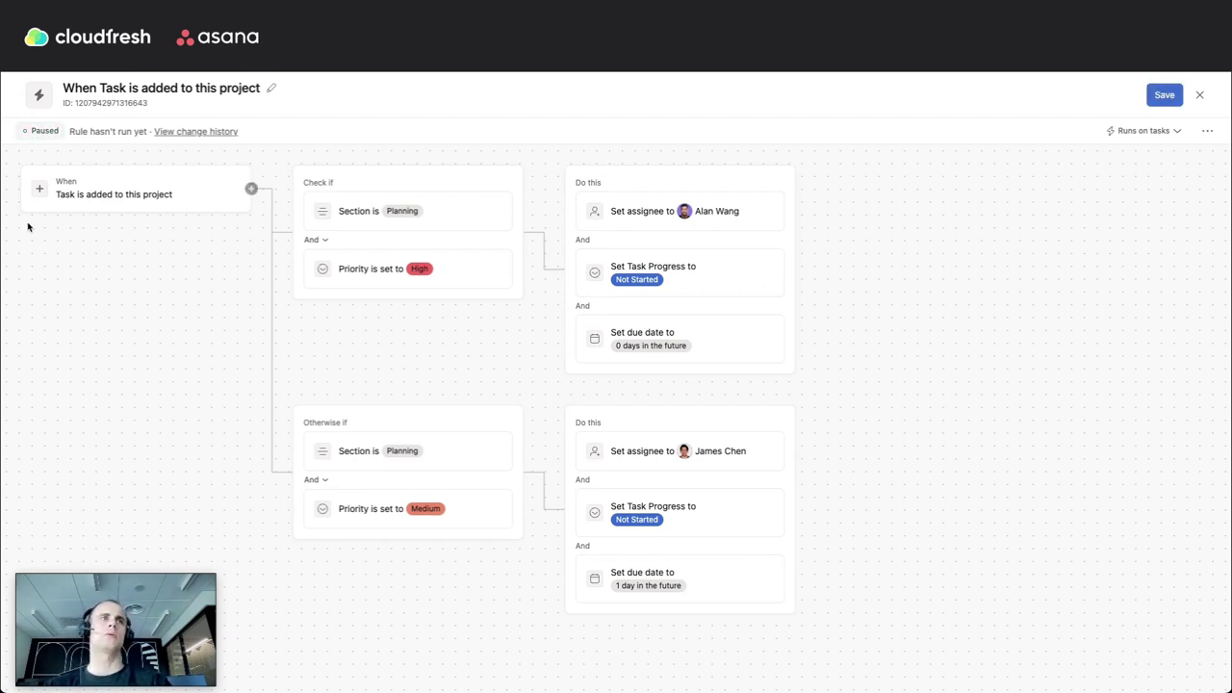
pyautogui.click(42, 134)
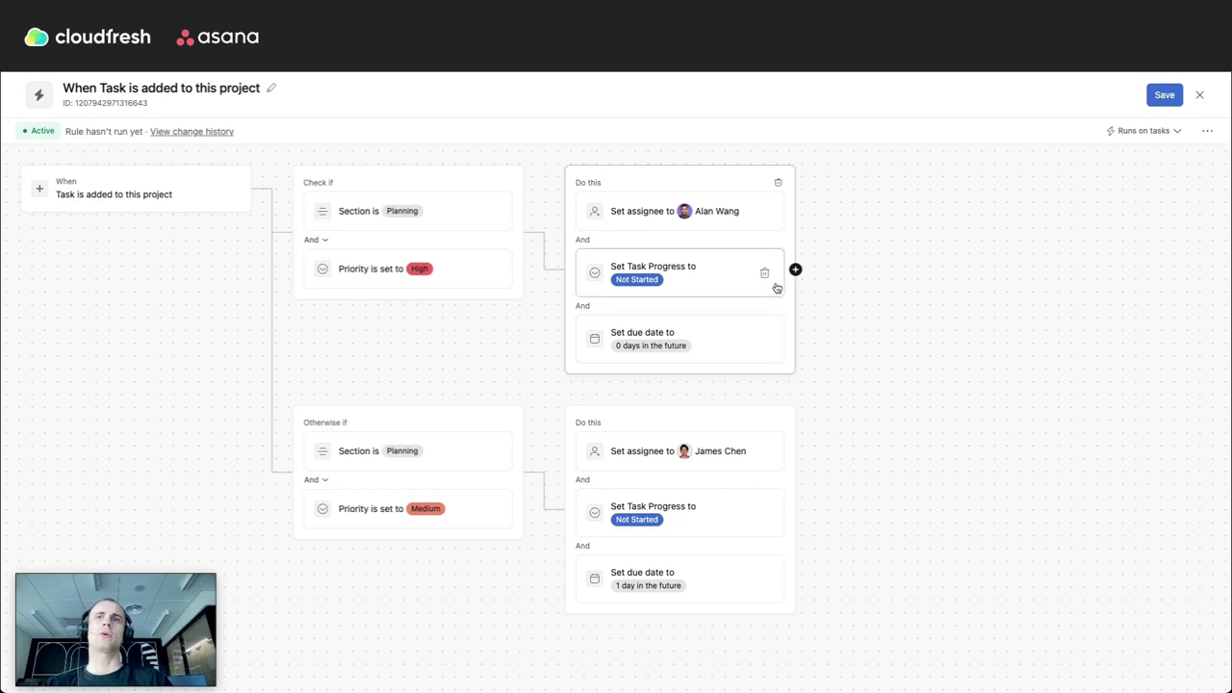
pyautogui.click(796, 273)
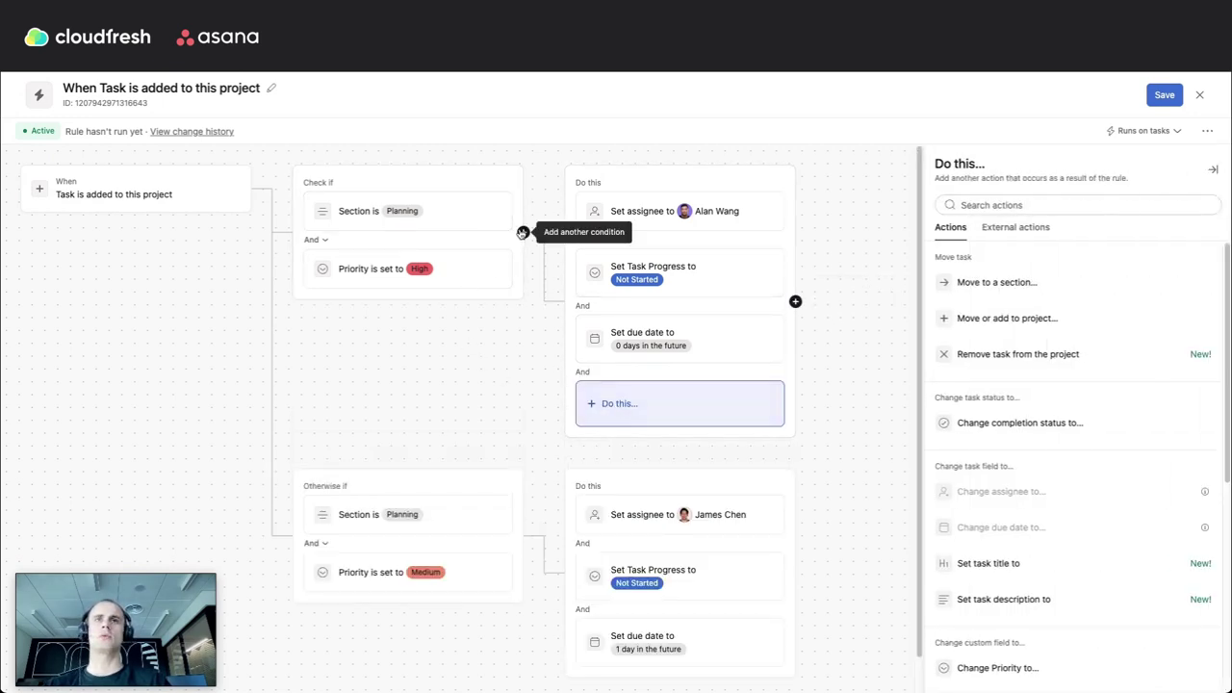
pyautogui.click(541, 274)
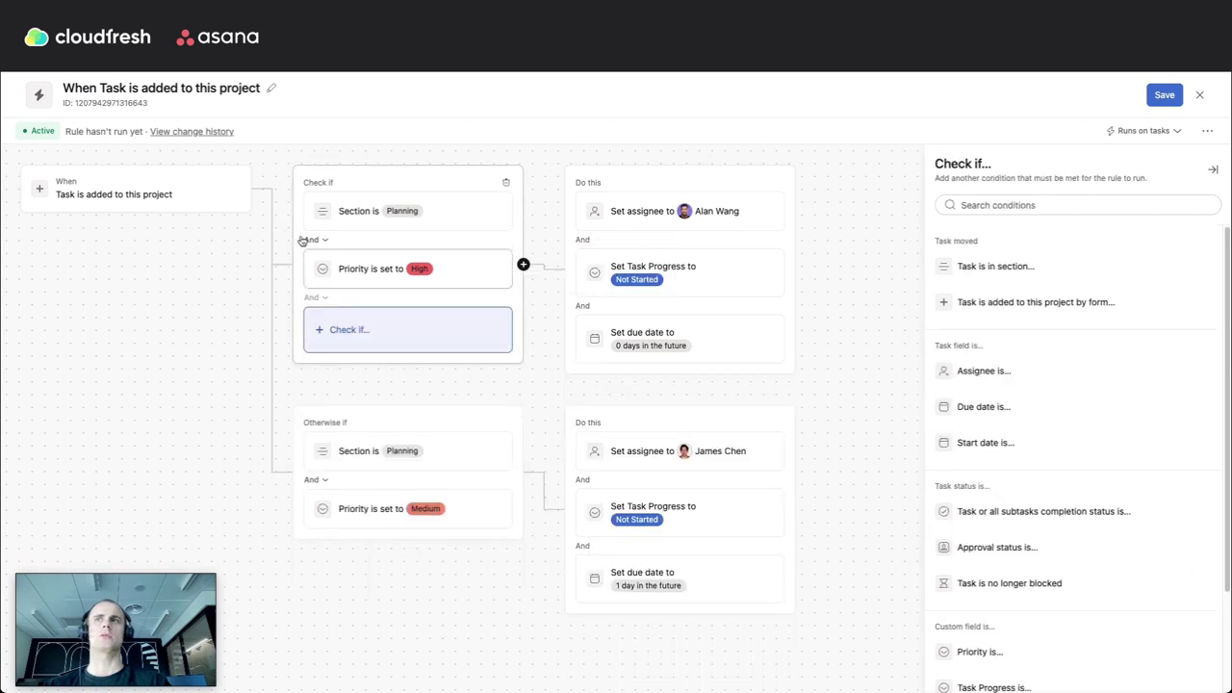
pyautogui.click(251, 190)
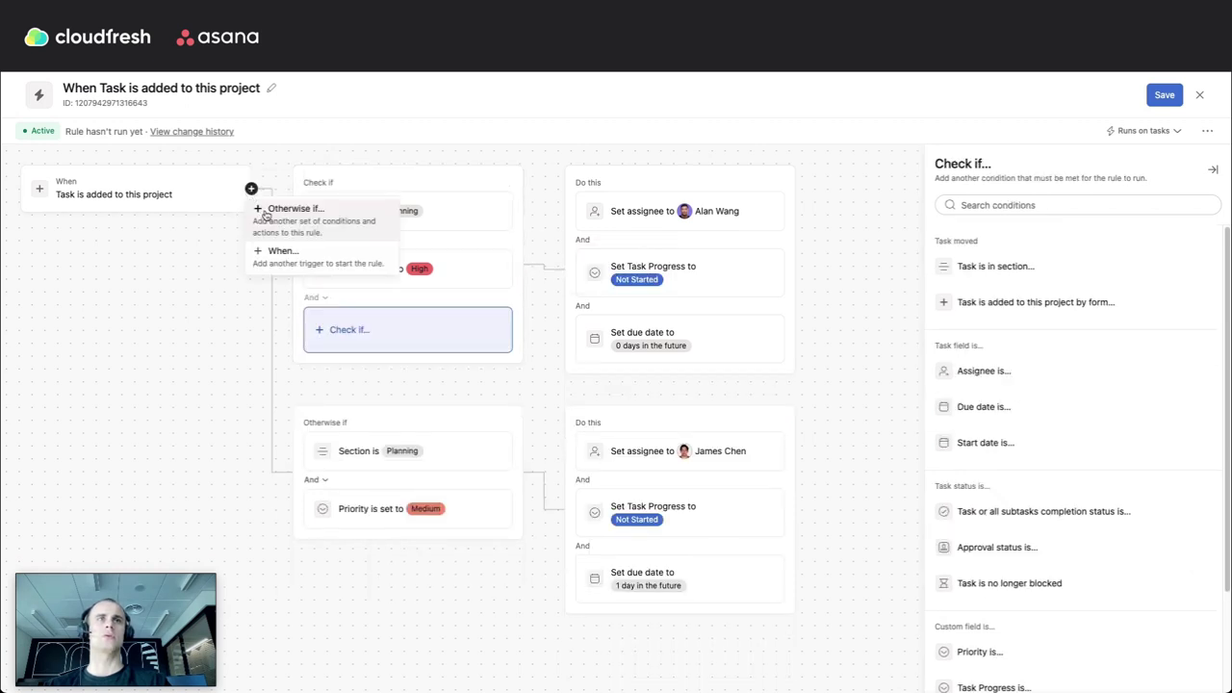
pyautogui.click(274, 209)
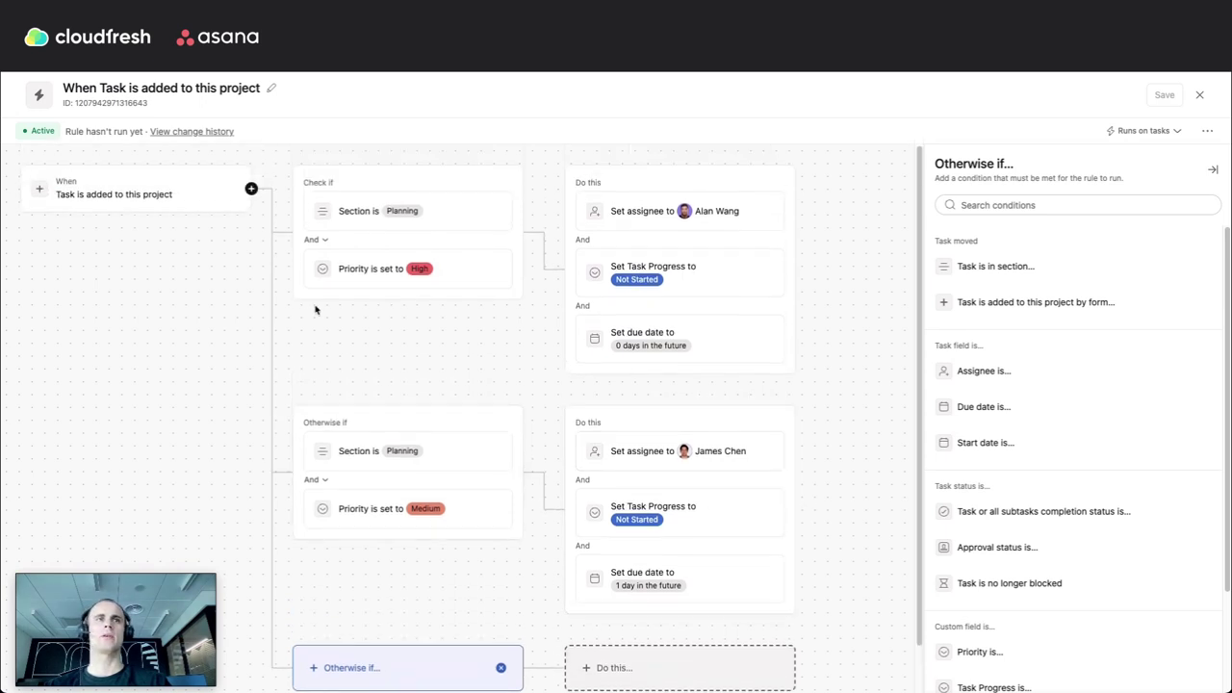
pyautogui.click(500, 617)
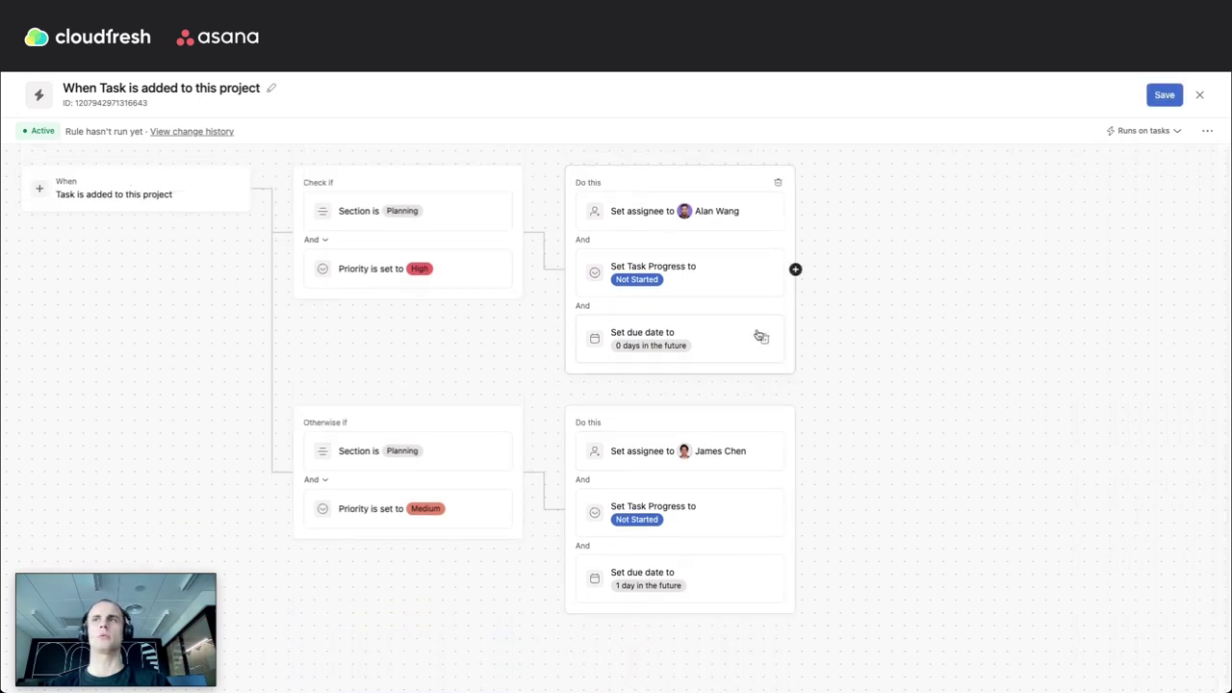
pyautogui.click(1162, 96)
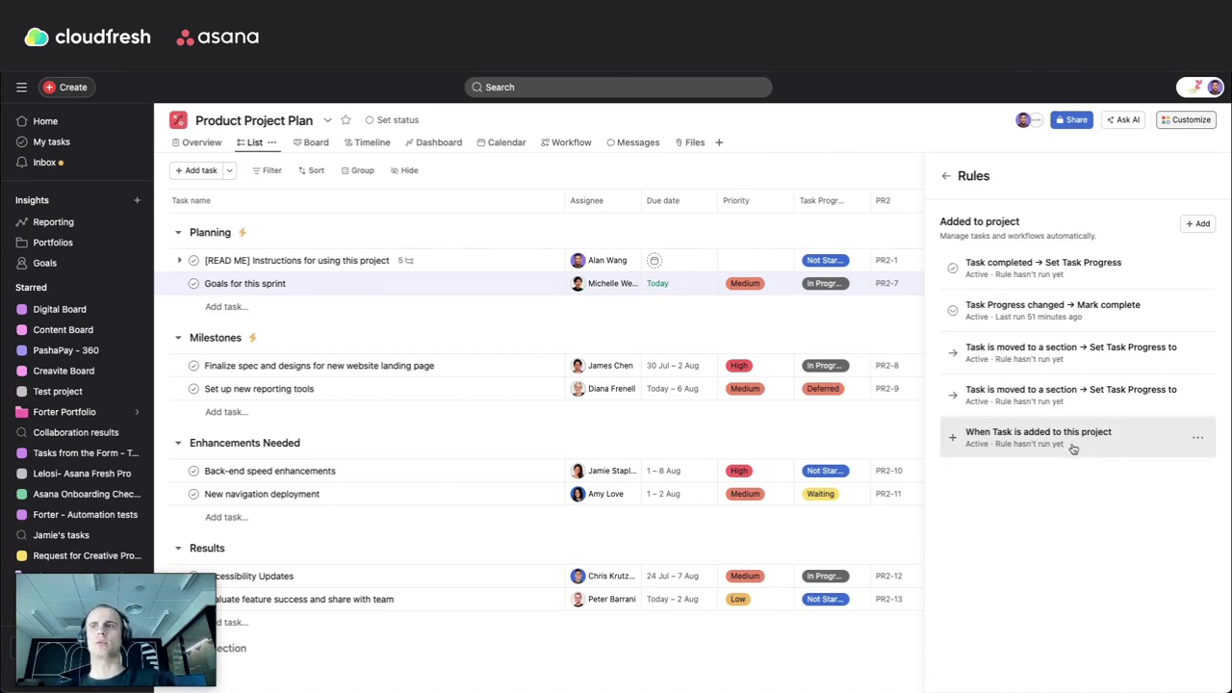
# Close the rules list, view the Planning section's rules, then bring up Product Project Plan's Customize panel.
pyautogui.press('Escape')
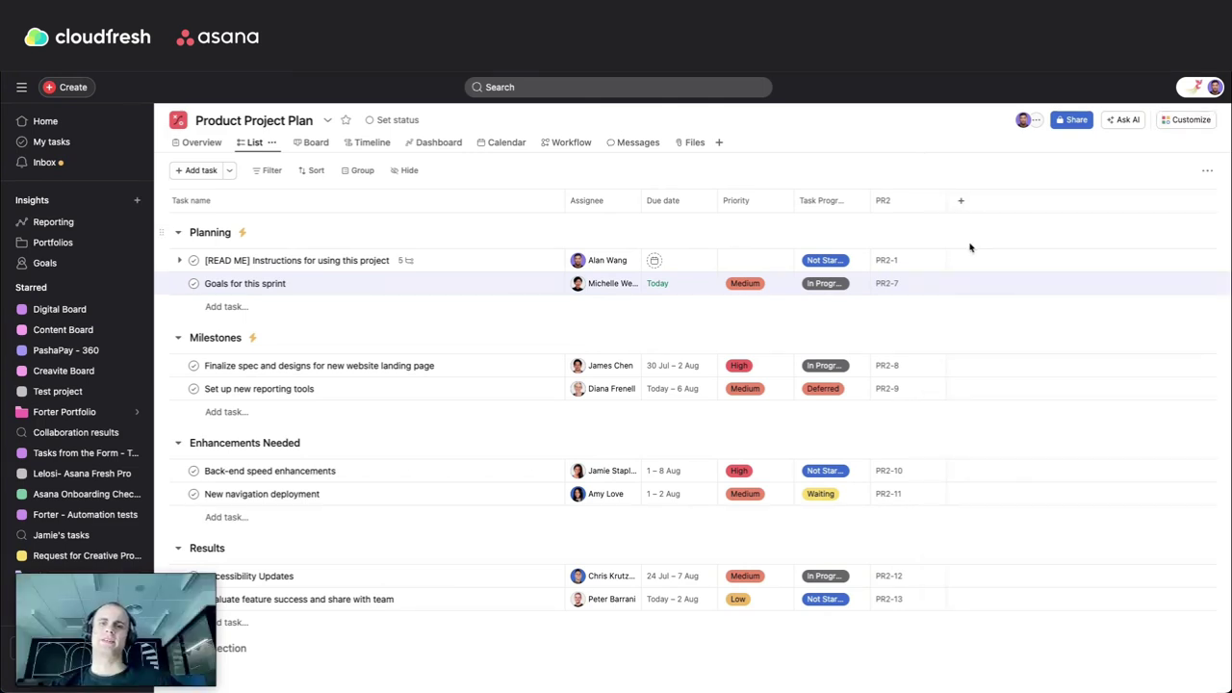
pyautogui.moveTo(607, 282)
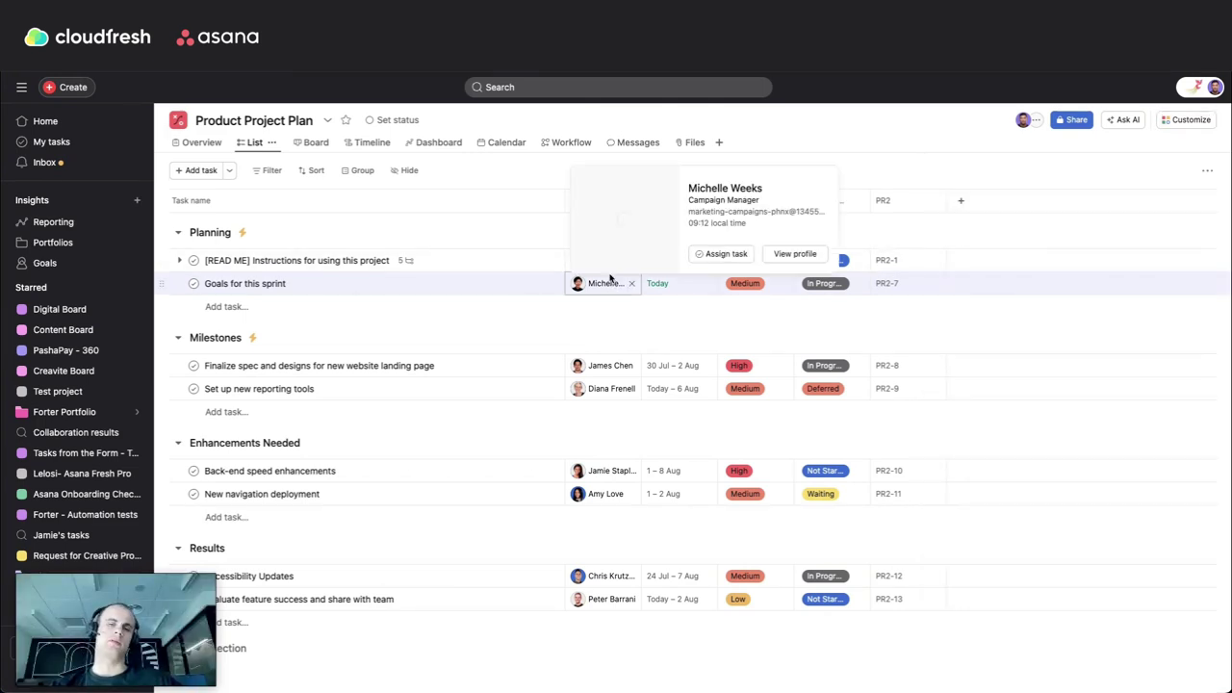
pyautogui.click(243, 236)
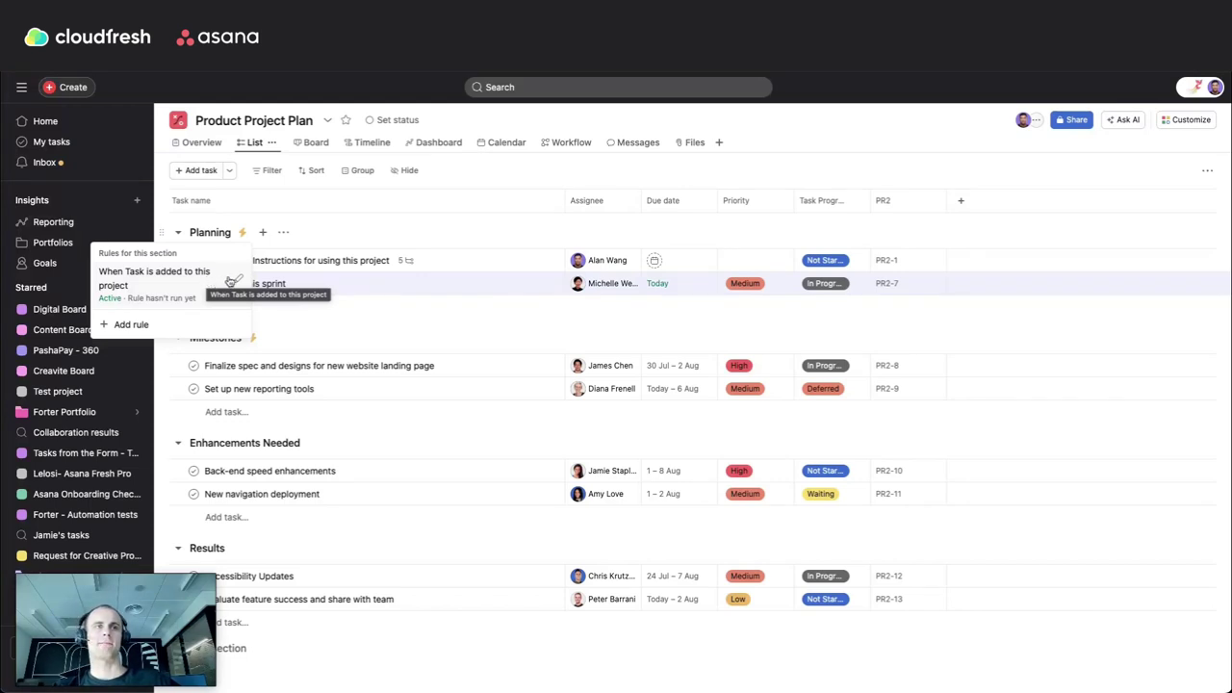
pyautogui.click(1191, 119)
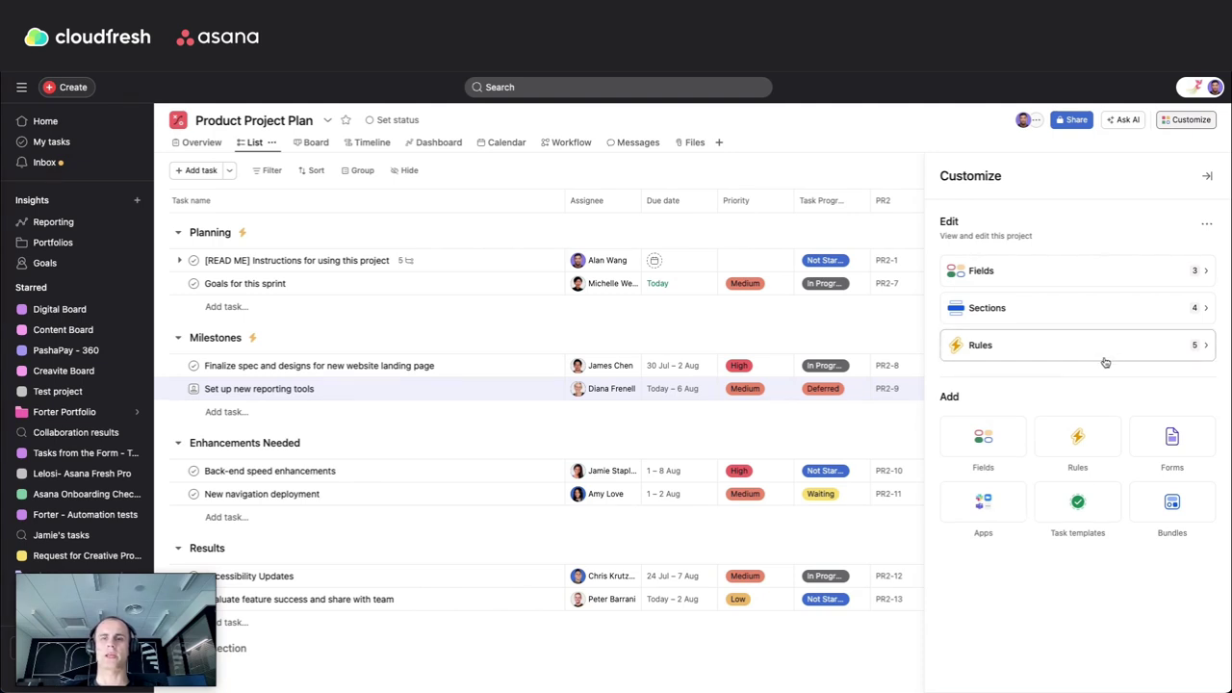
# Start a custom rule that runs on tasks, triggered when approval status is changed.
pyautogui.click(1079, 437)
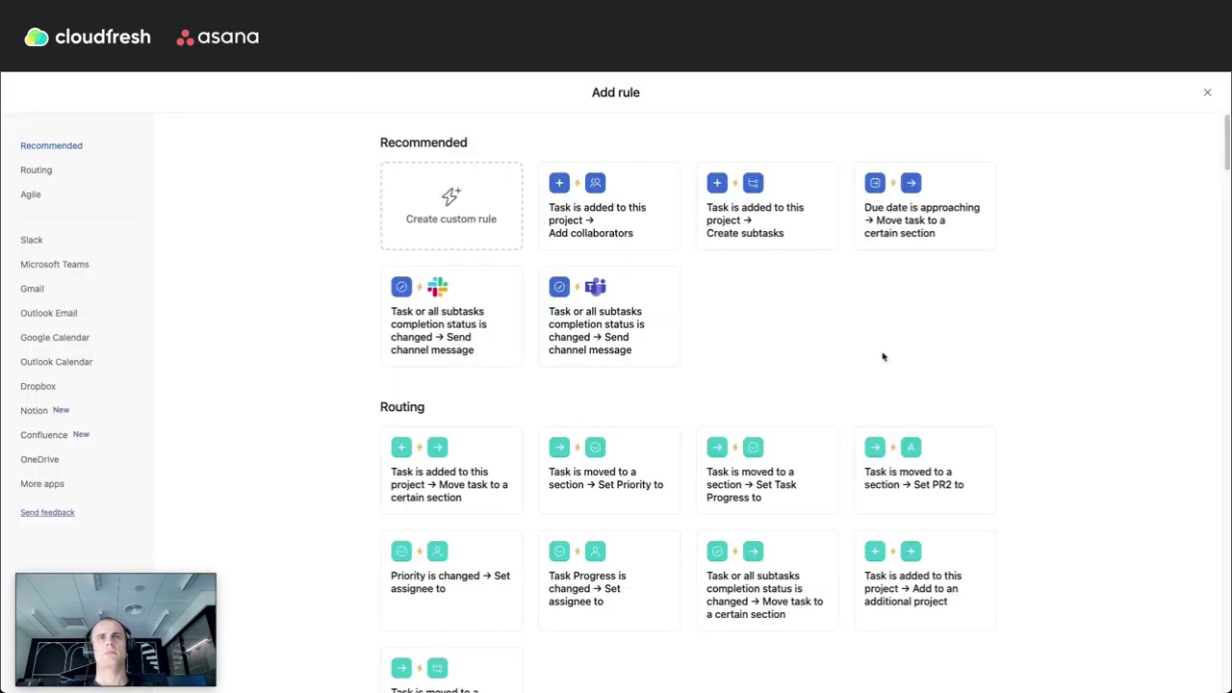
pyautogui.click(478, 233)
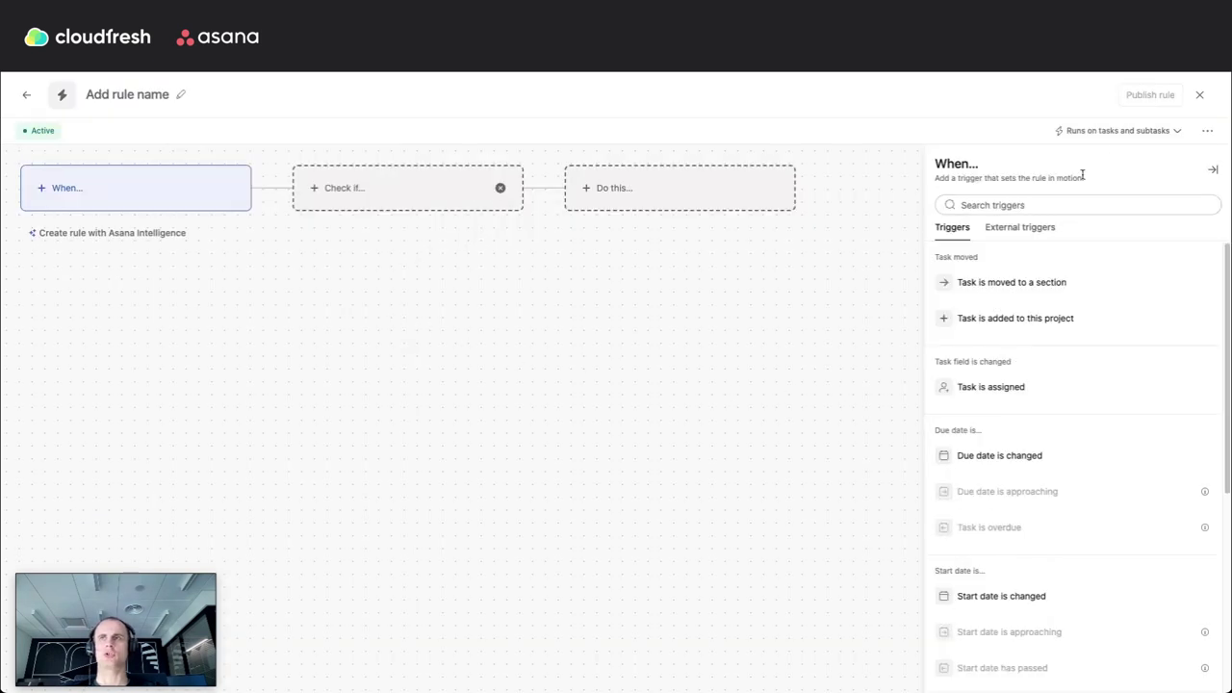
pyautogui.click(1108, 129)
pyautogui.click(1099, 188)
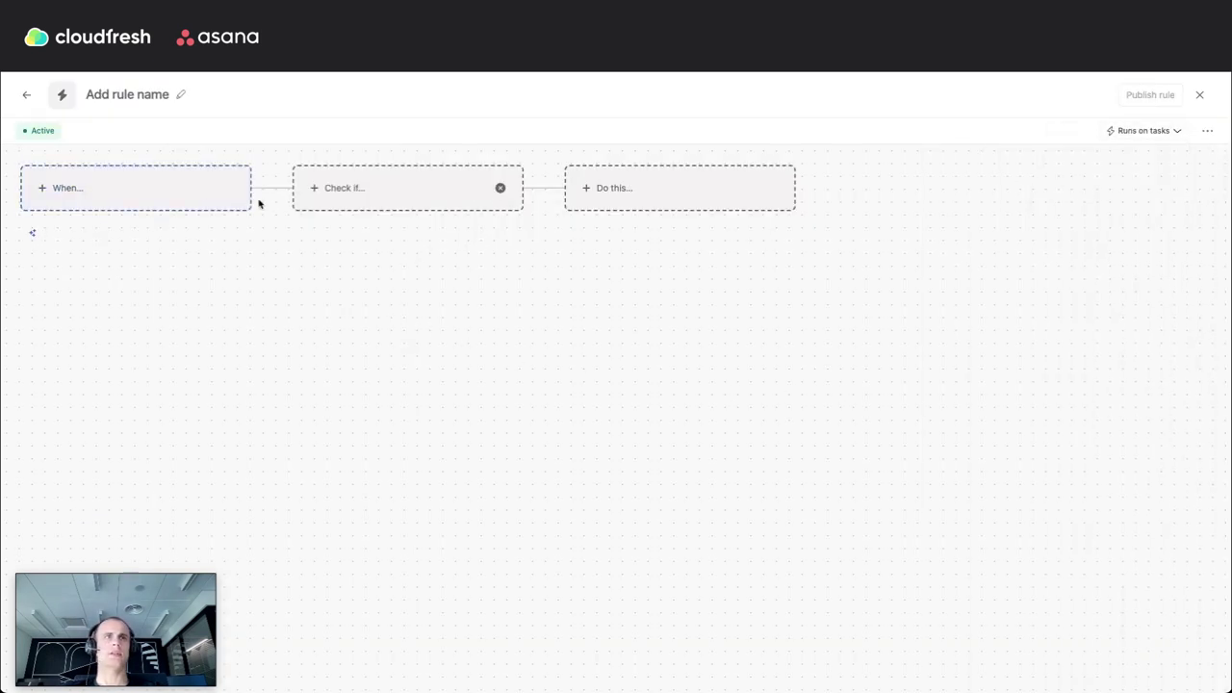
pyautogui.click(182, 190)
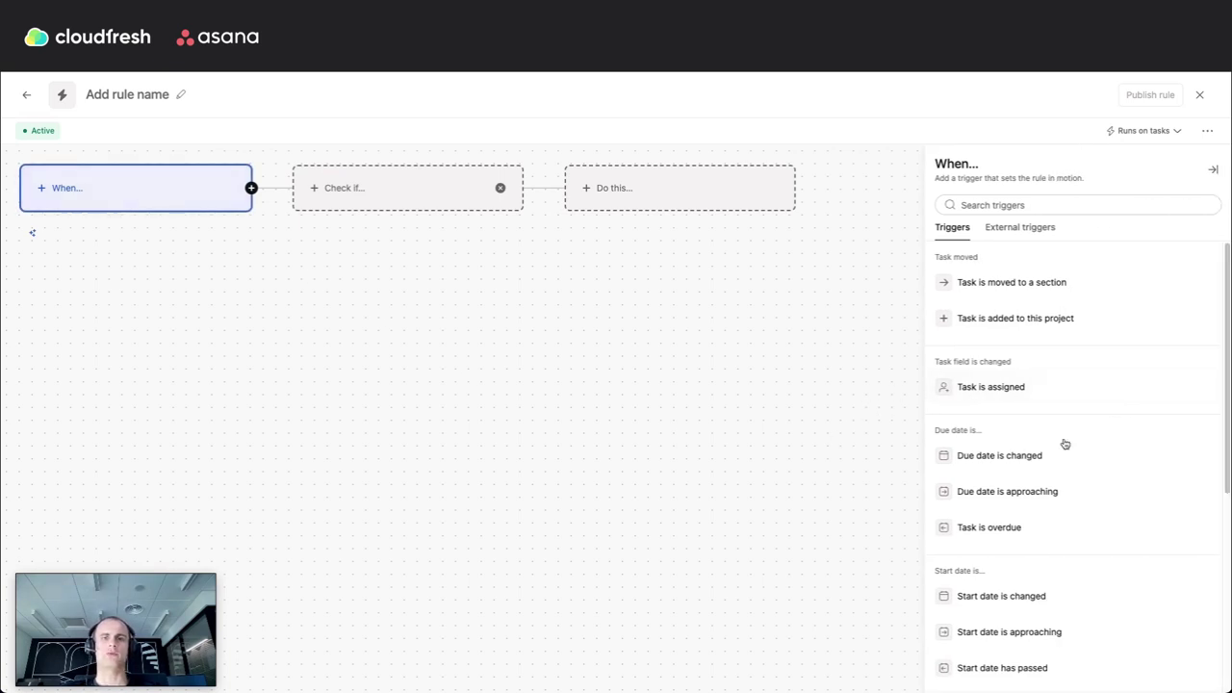
pyautogui.scroll(-2, 1064, 444)
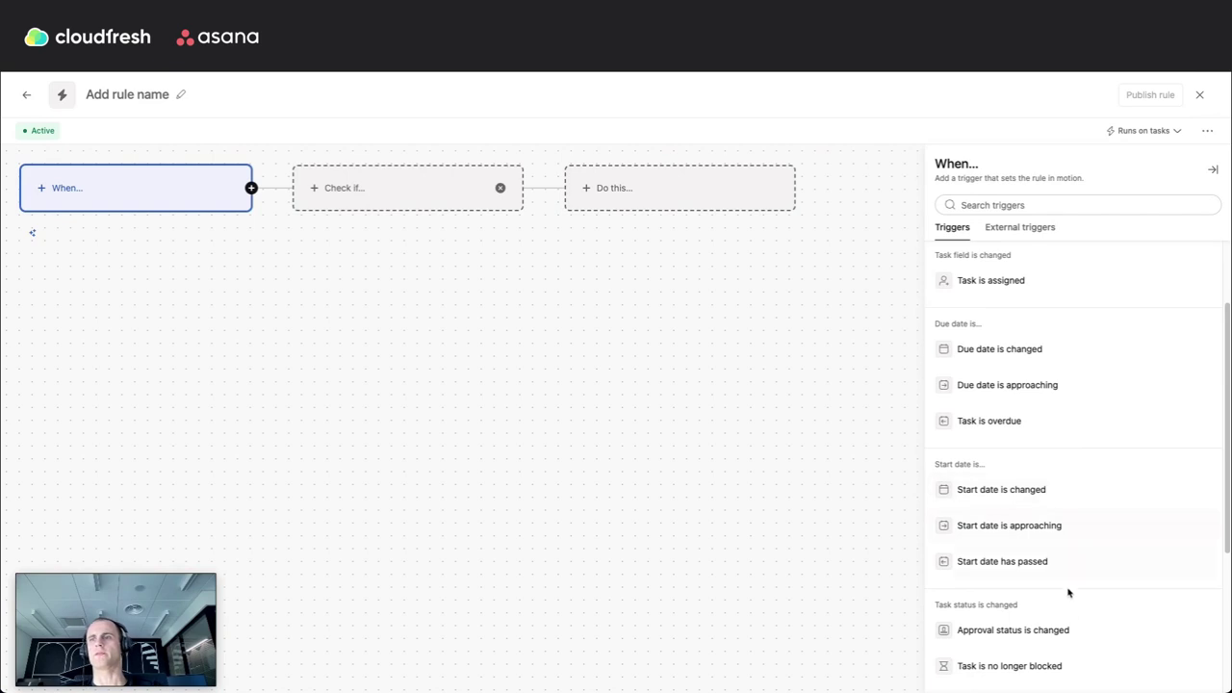
pyautogui.click(1072, 628)
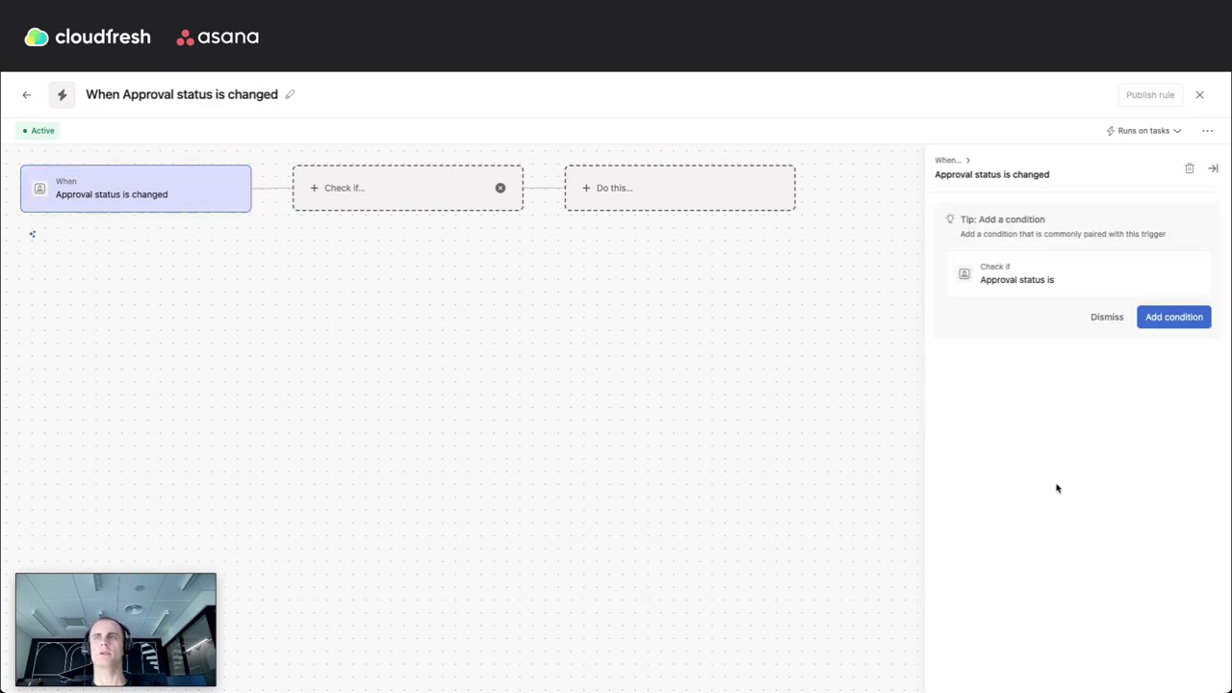
# Browse the list of actions the new rule could perform.
pyautogui.click(741, 201)
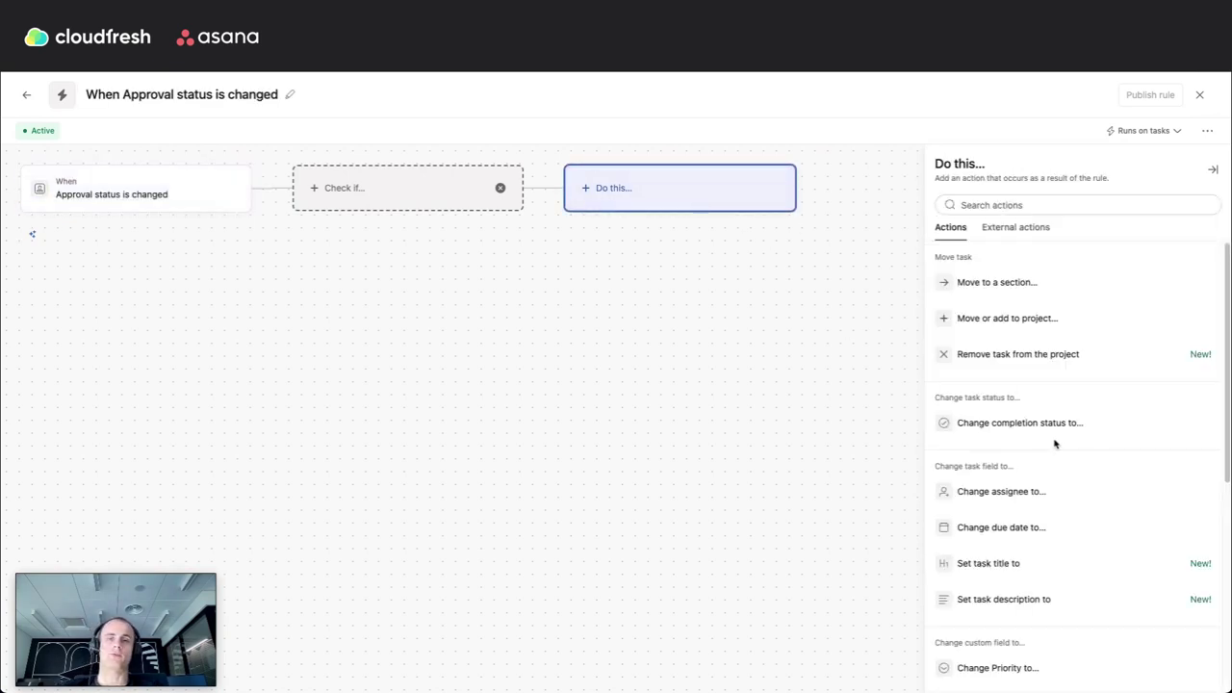
pyautogui.scroll(-5, 1054, 443)
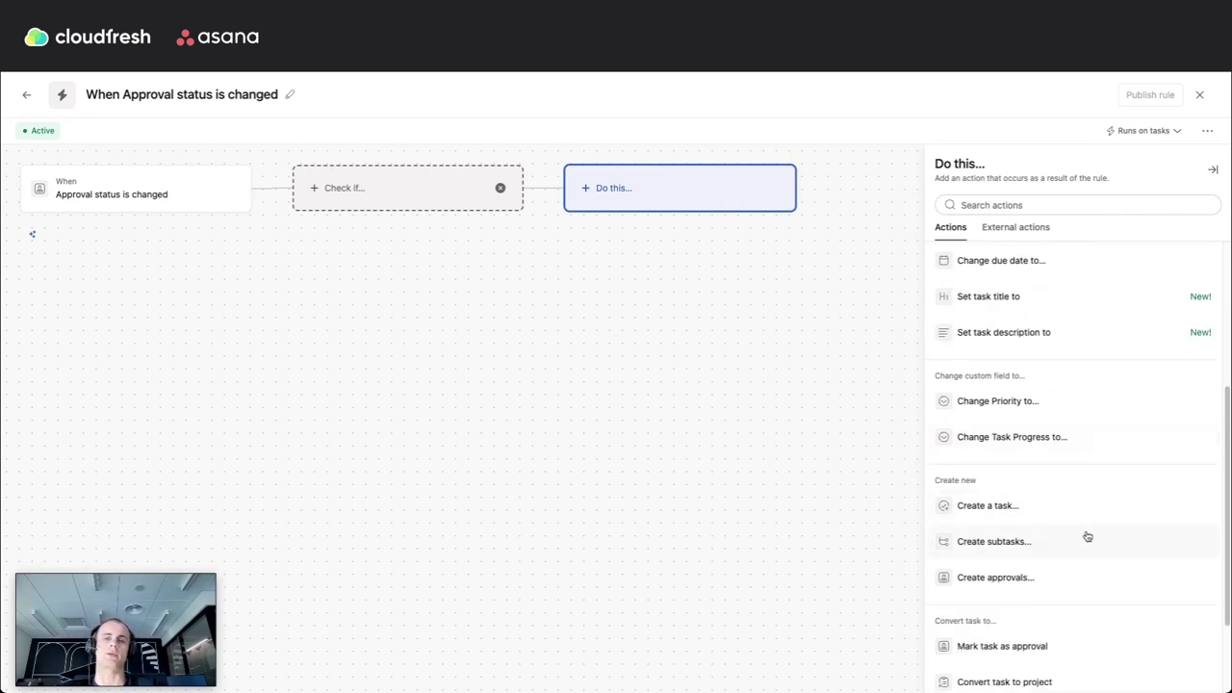
pyautogui.scroll(-1, 1080, 545)
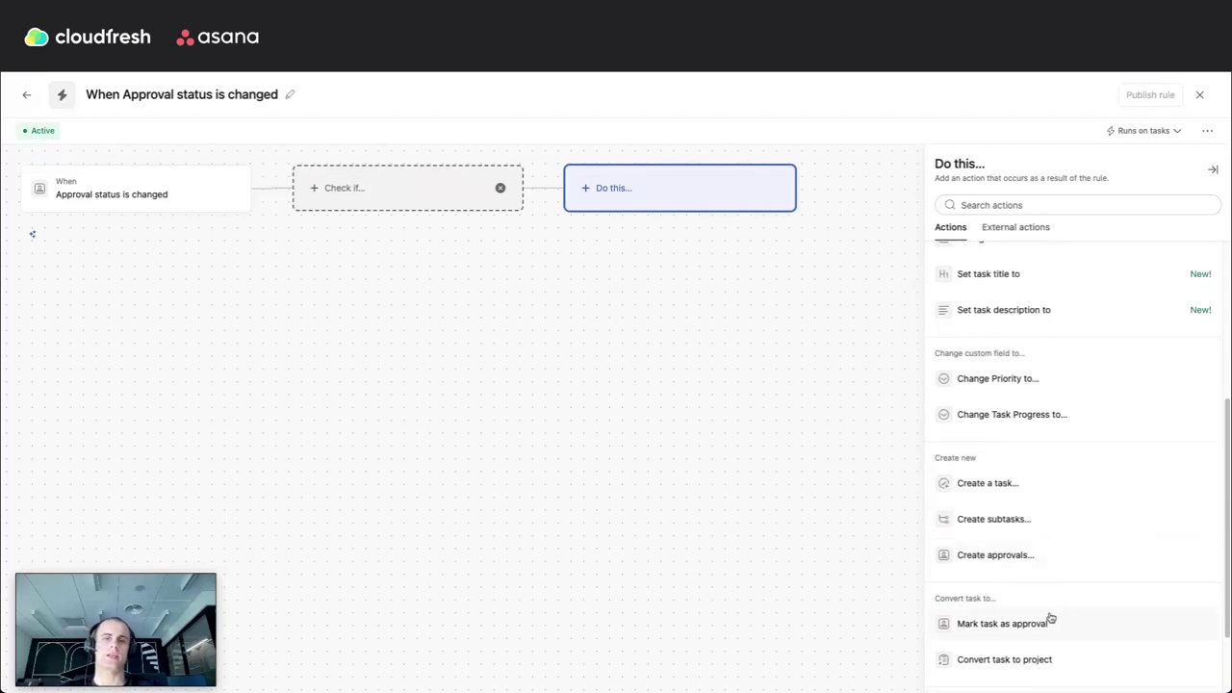
pyautogui.scroll(3, 1035, 516)
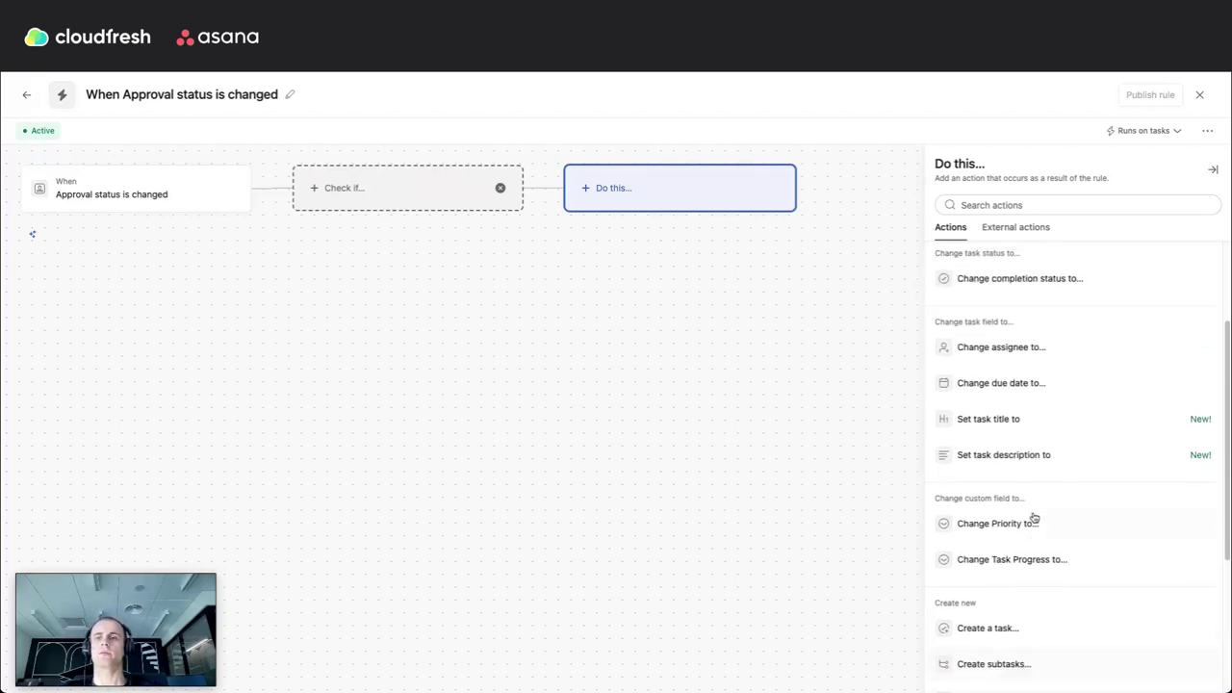
pyautogui.scroll(1, 1041, 515)
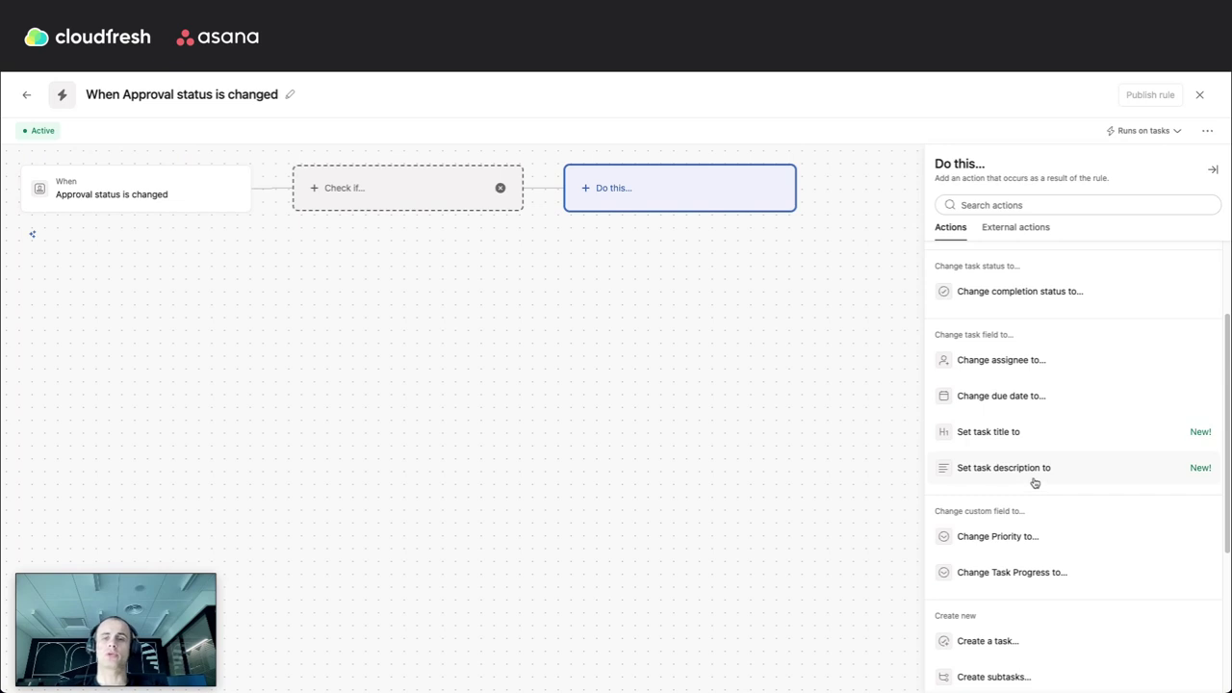
pyautogui.scroll(1, 1035, 482)
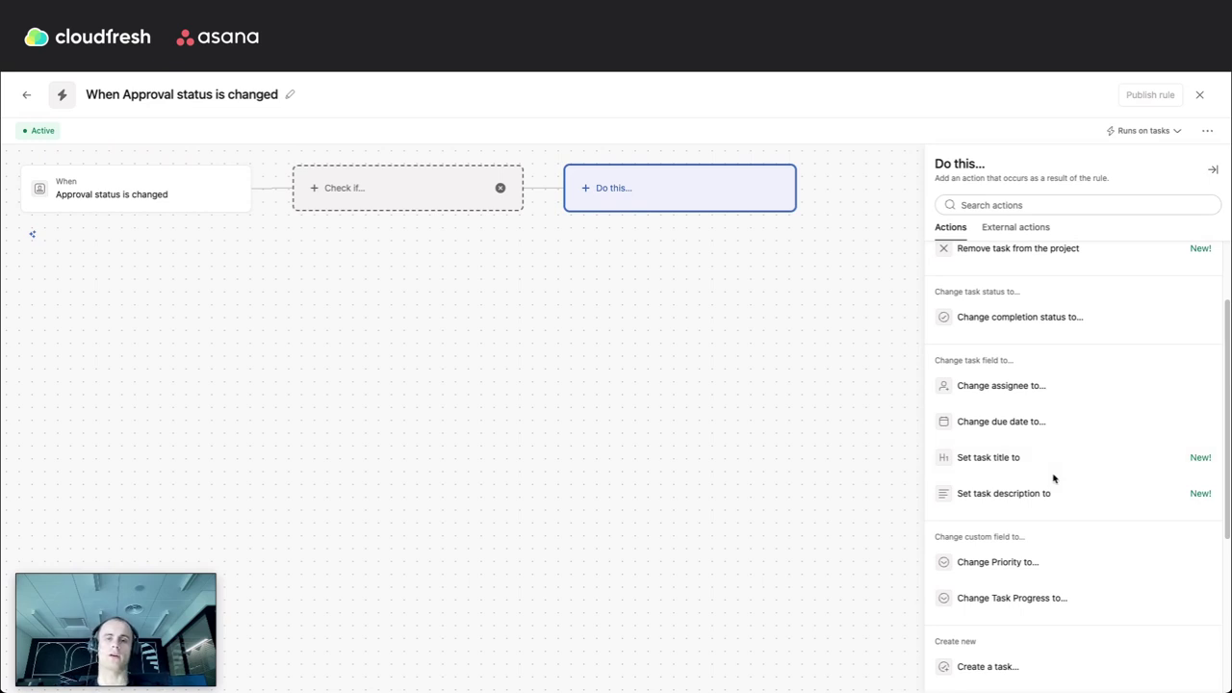
pyautogui.scroll(3, 1056, 462)
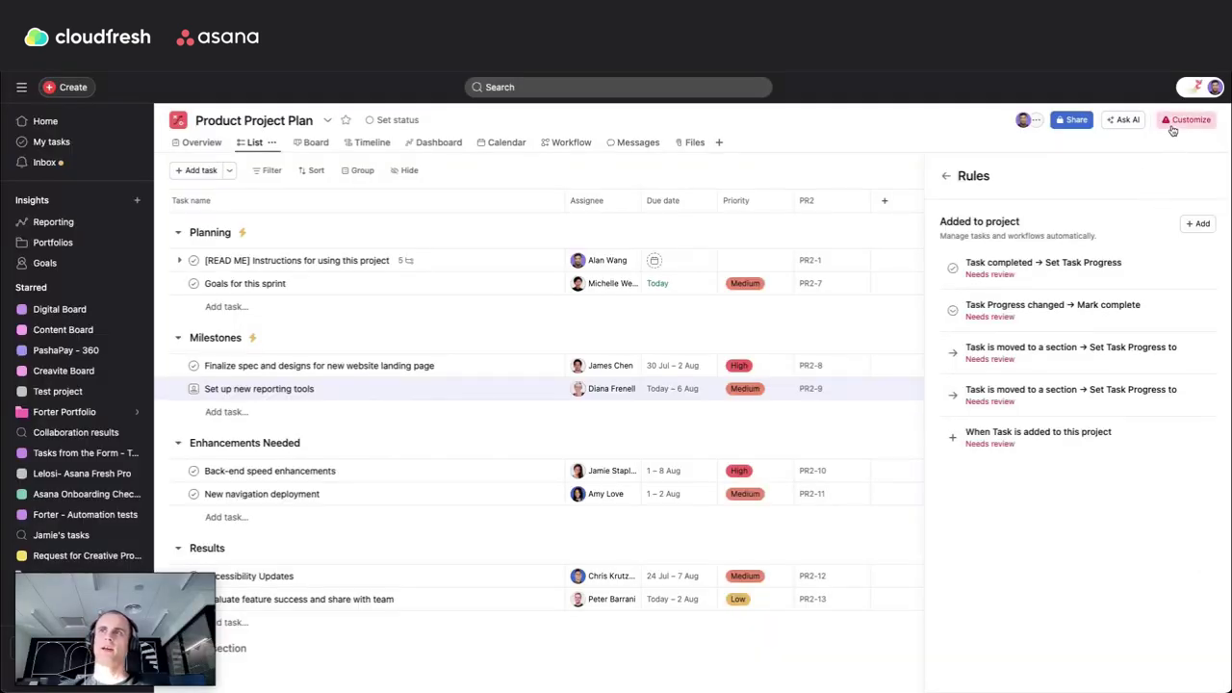
# Close the Rules panel, reopen and close Customize, leaving the full Product Project Plan task list.
pyautogui.click(1174, 125)
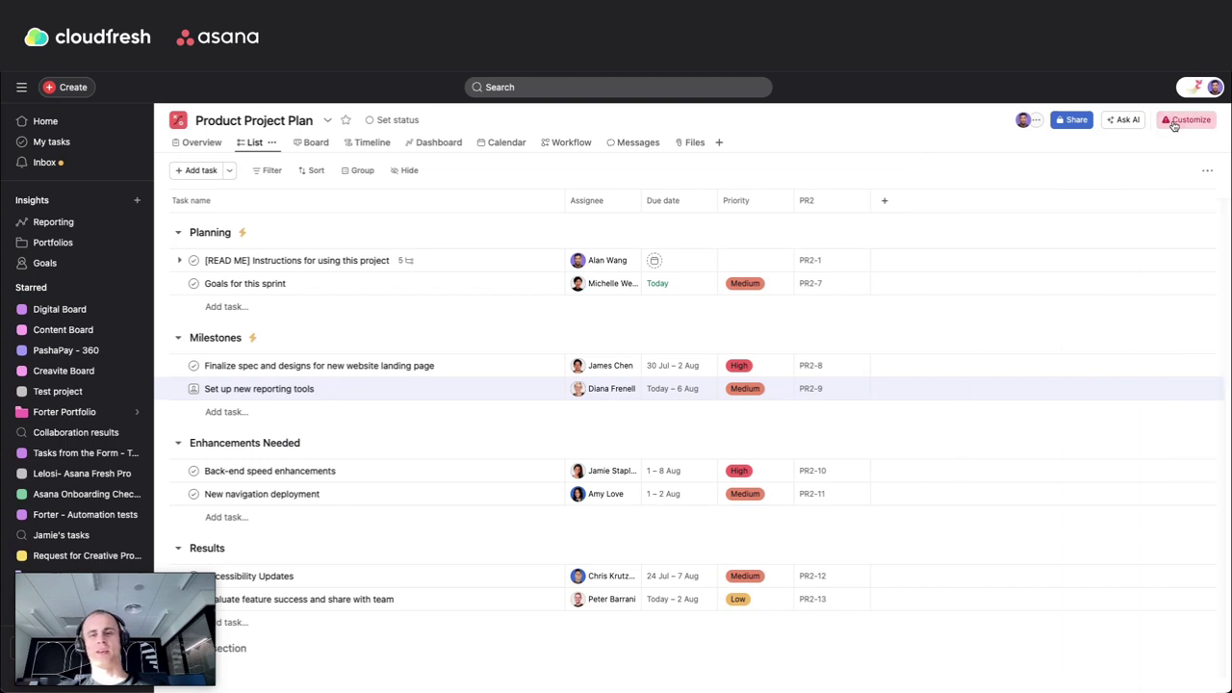
pyautogui.click(1173, 125)
pyautogui.click(1174, 126)
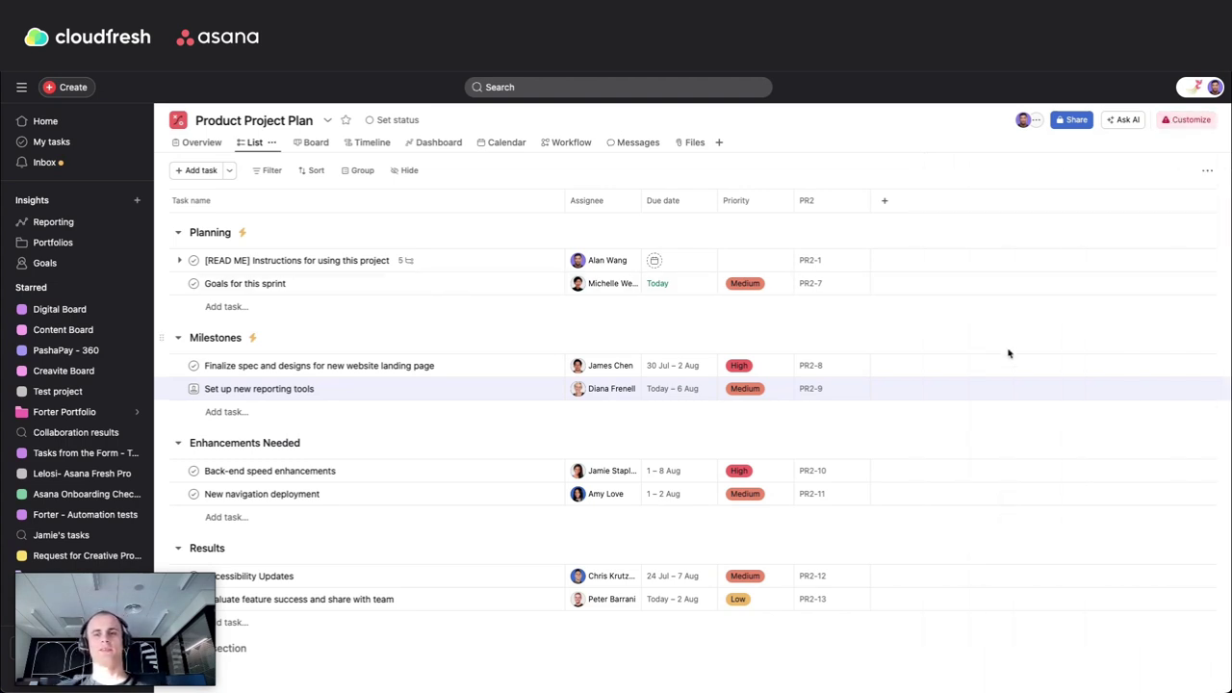